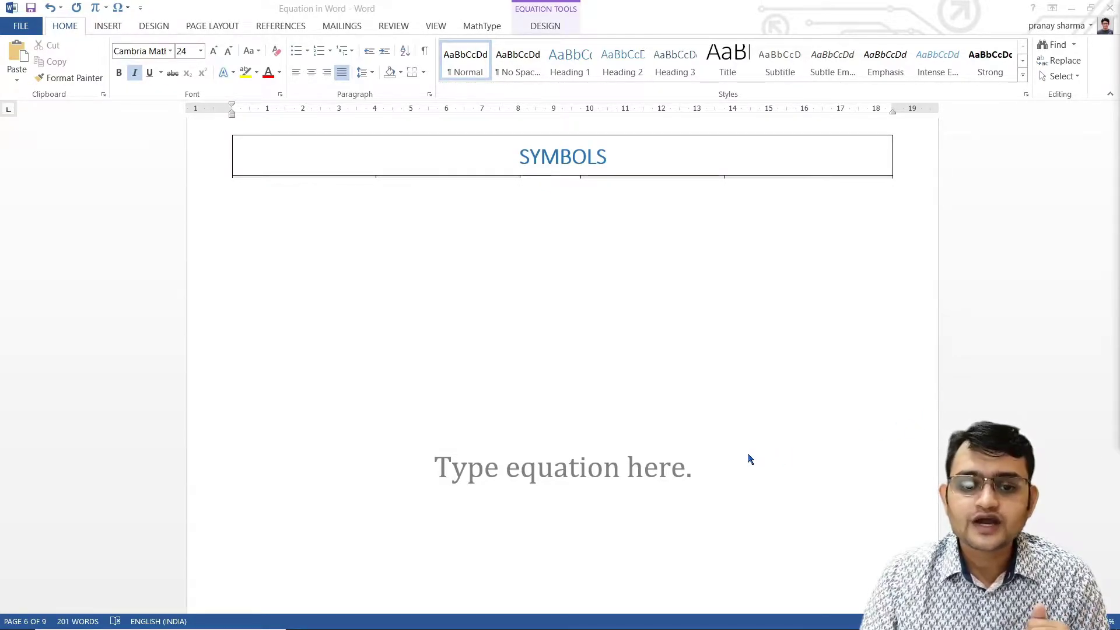
Fill the empty equation with ∃∀≅↑ and ↓ using \exists, \forall, \cong, \uparrow, \downarrow.
left_click(657, 473)
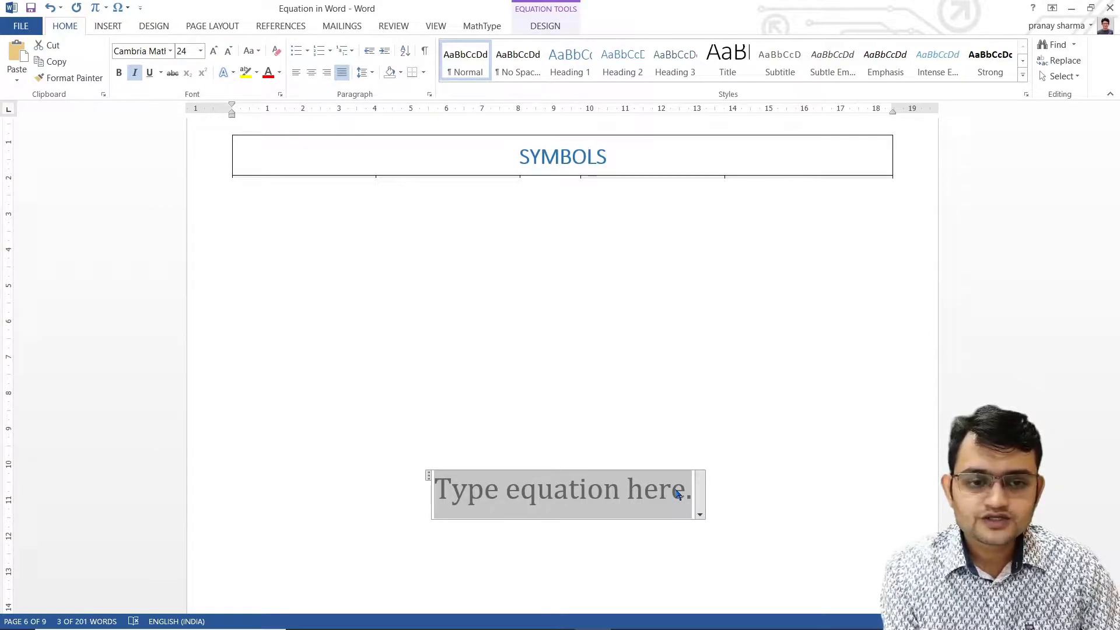
type("\\exi")
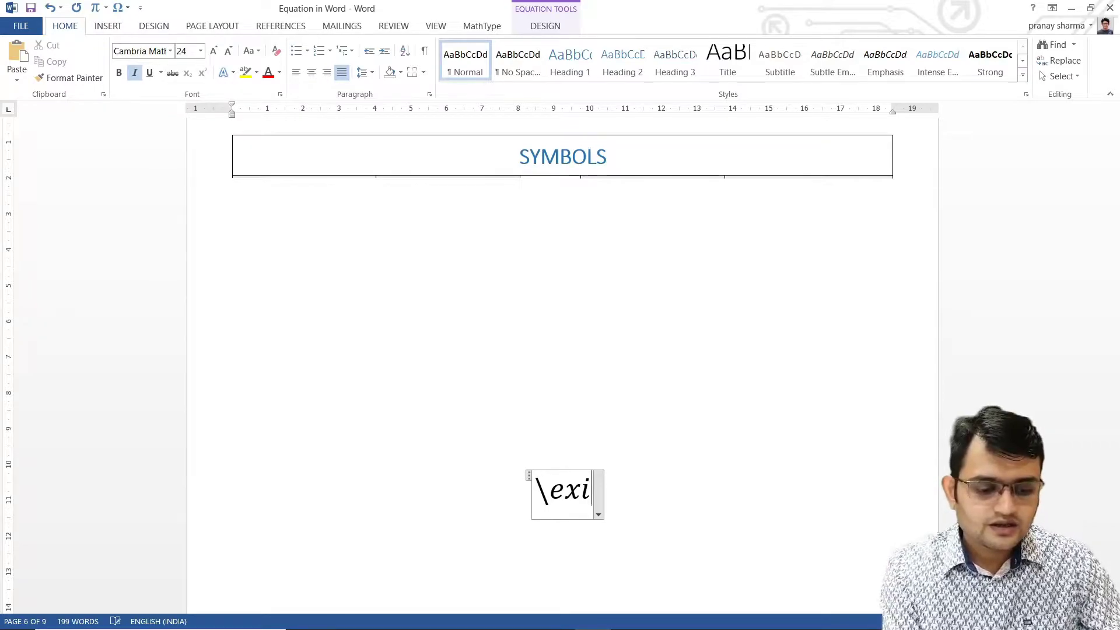
type("sts")
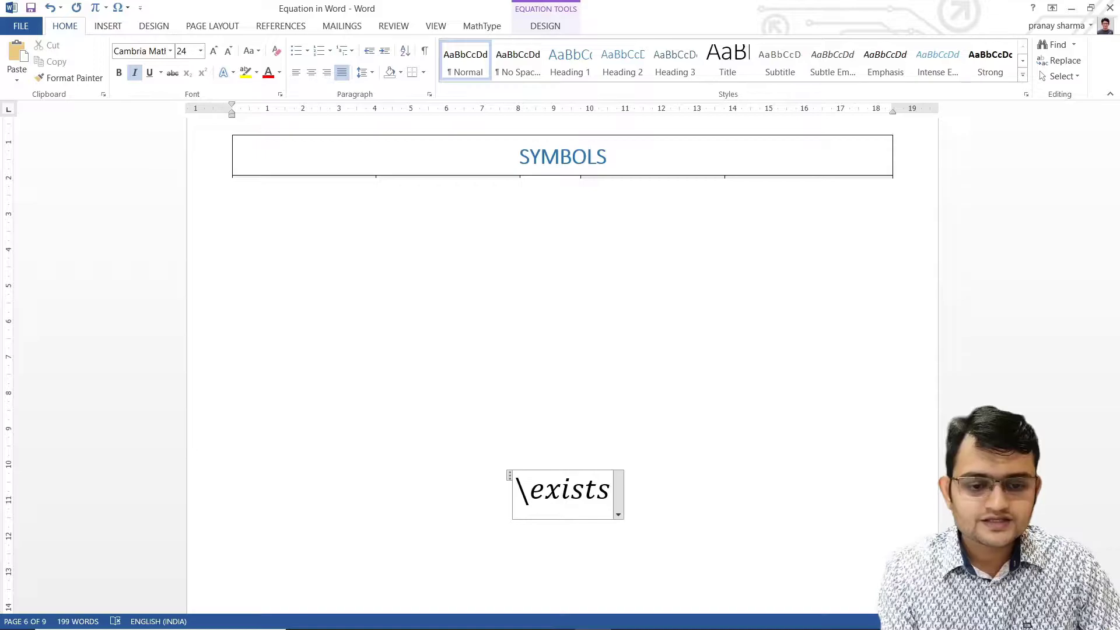
key("space")
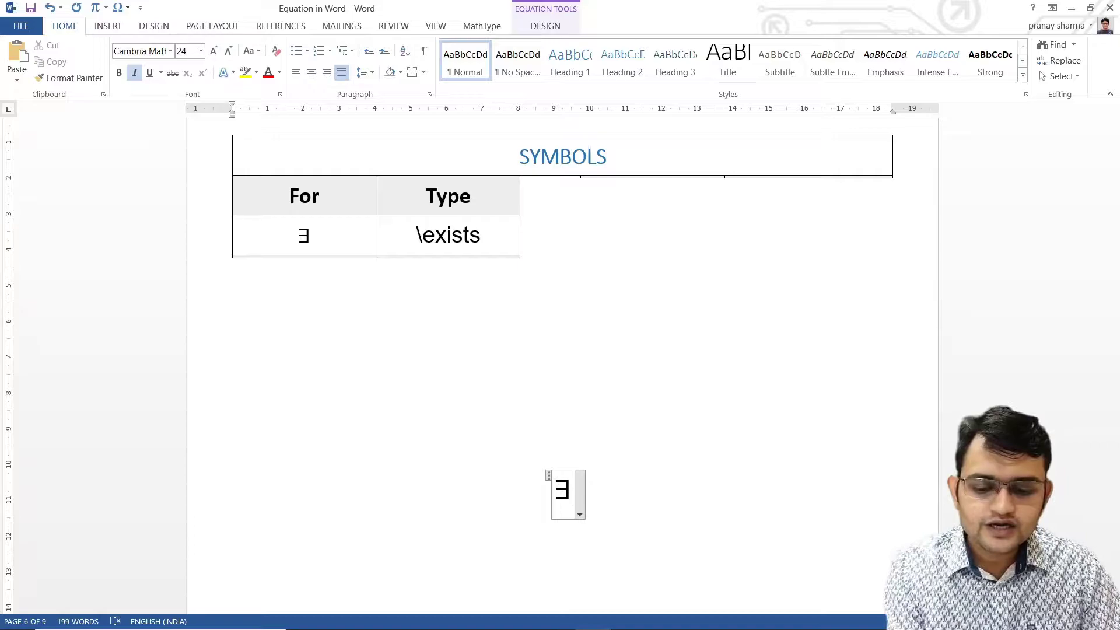
type("\\forall")
key("space")
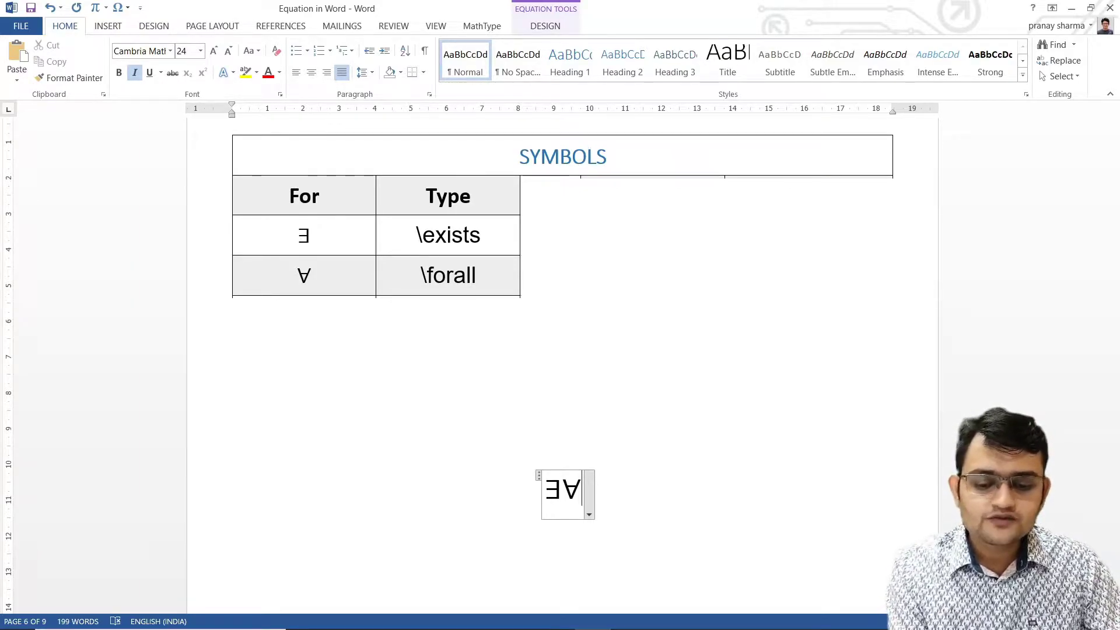
type("\\con")
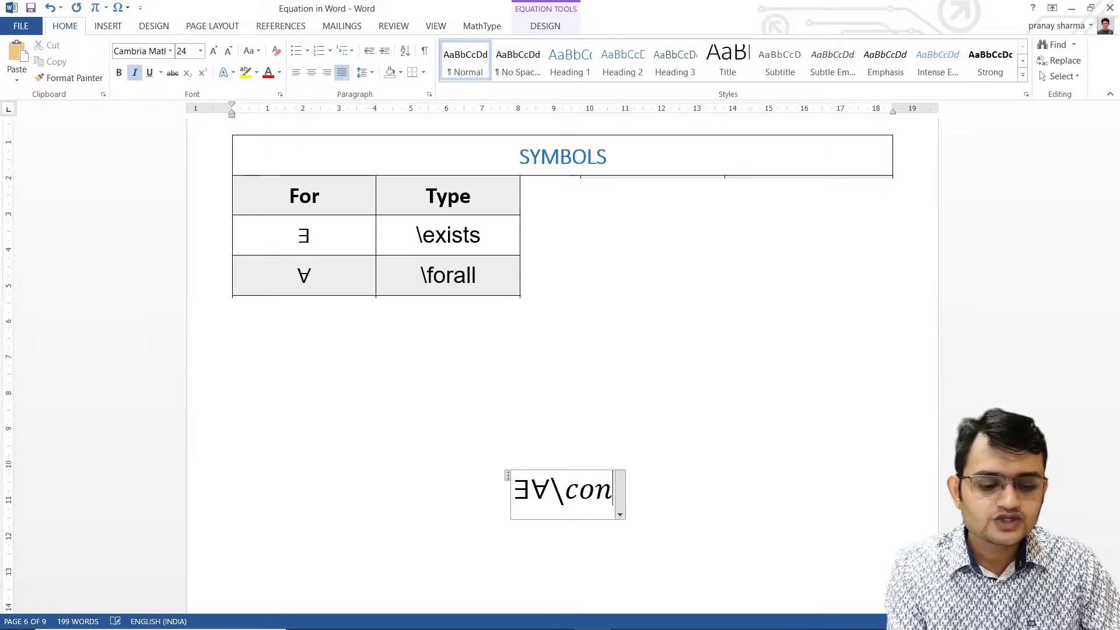
type("g")
key("space")
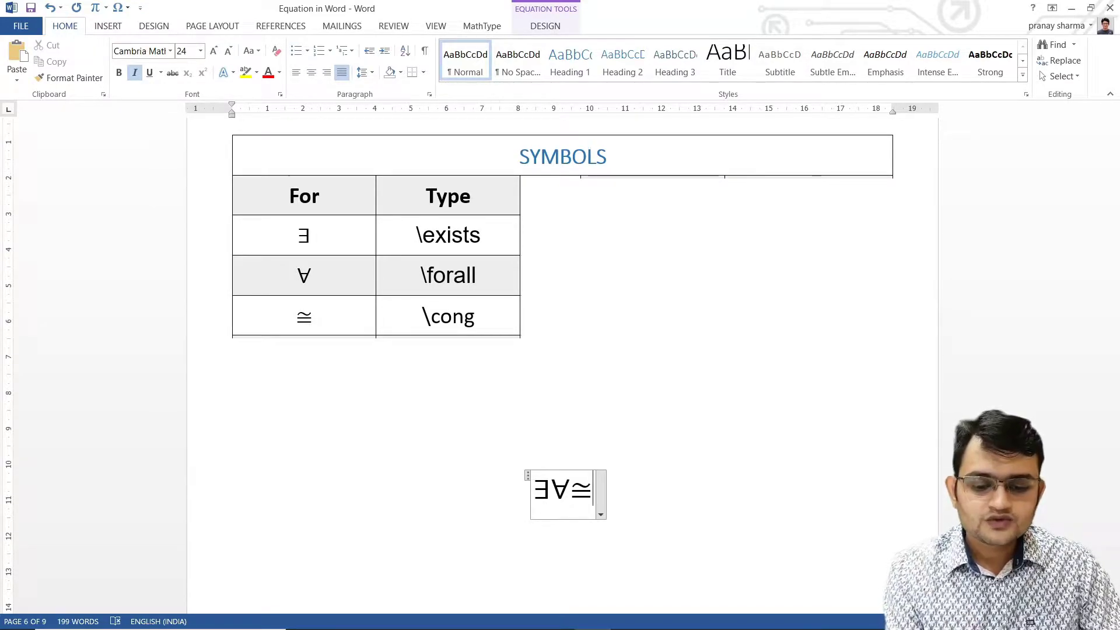
type("\\")
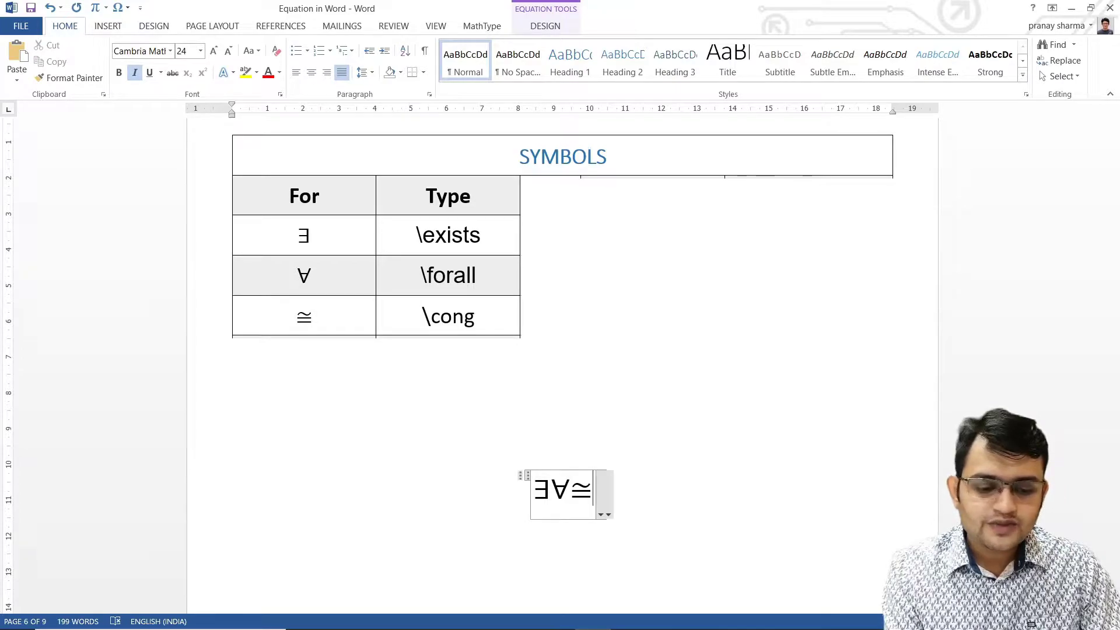
type("up")
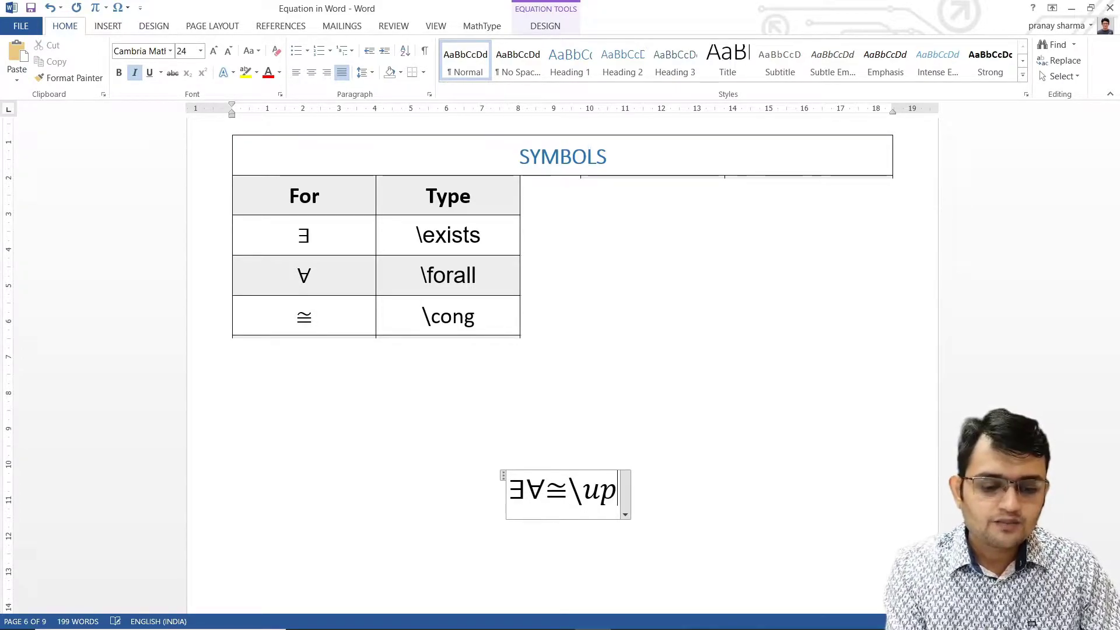
type("arrow")
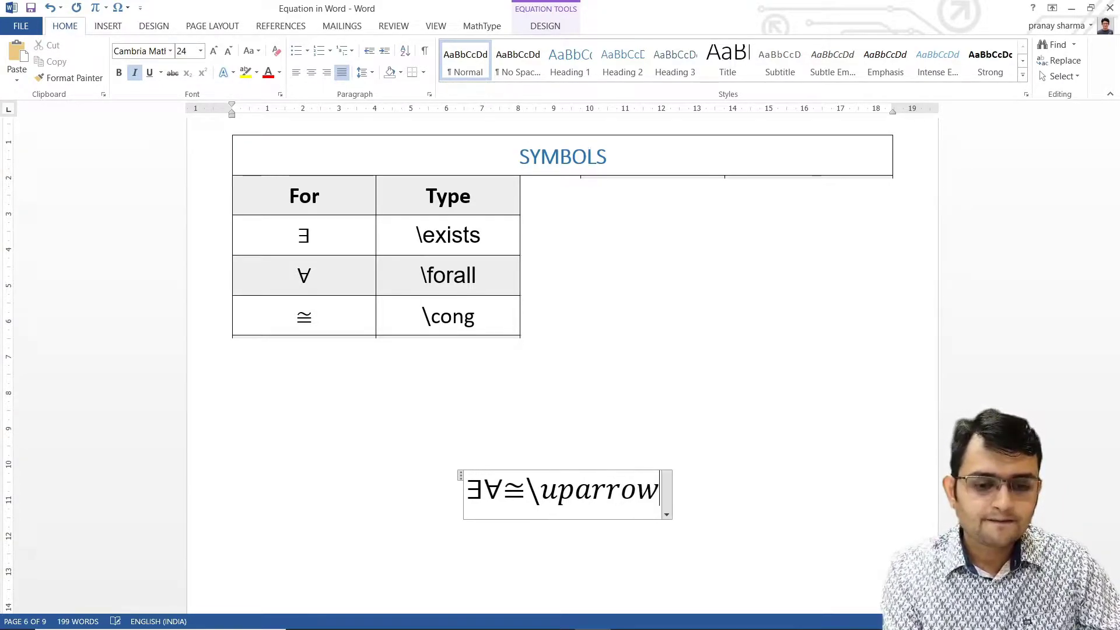
key("space")
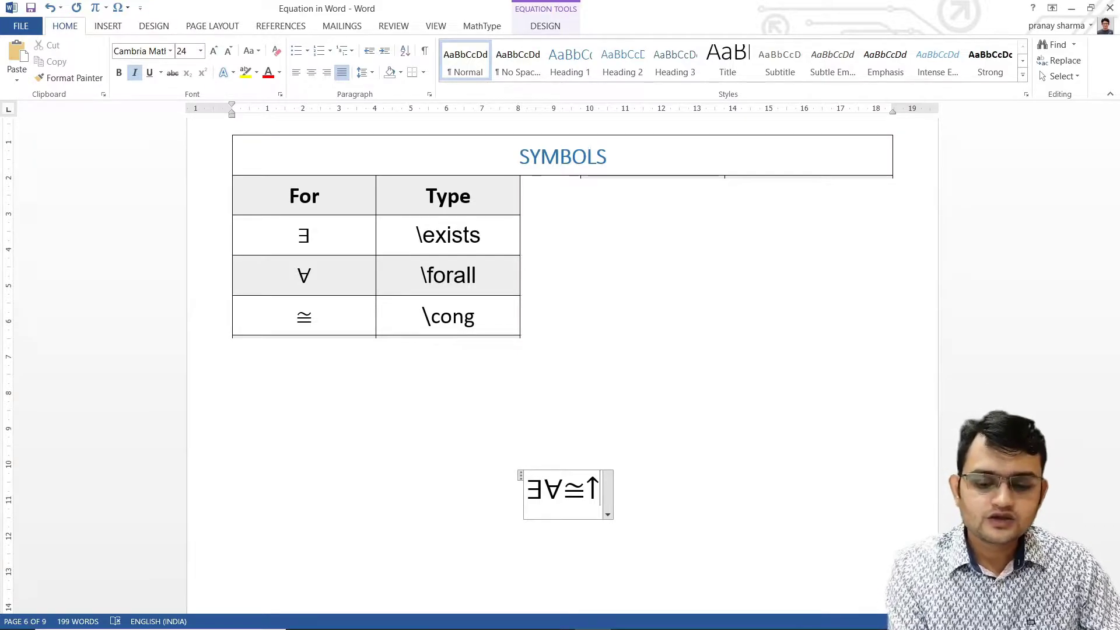
type("\\downarrow")
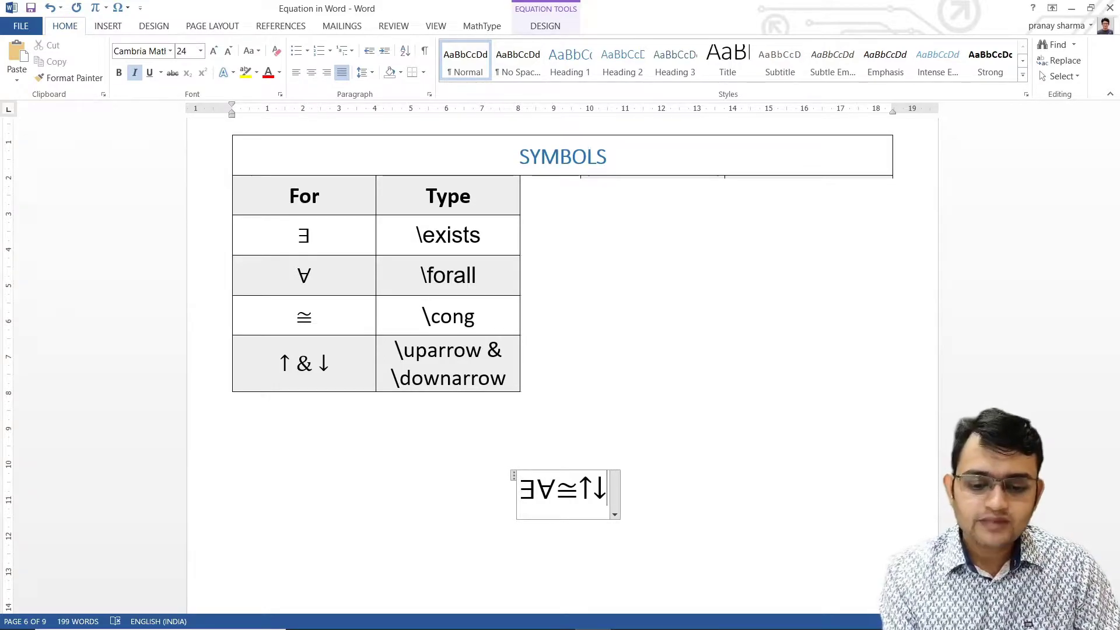
Add arrows with -> and \leftarrow, then delete everything back to ∃.
type("-")
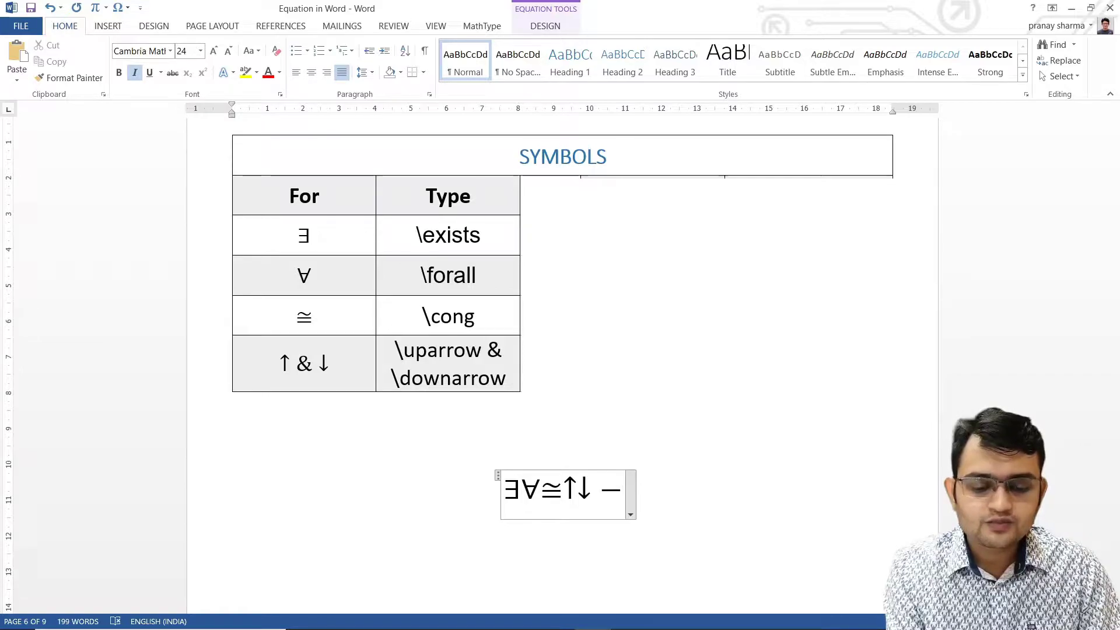
type(">")
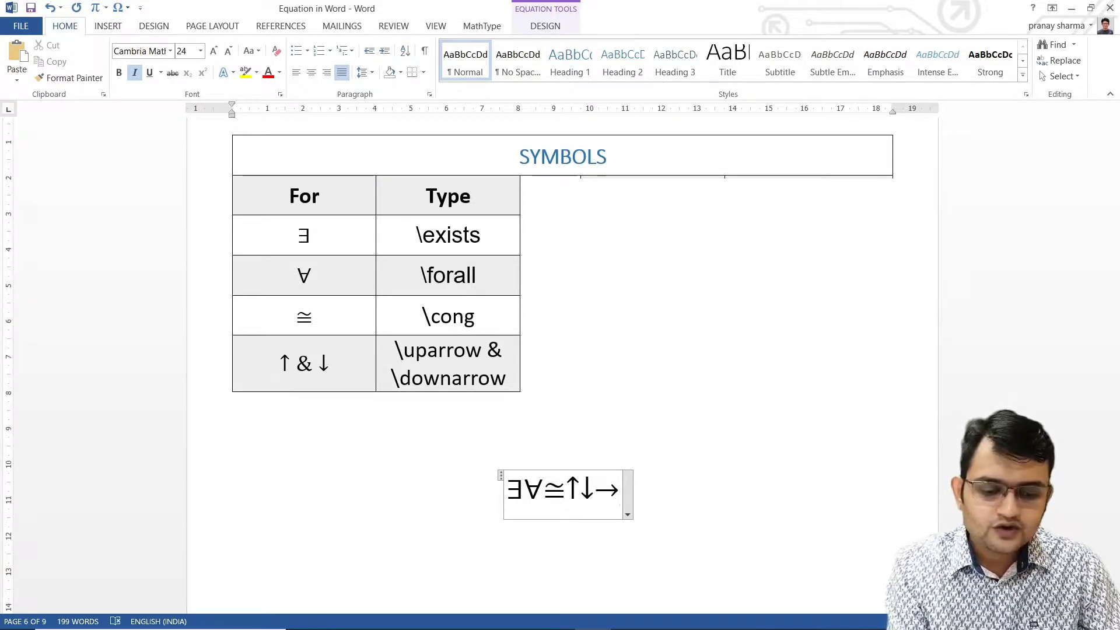
type("\\")
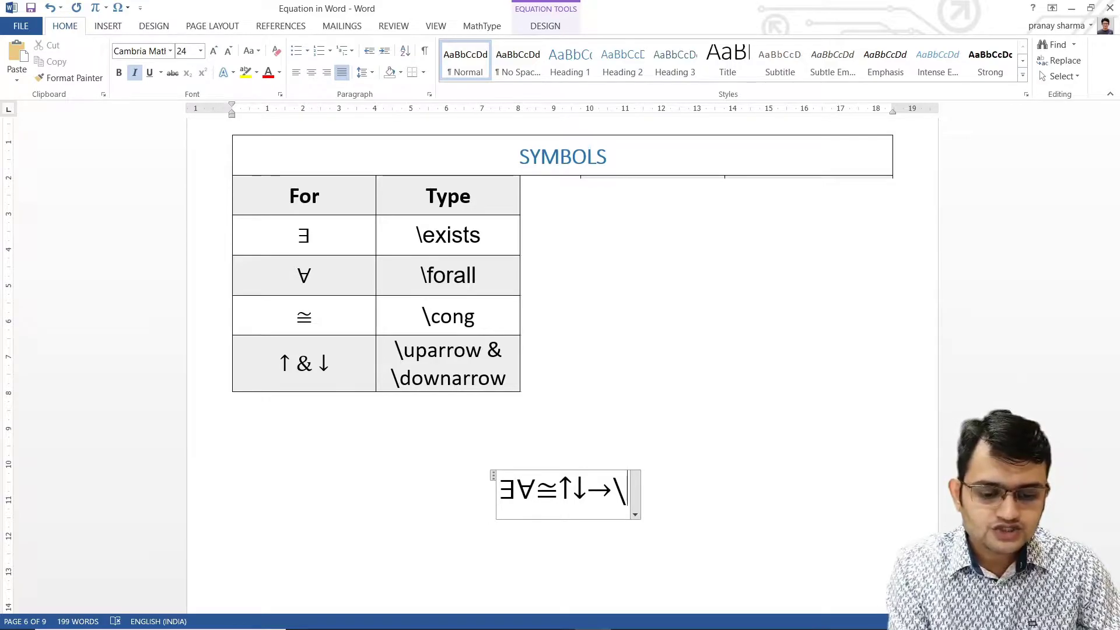
type("lef")
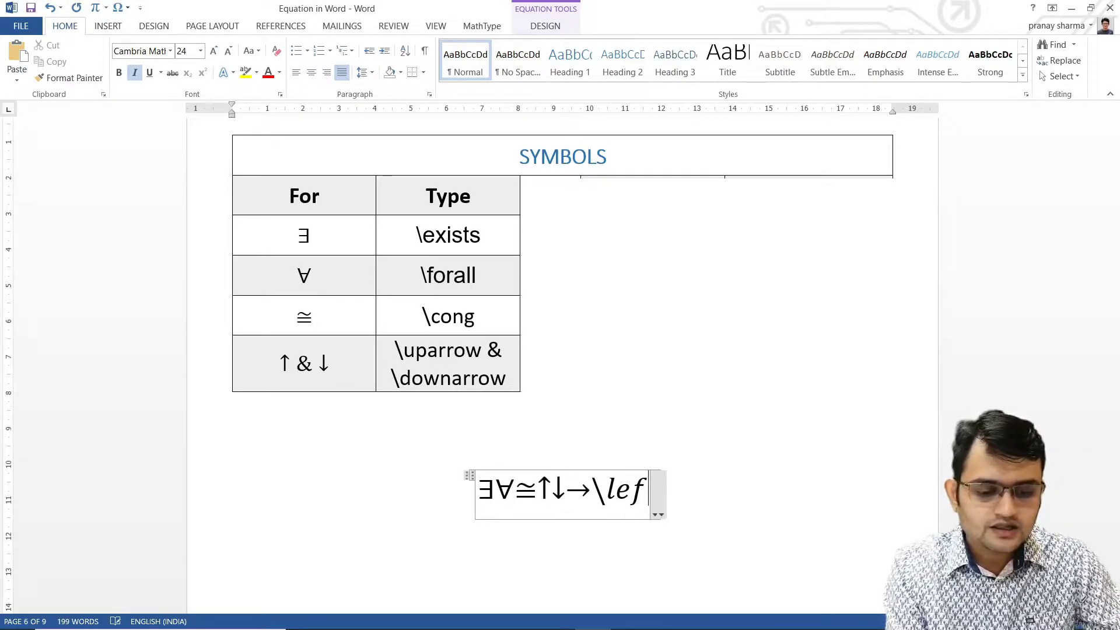
type("tarrow")
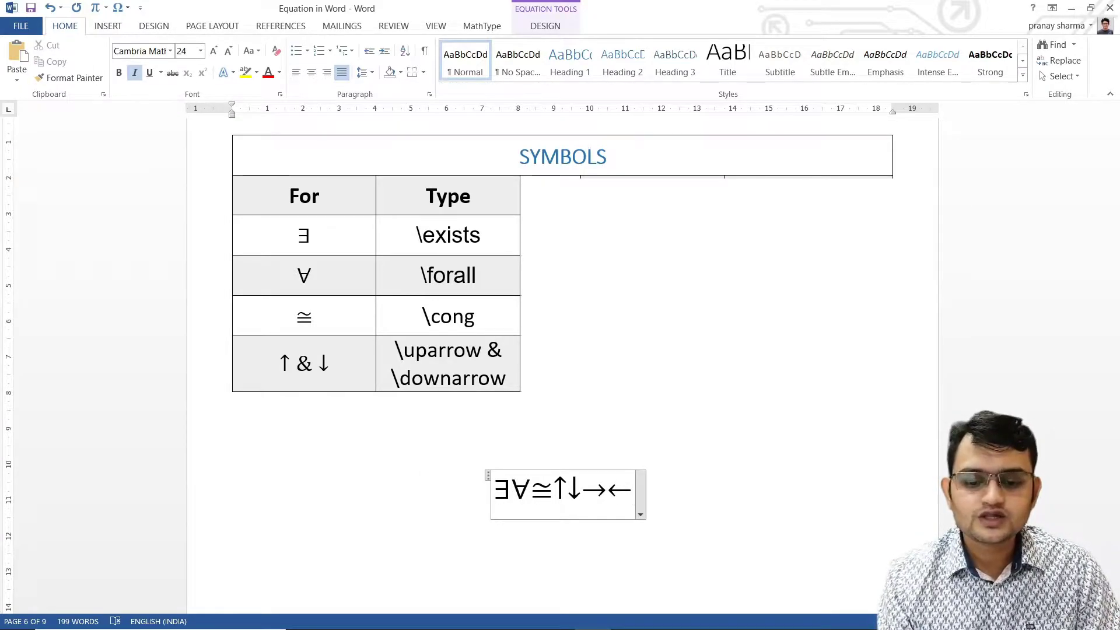
key("BackSpace")
key("BackSpace")
key("BackSpace")
key("BackSpace")
key("BackSpace")
key("BackSpace")
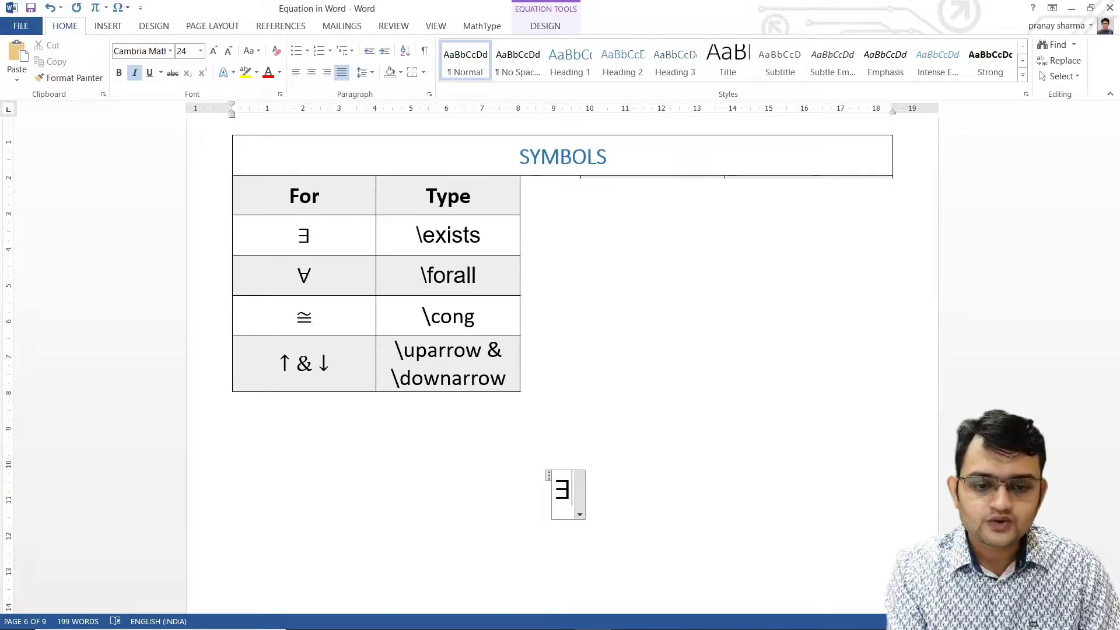
Replace ∃ with ⇀ via \rightharpoonup, then type \rightharpoondown, undoing a wrong auto-conversion.
key("BackSpace")
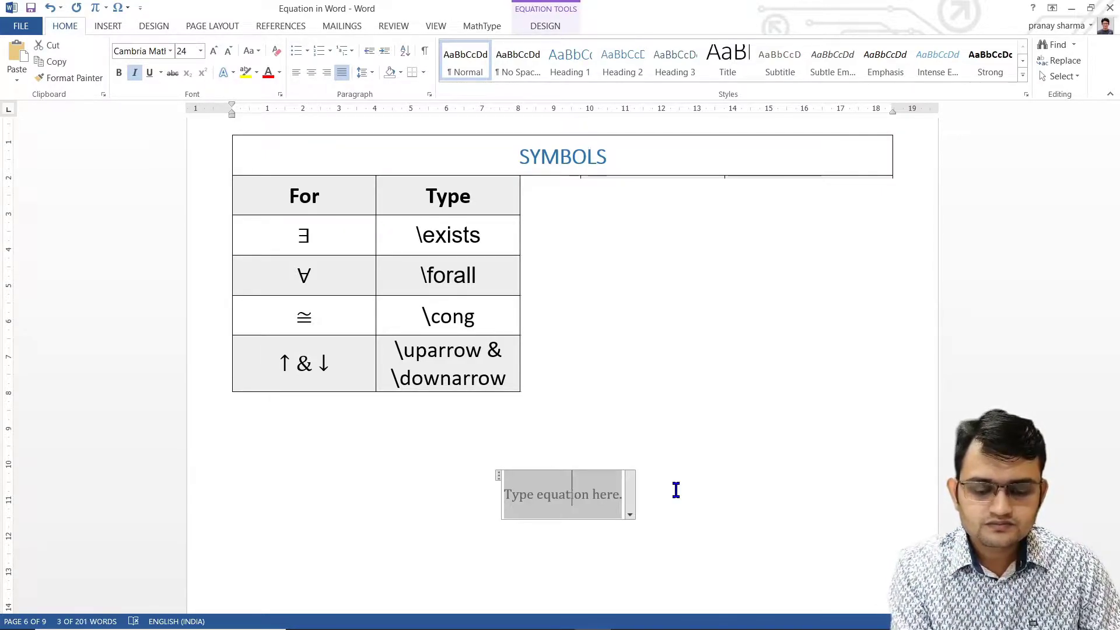
type("\\")
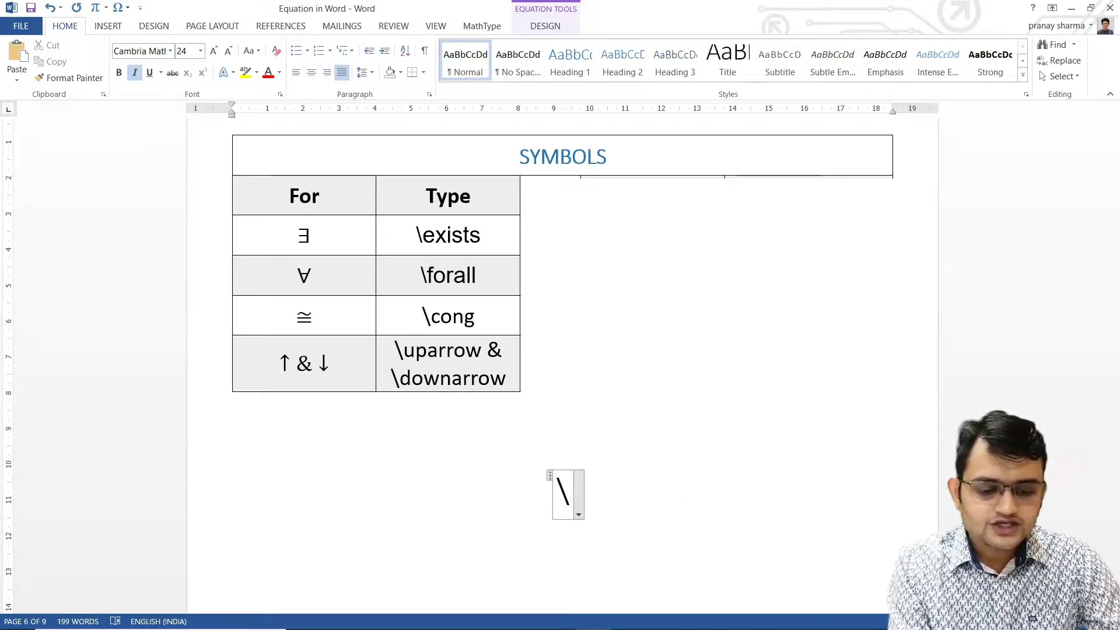
type("right")
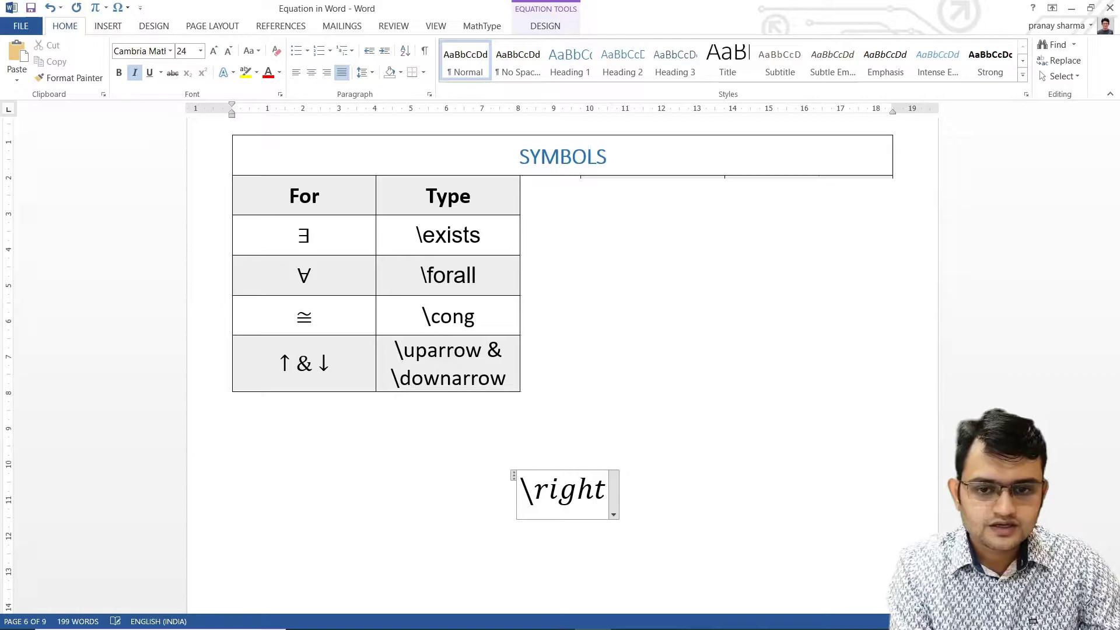
type("harpoo")
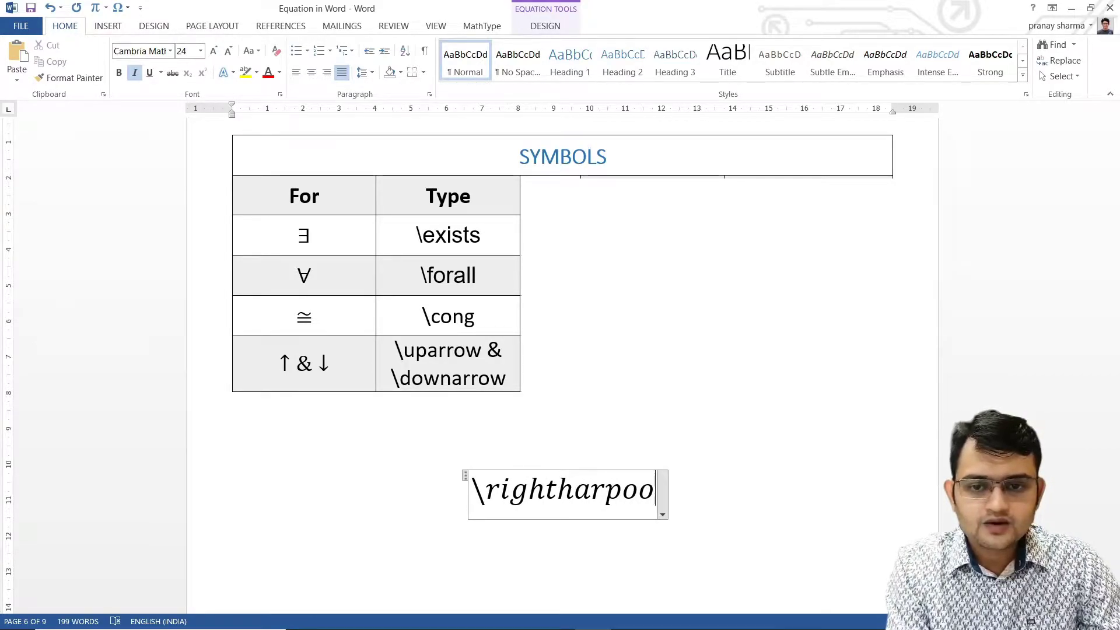
type("n")
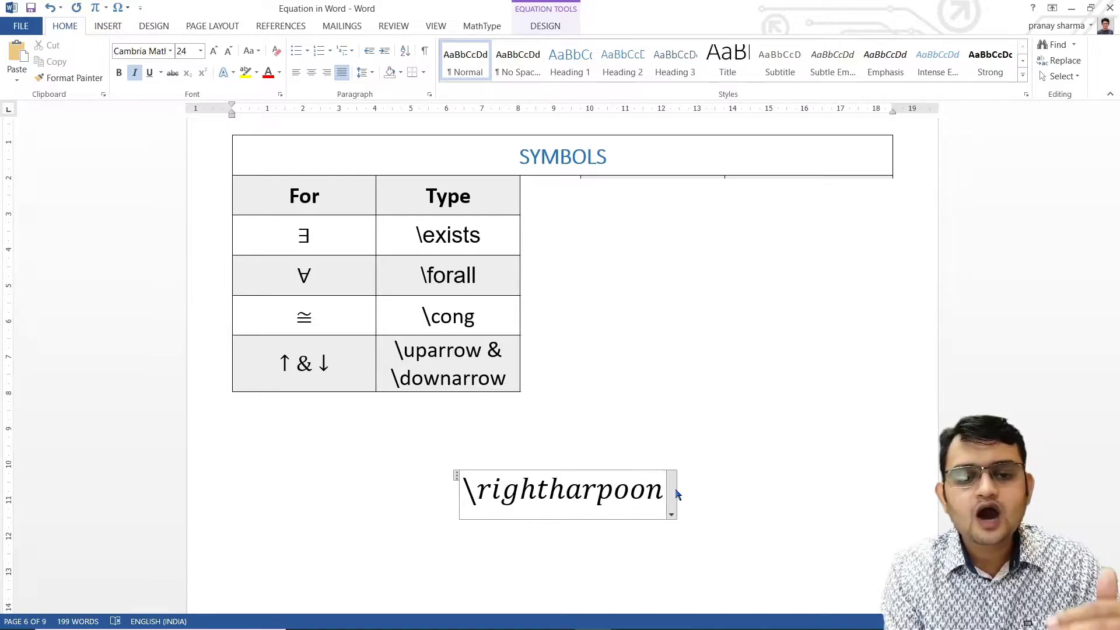
type("up")
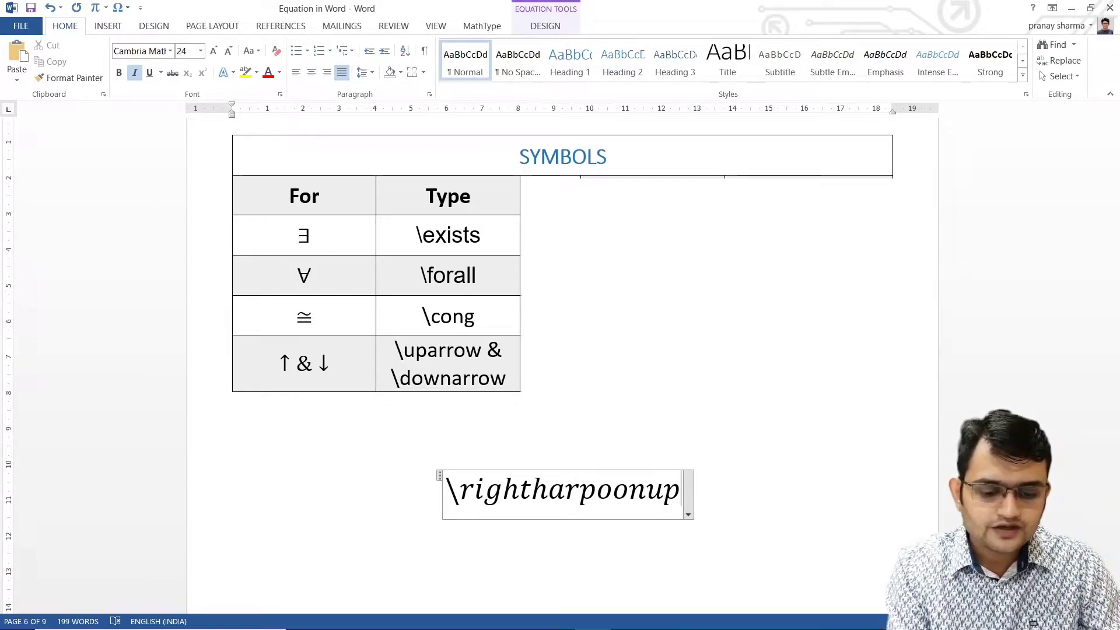
key("space")
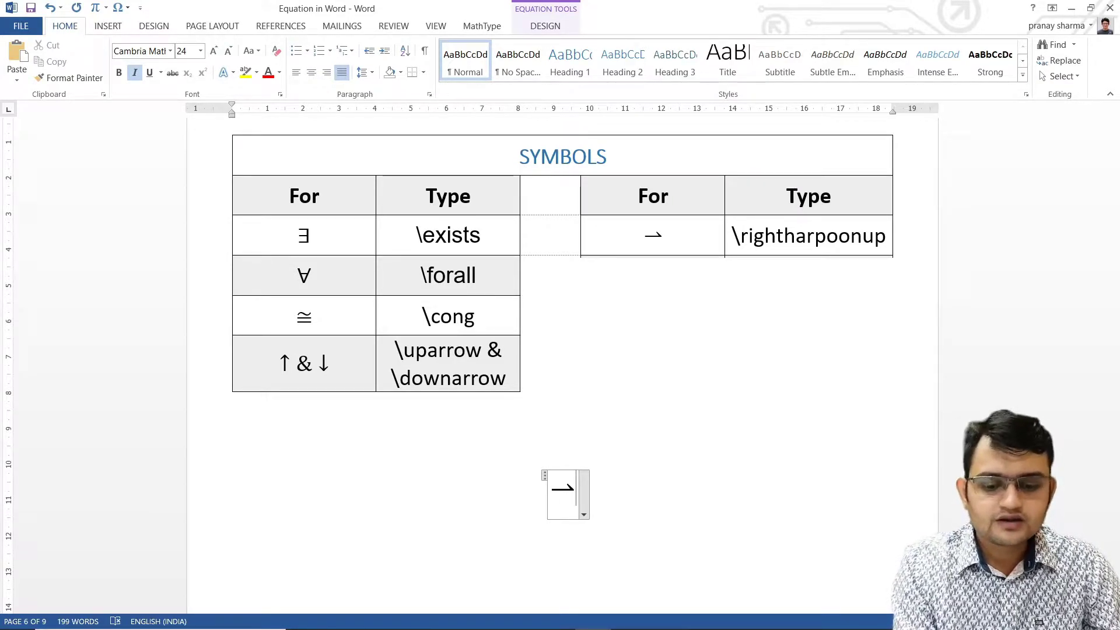
type("\\ri")
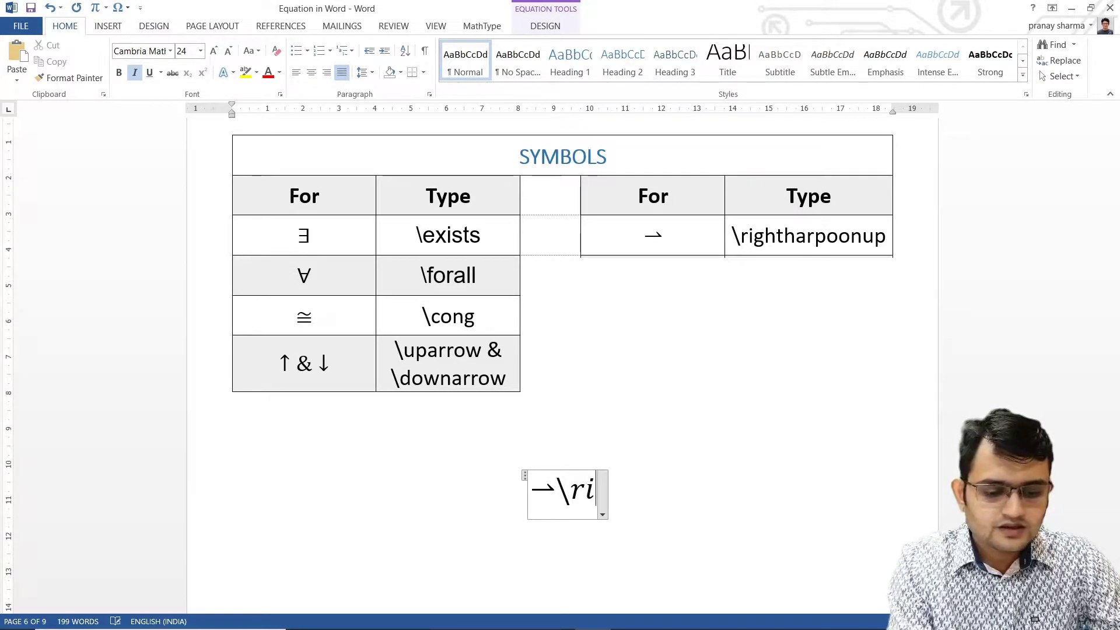
type("ghthar")
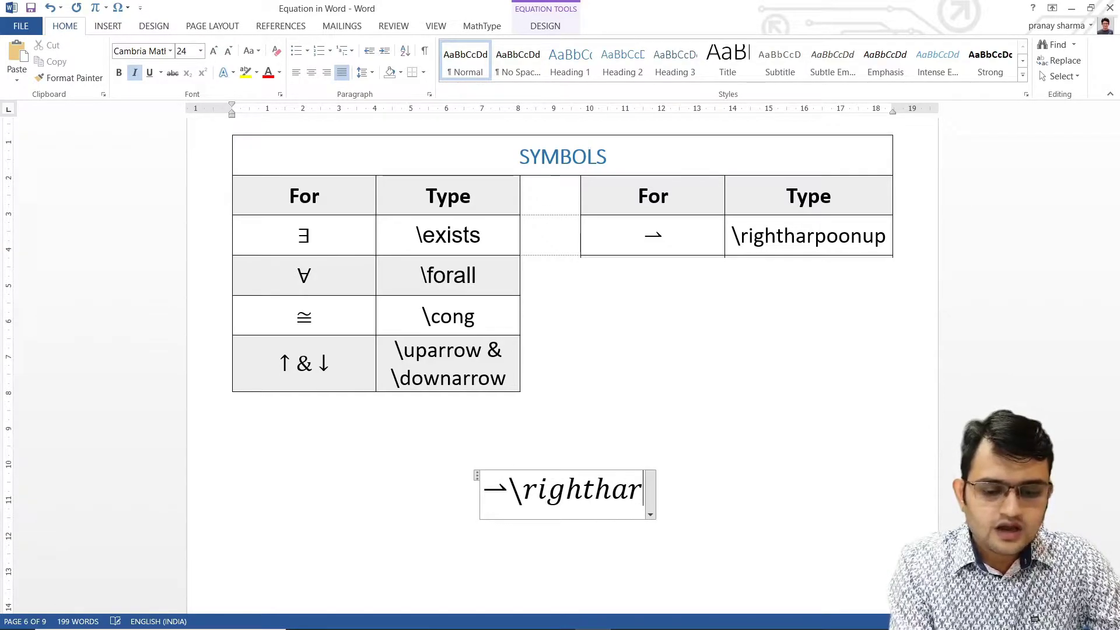
type("poon")
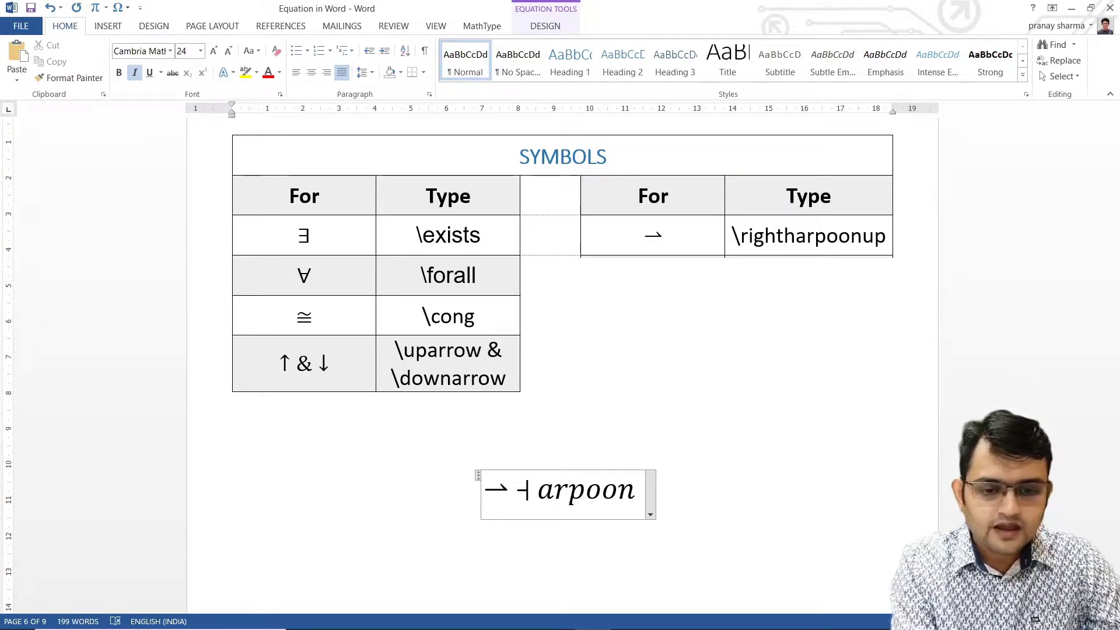
key("ctrl+z")
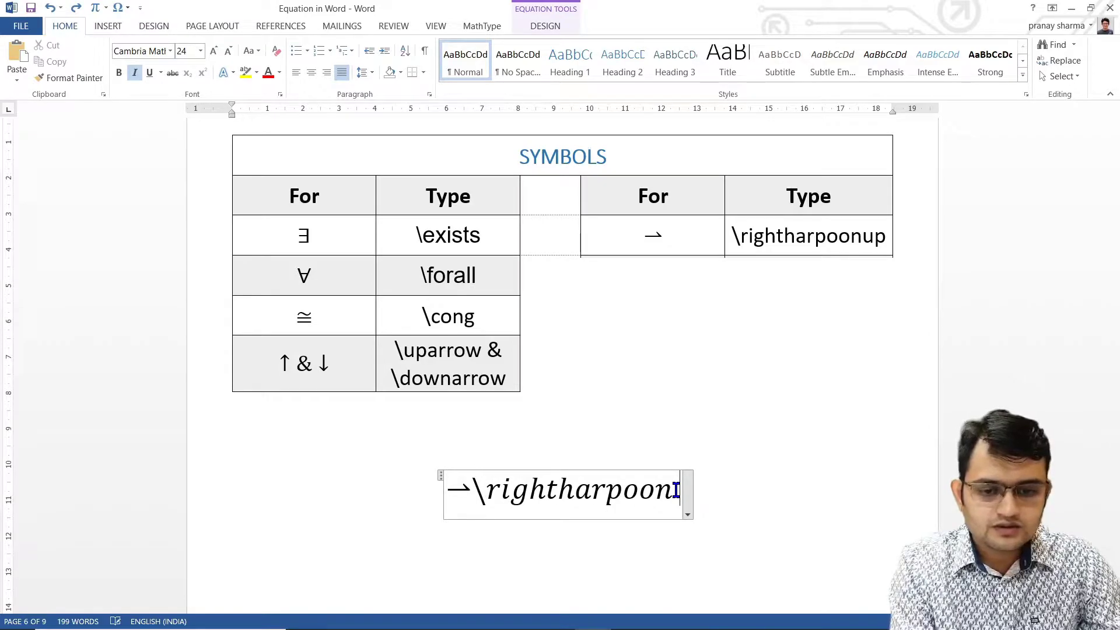
type("d")
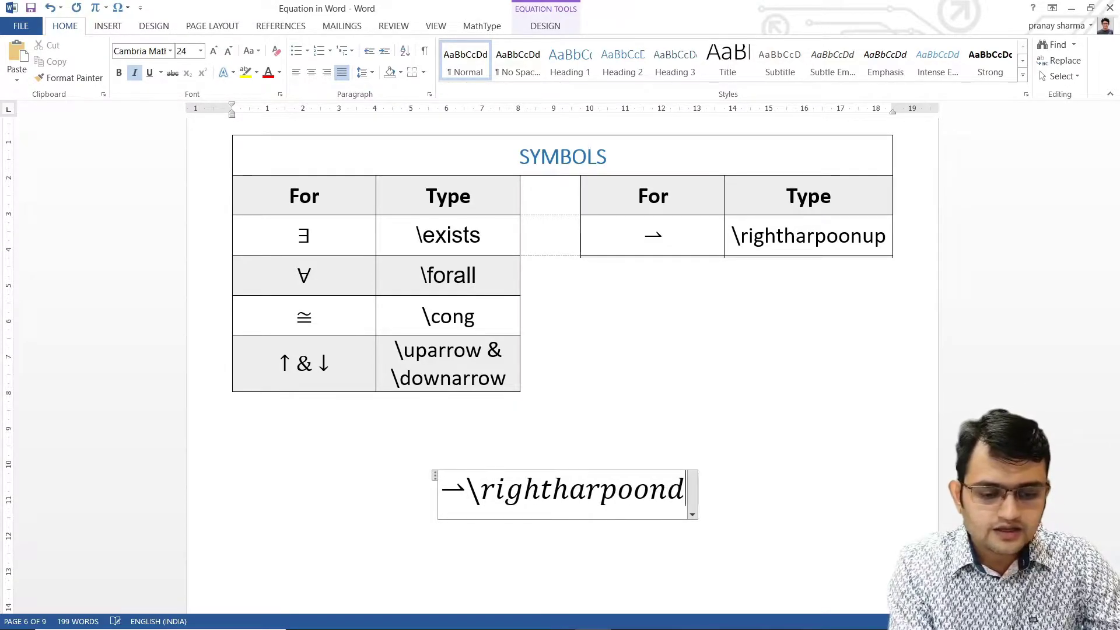
type("own")
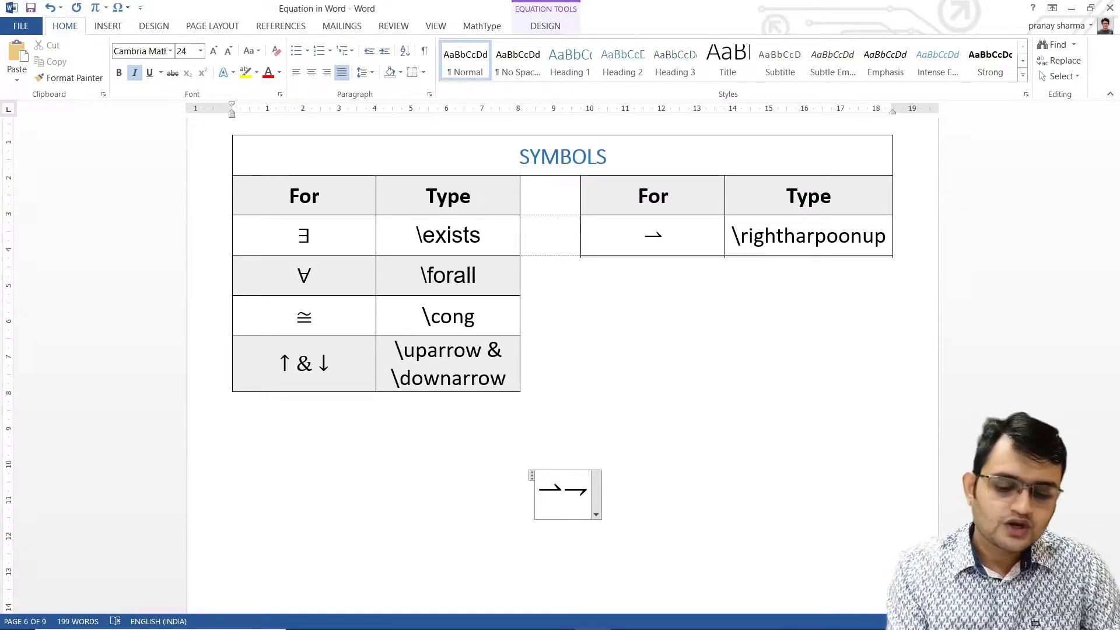
Add ⇋ and ⊥ to the equation with \lrhar and \perp, then begin typing \angle.
type("\\")
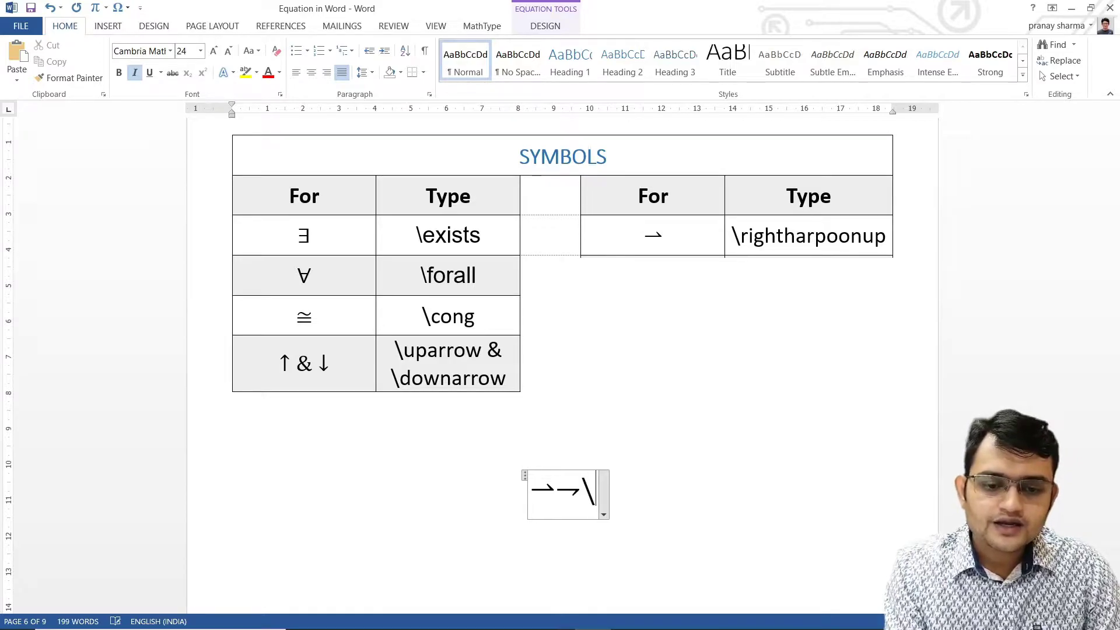
type("lrhar")
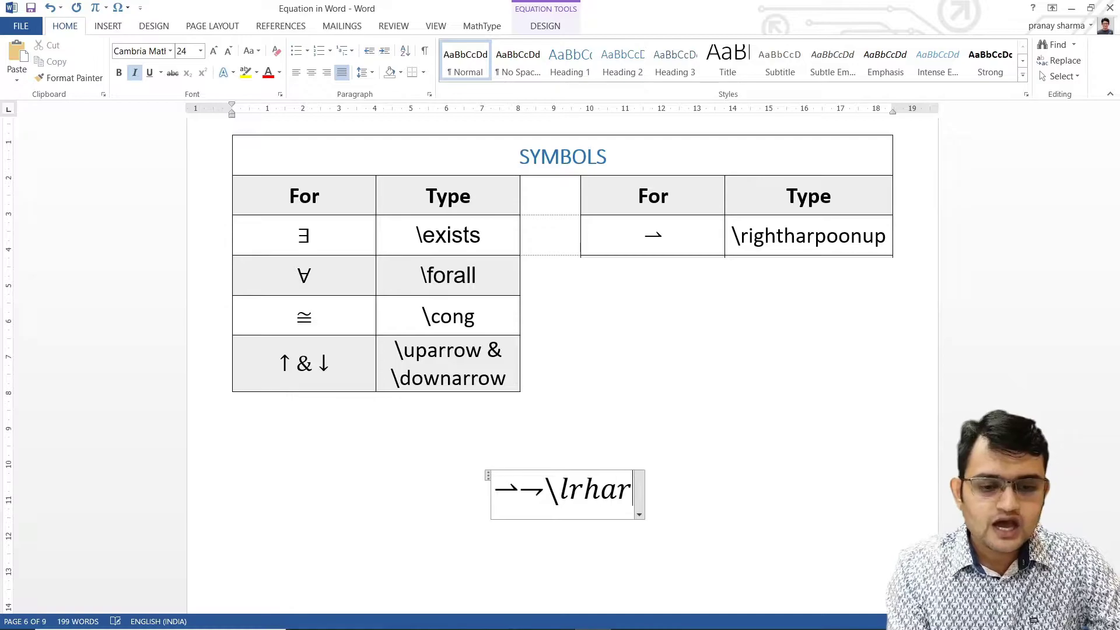
key("space")
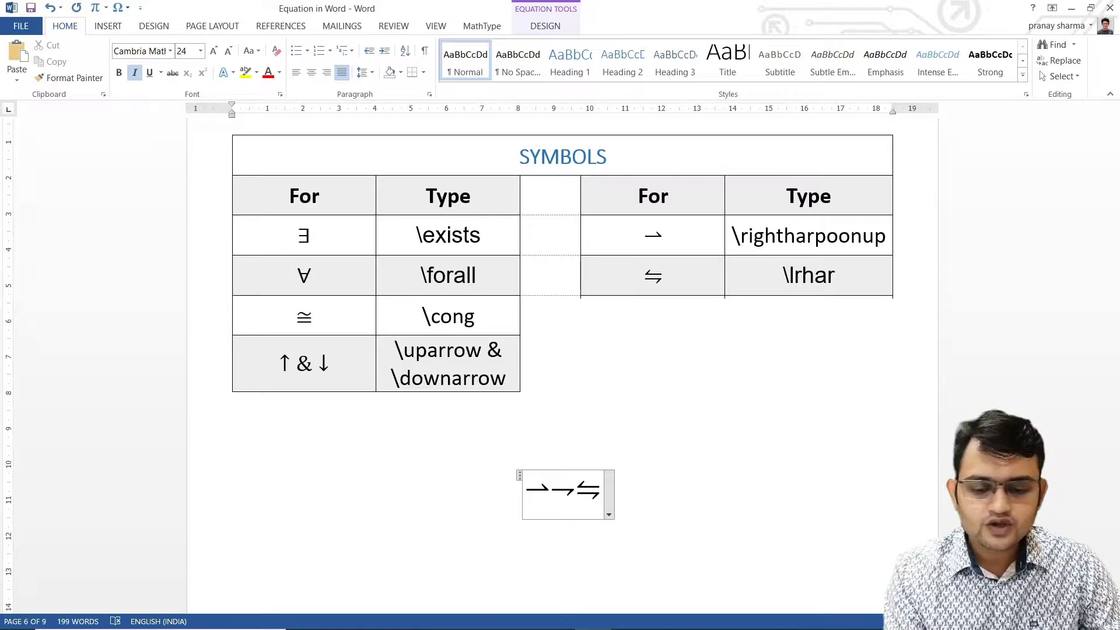
type("\\")
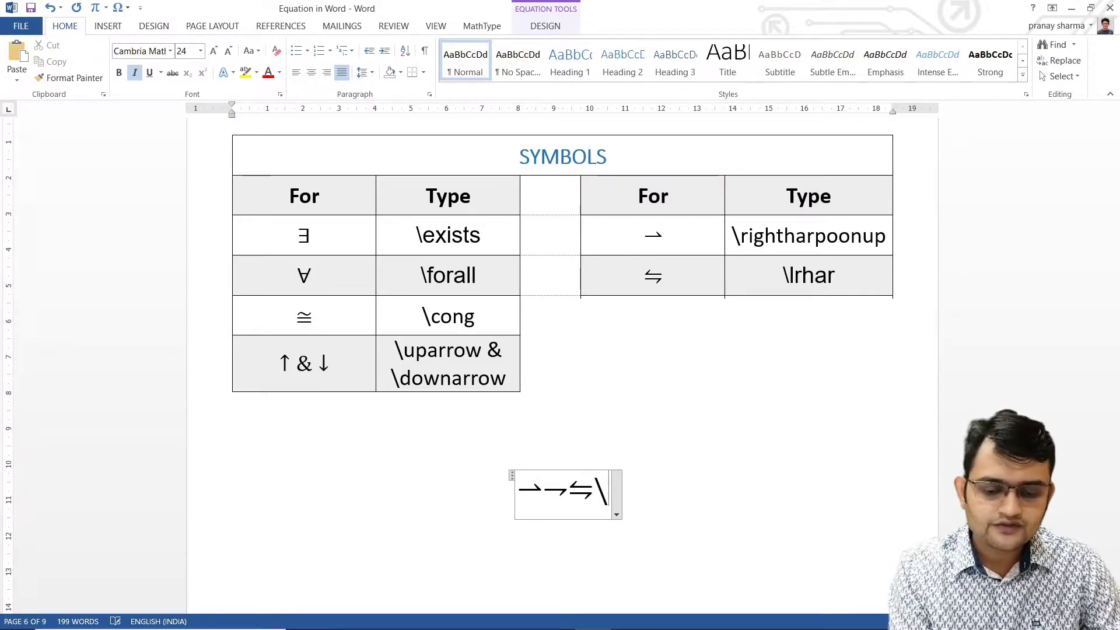
type("perp ")
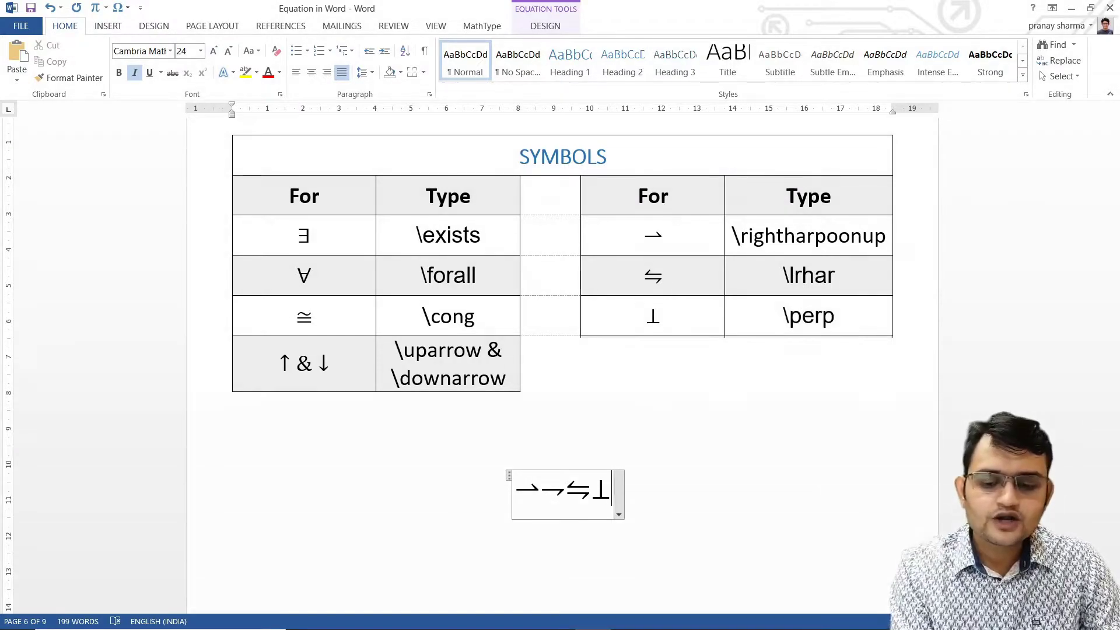
type("\\")
type("angl")
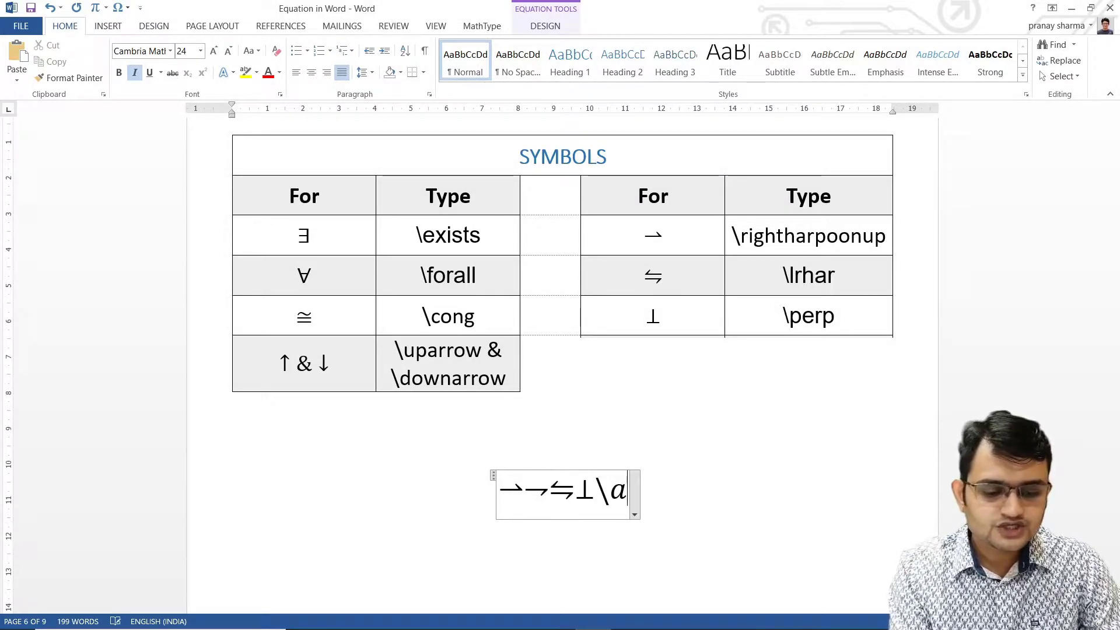
type("e")
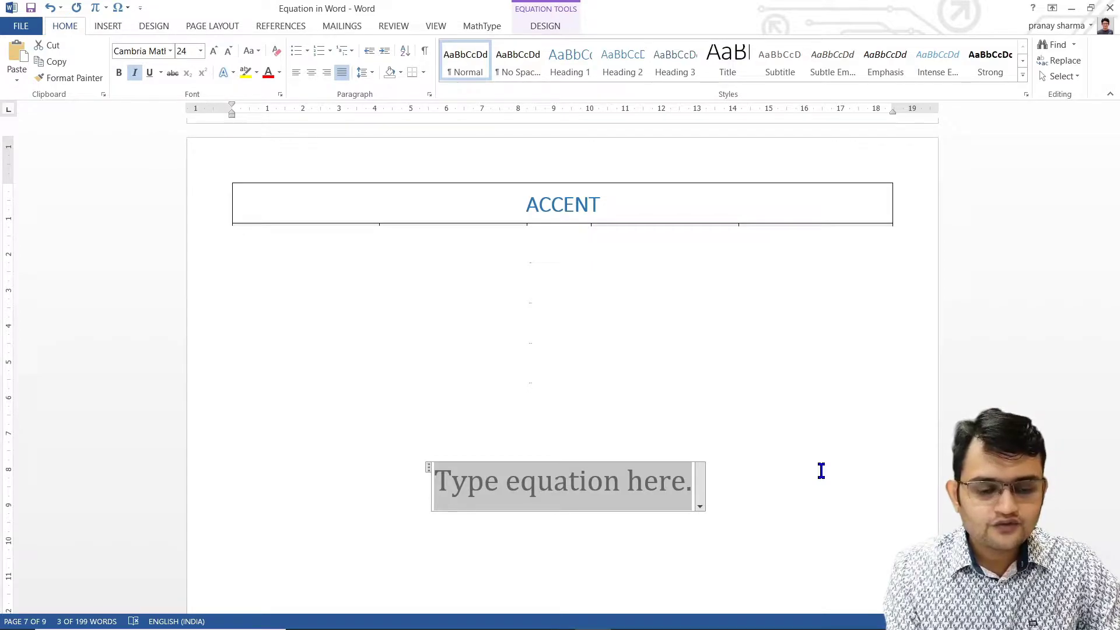
Build x̄ in the equation from x\bar, then type a\ubar.
type("x")
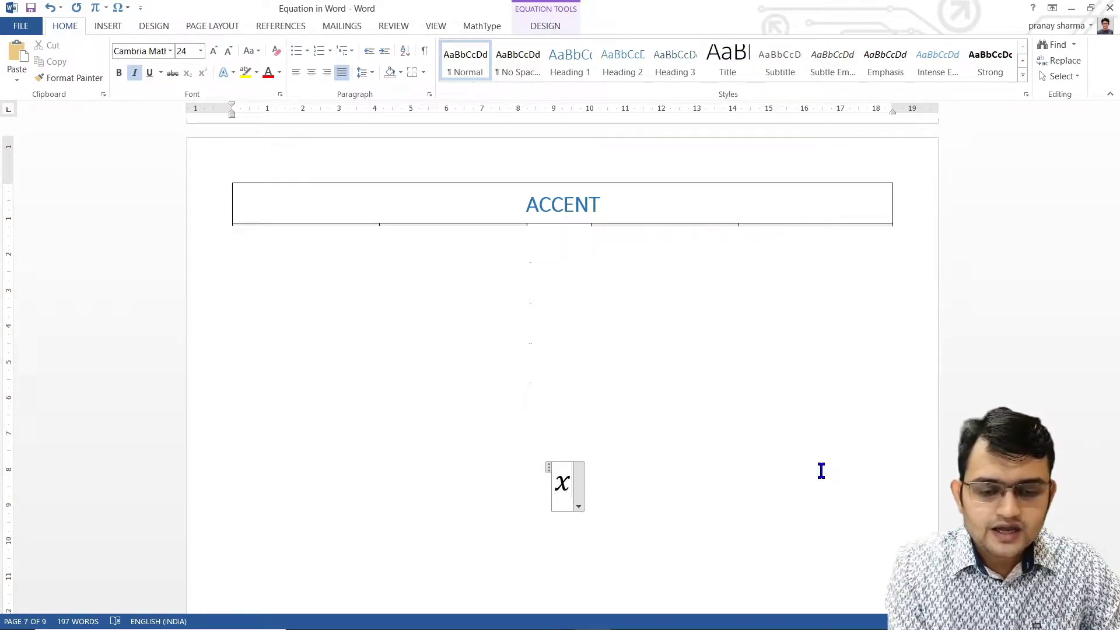
type("\\bar")
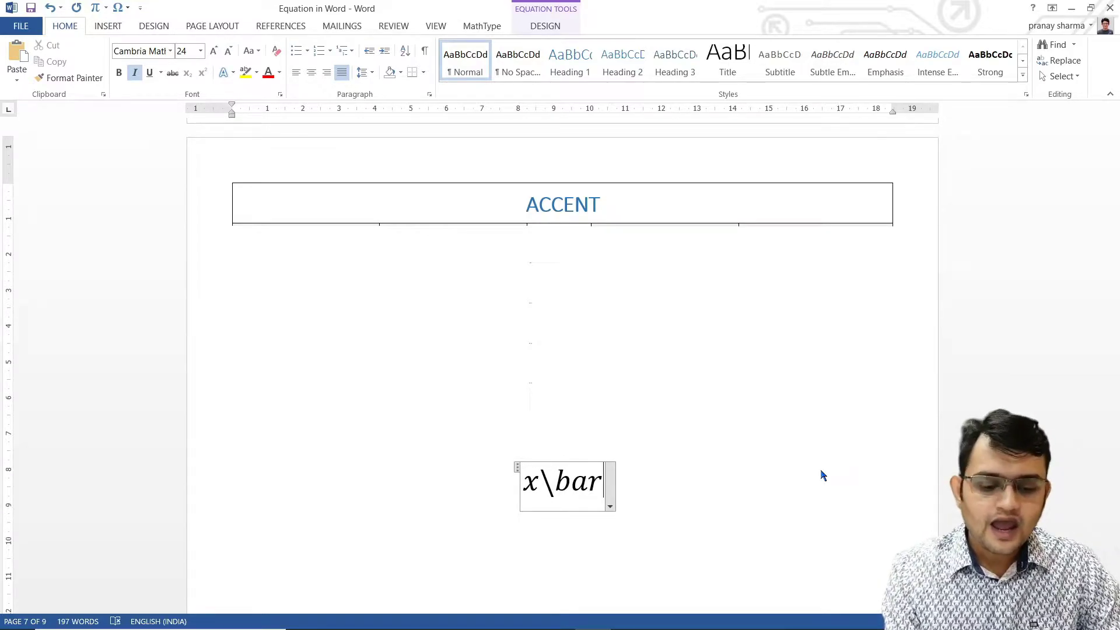
key("space")
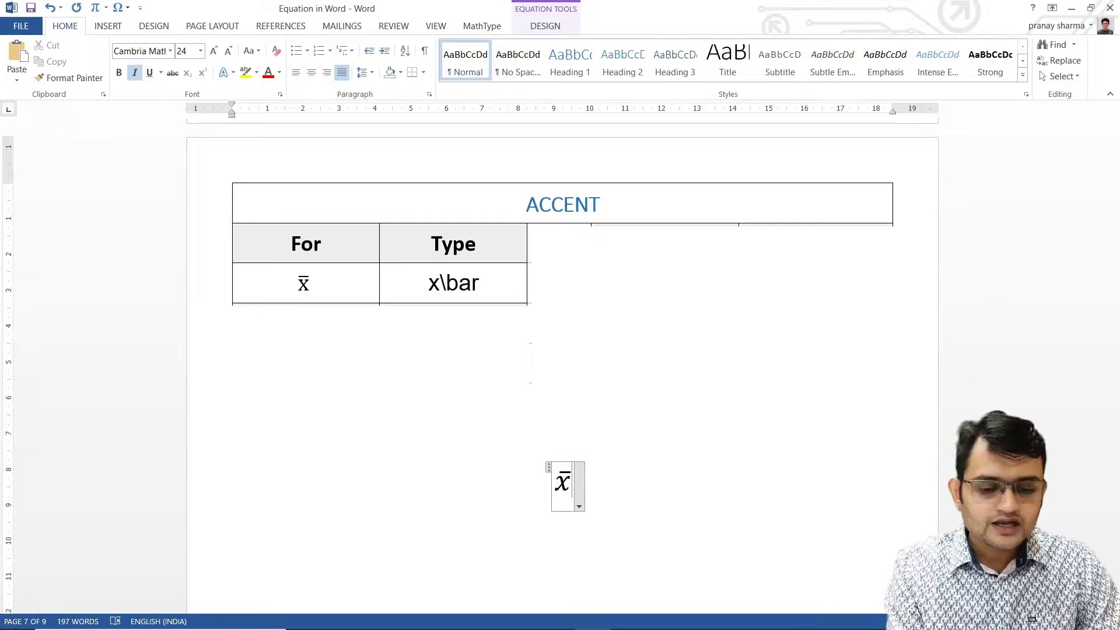
type("a")
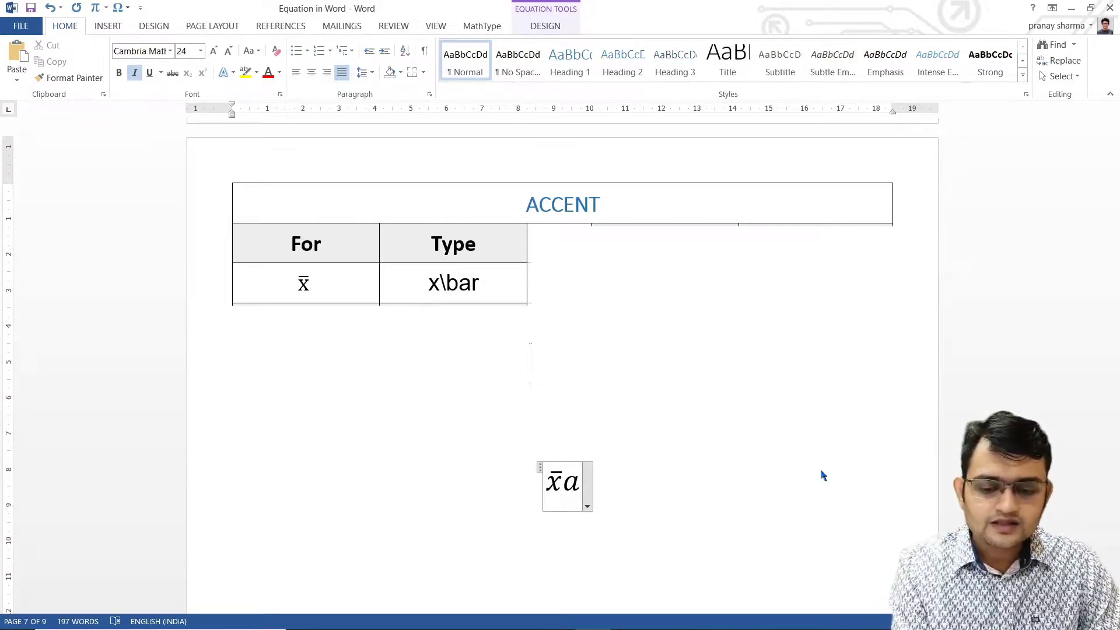
type("\\ubar")
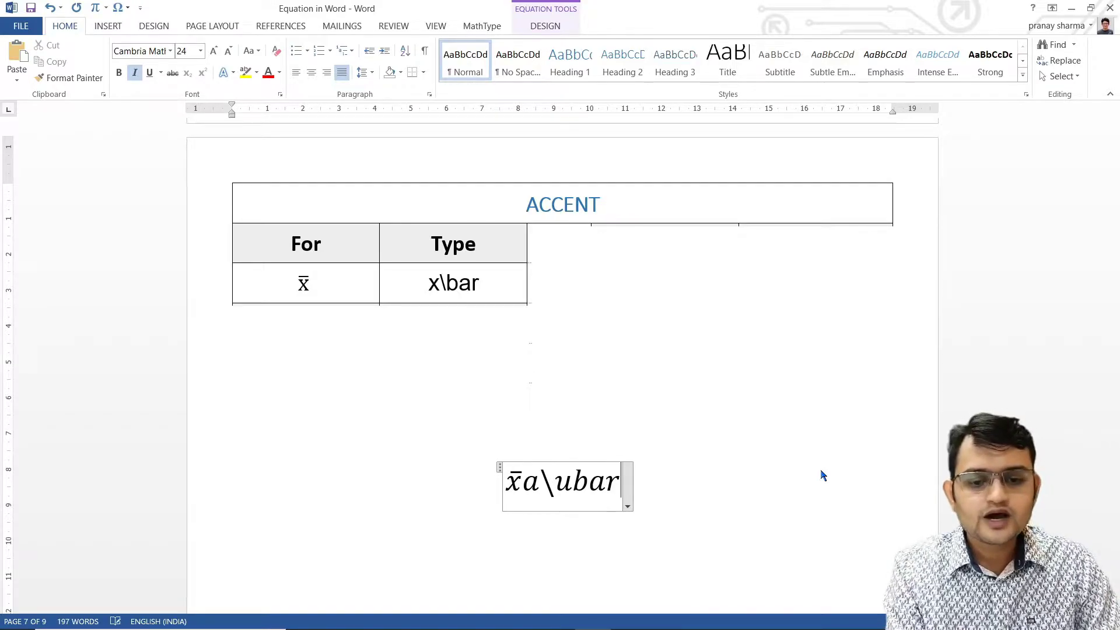
Convert a\ubar to an underlined a, try x\hat, then delete the demo equation.
key("space")
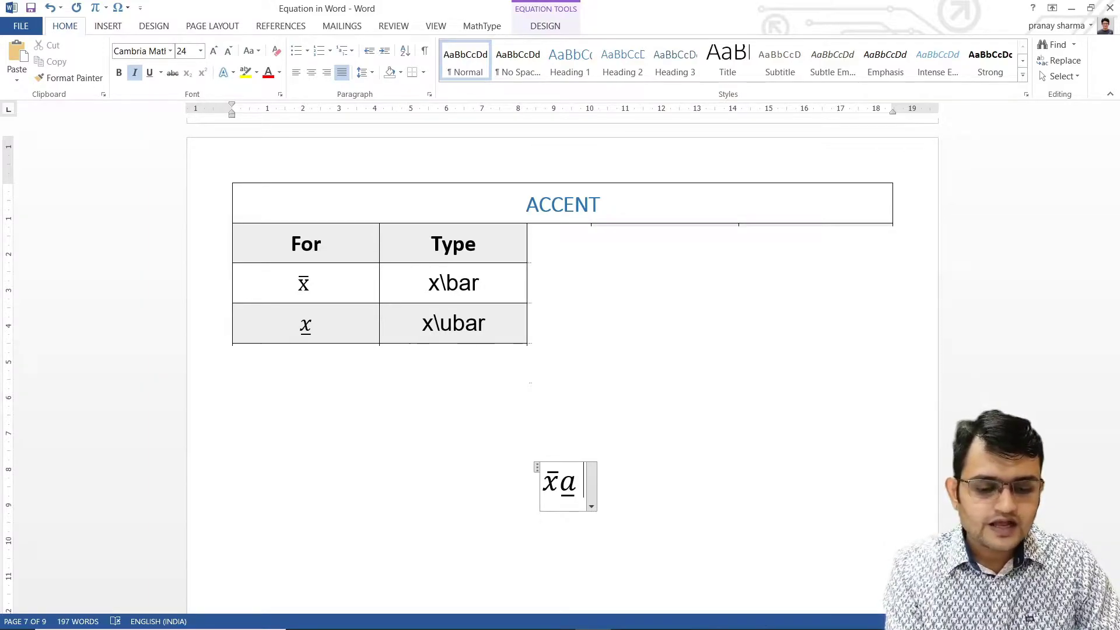
type("x")
type("\\")
type("hat")
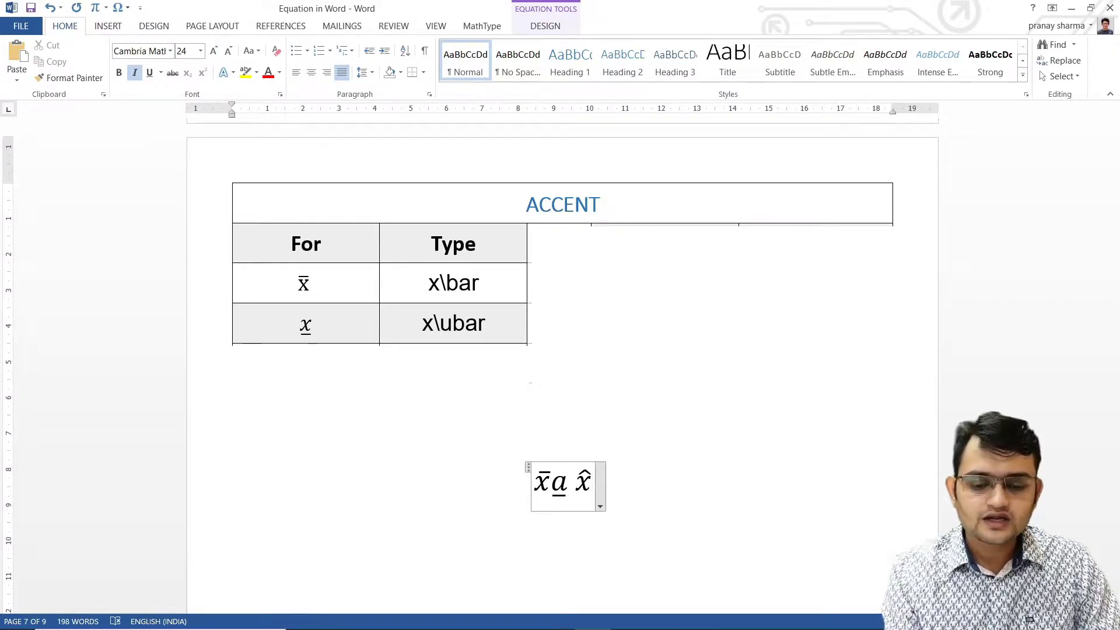
key("BackSpace")
key("BackSpace")
key("BackSpace")
key("BackSpace")
key("BackSpace")
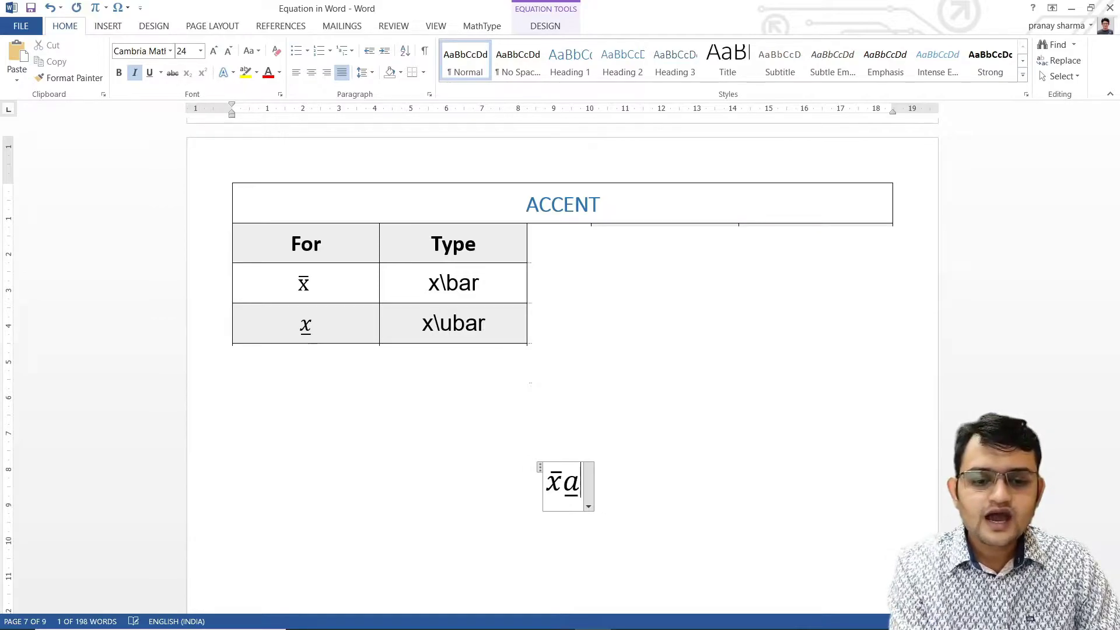
key("BackSpace")
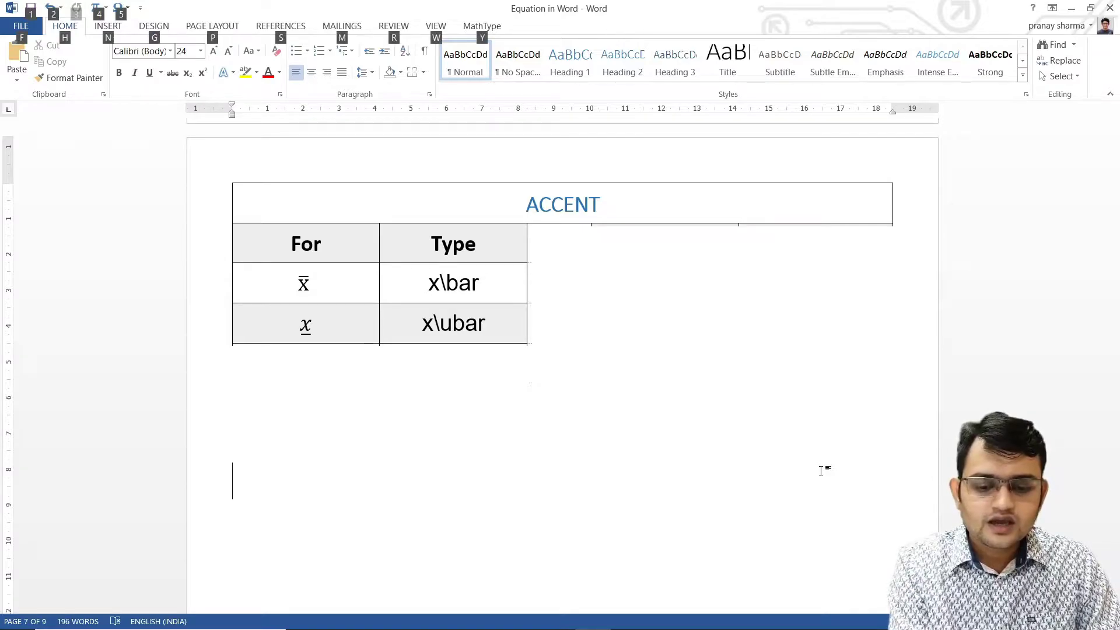
Create a new θ̂ equation from \theta \hat, remove a stray x, and select it.
key("alt+equal")
type("\\theta")
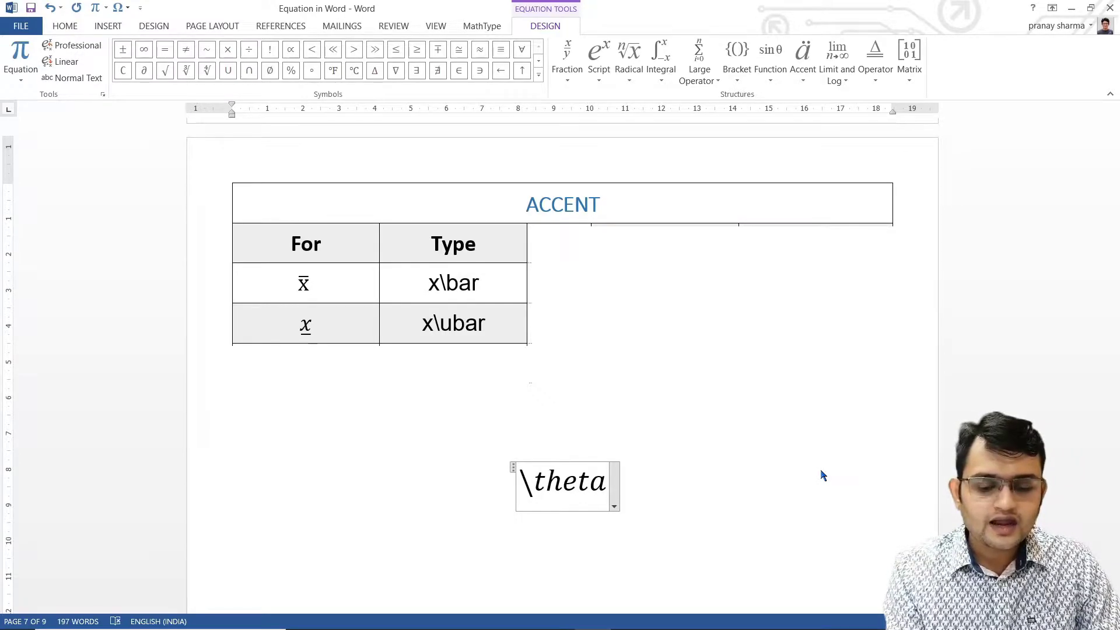
type(" \\")
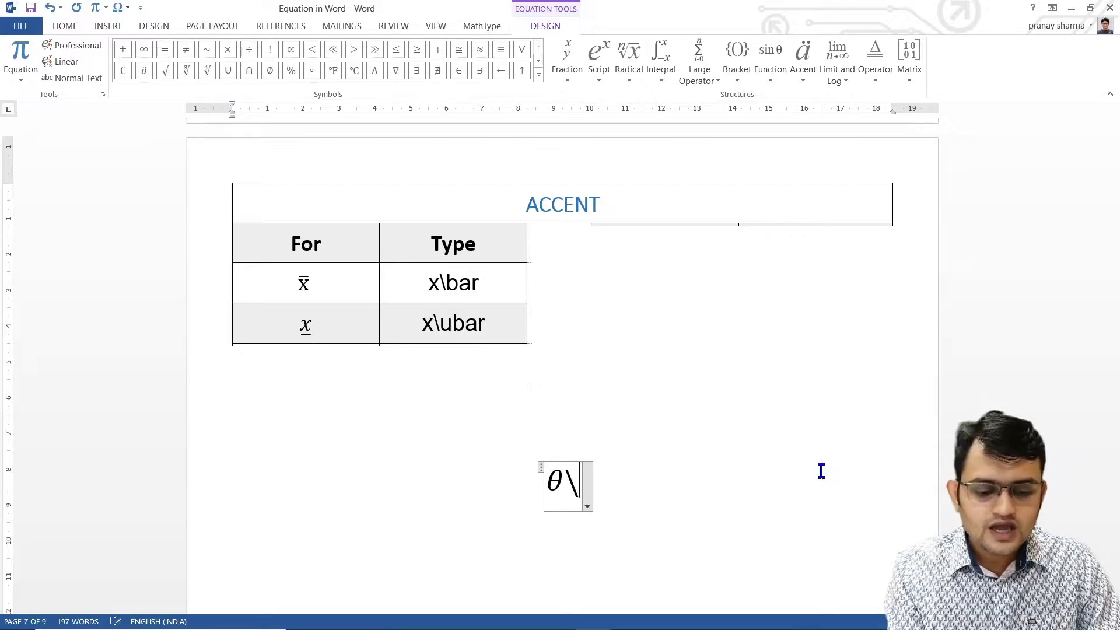
type("hat")
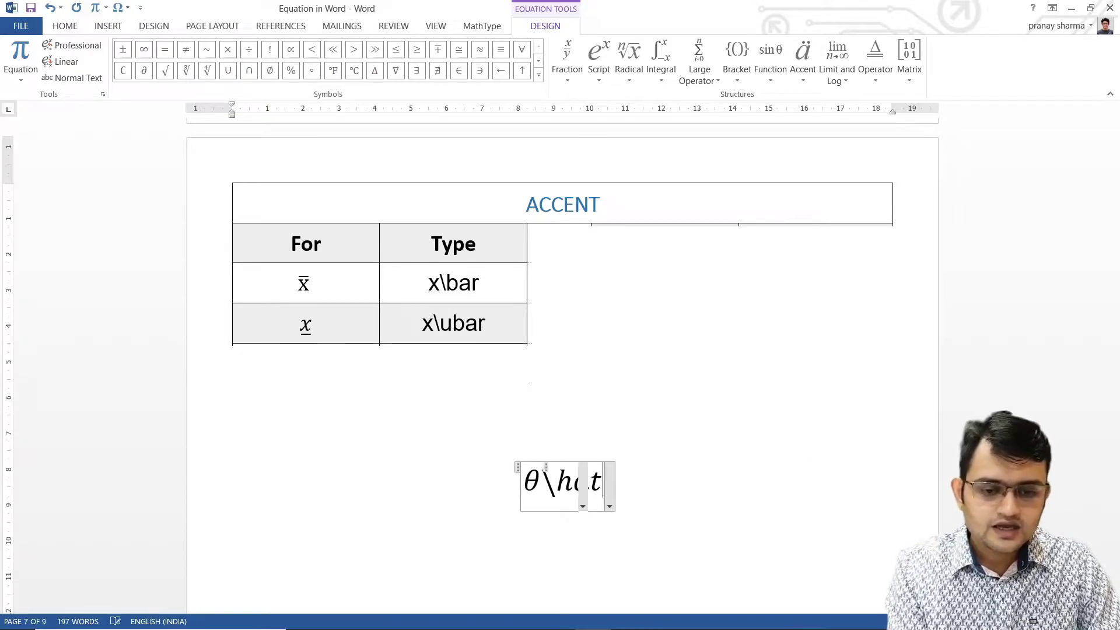
key("space")
key("space")
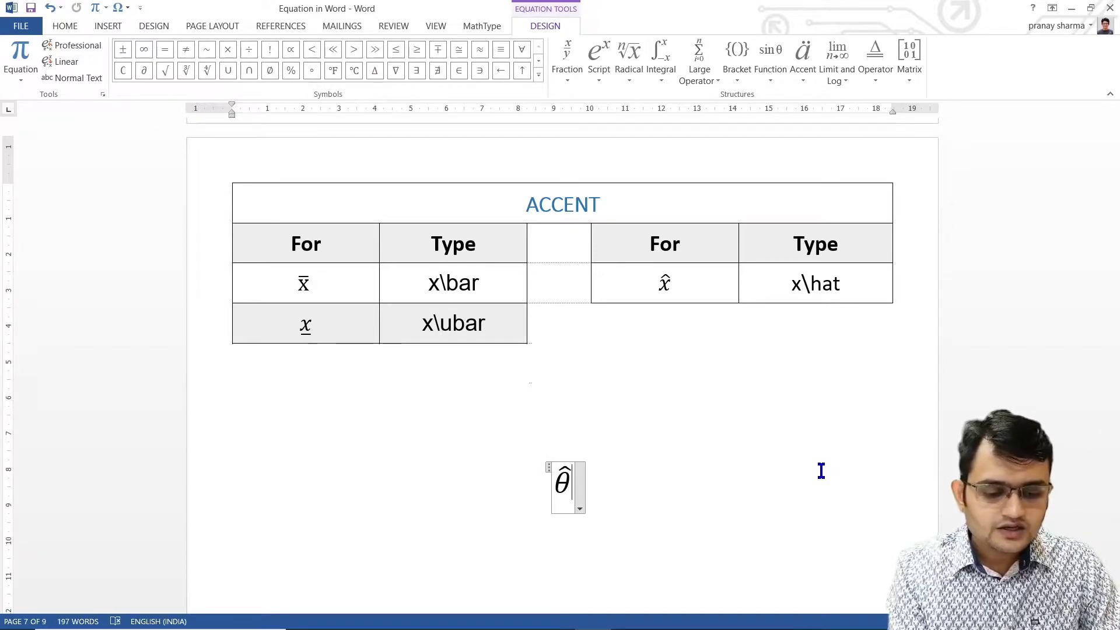
type("x")
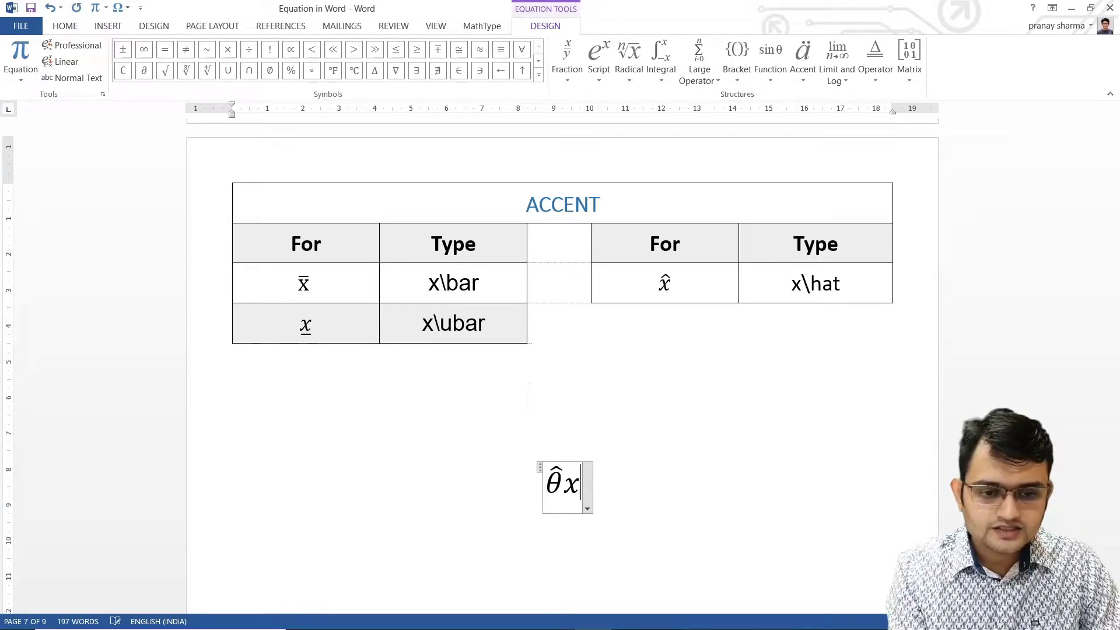
key("BackSpace")
key("shift+Home")
Delete the θ̂ equation, build a vector arrow over (a + b) with \vec, then delete it.
key("BackSpace")
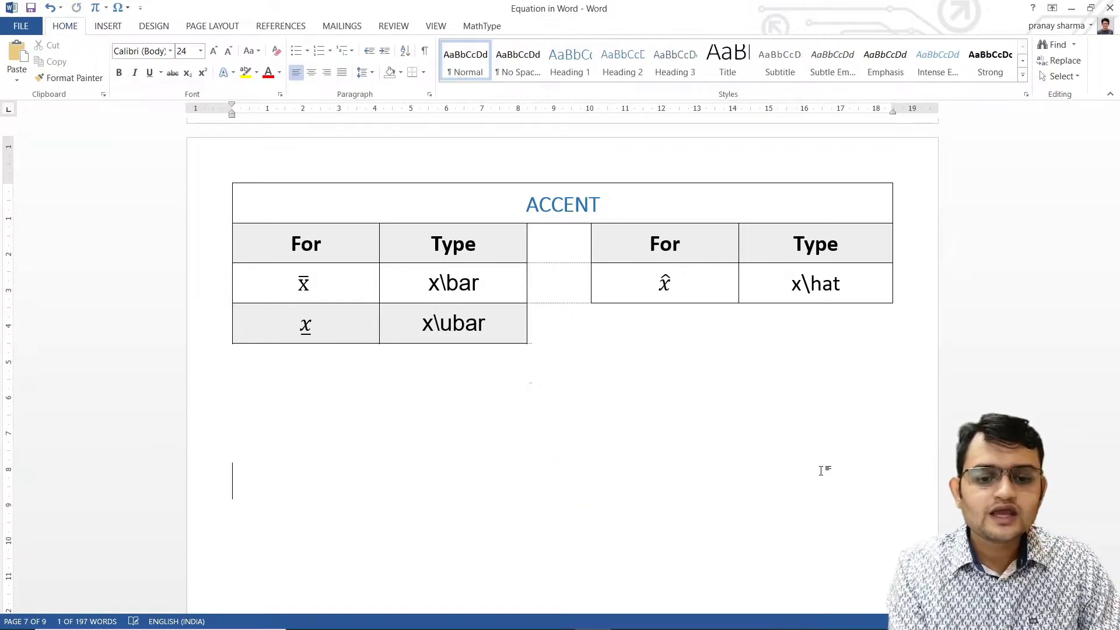
key("alt+equal")
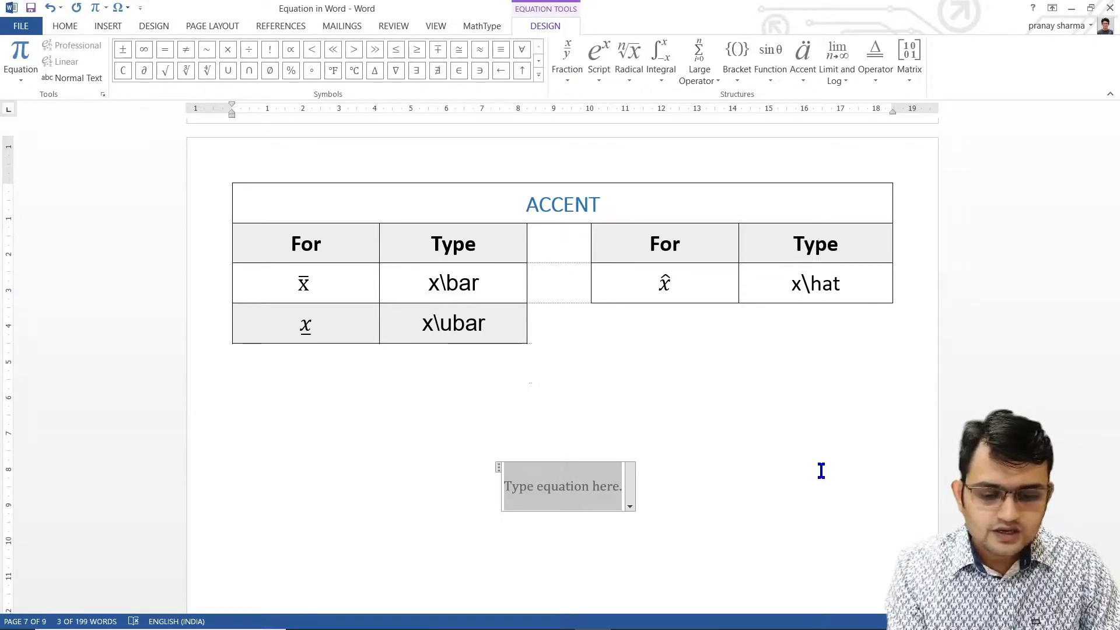
type("(a ")
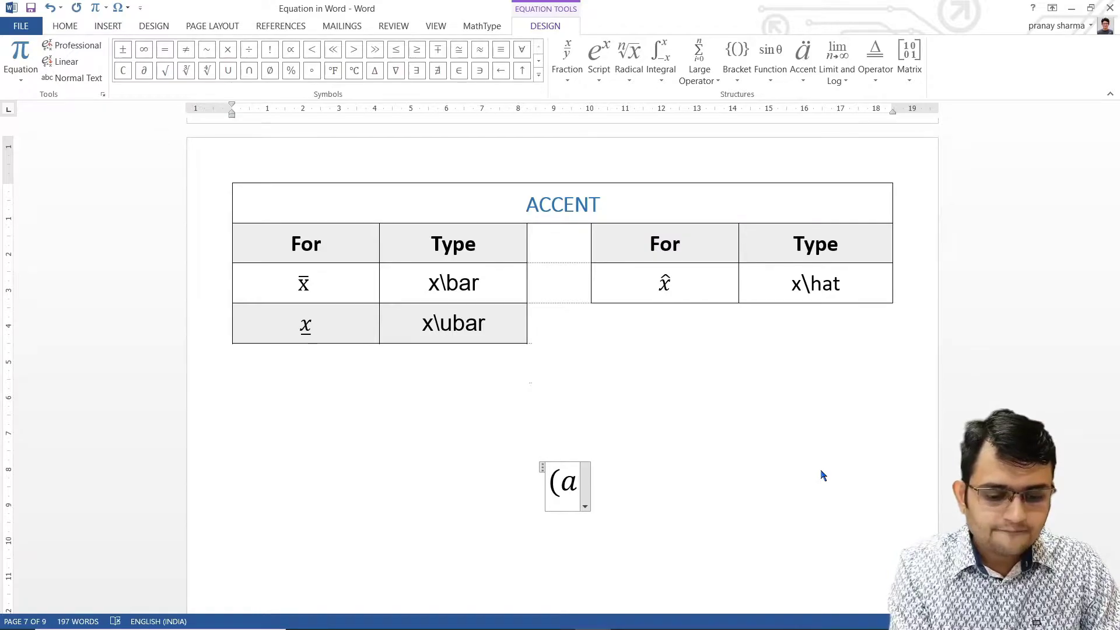
type("+ b")
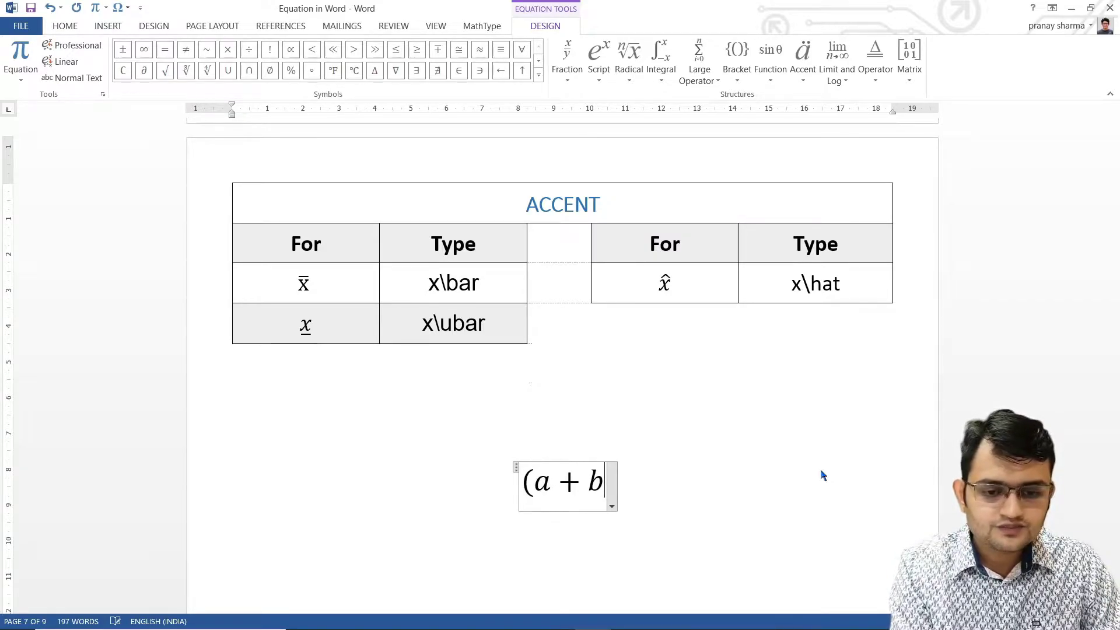
type(")")
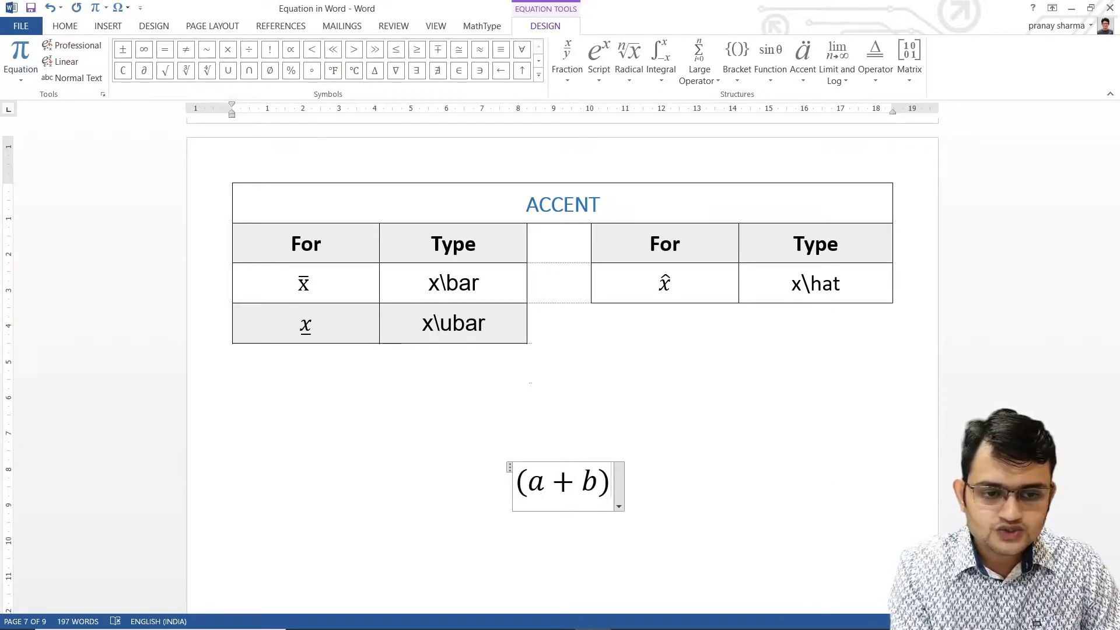
type("\\")
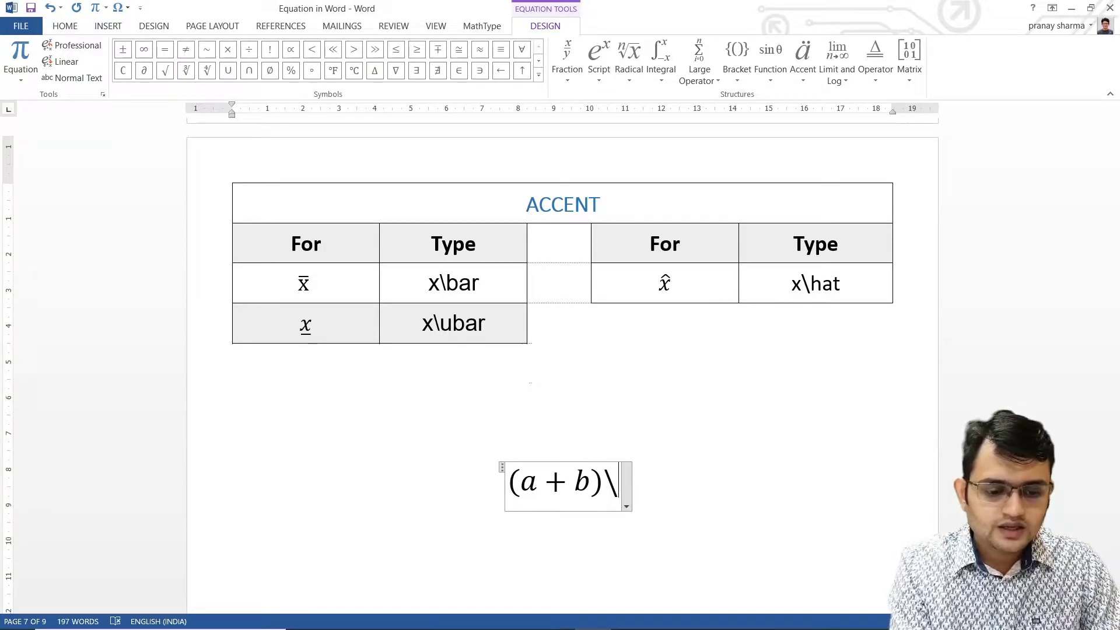
type("vec")
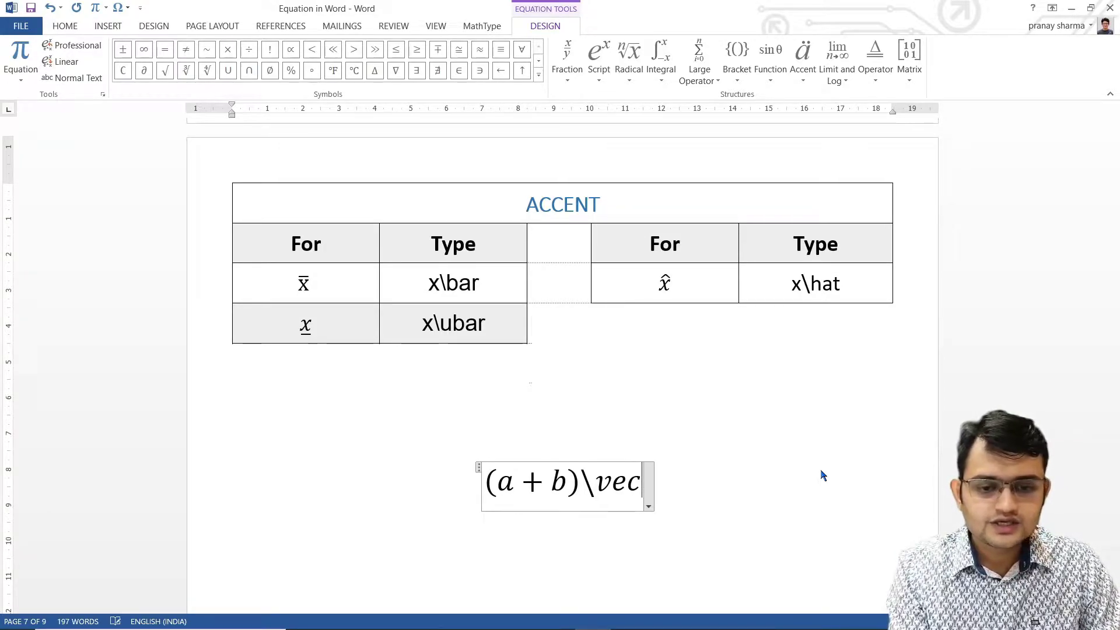
key("space")
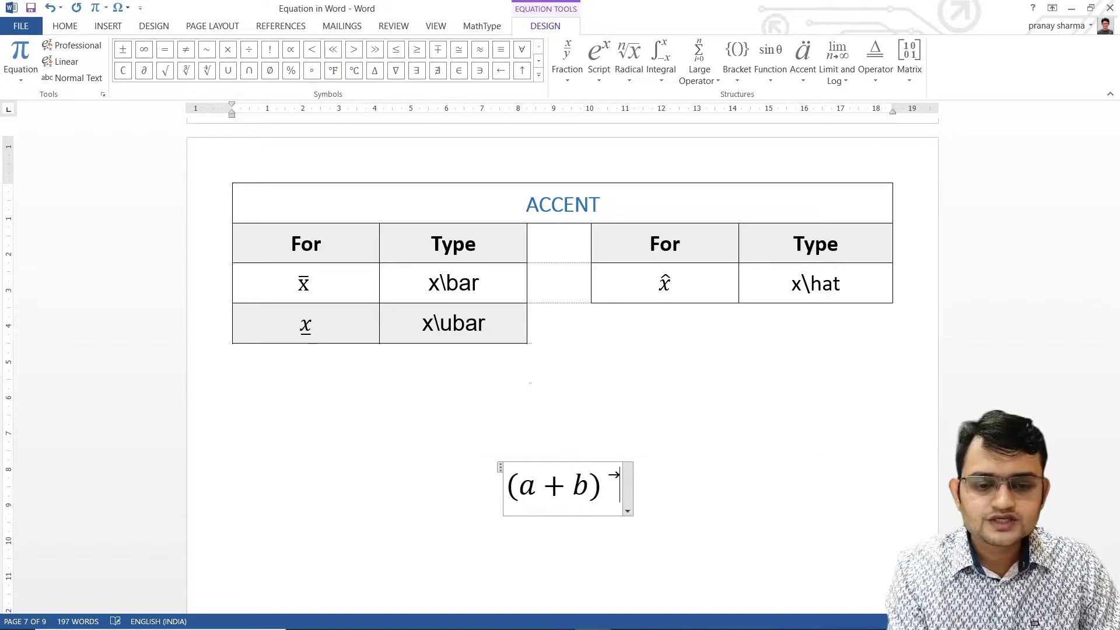
key("space")
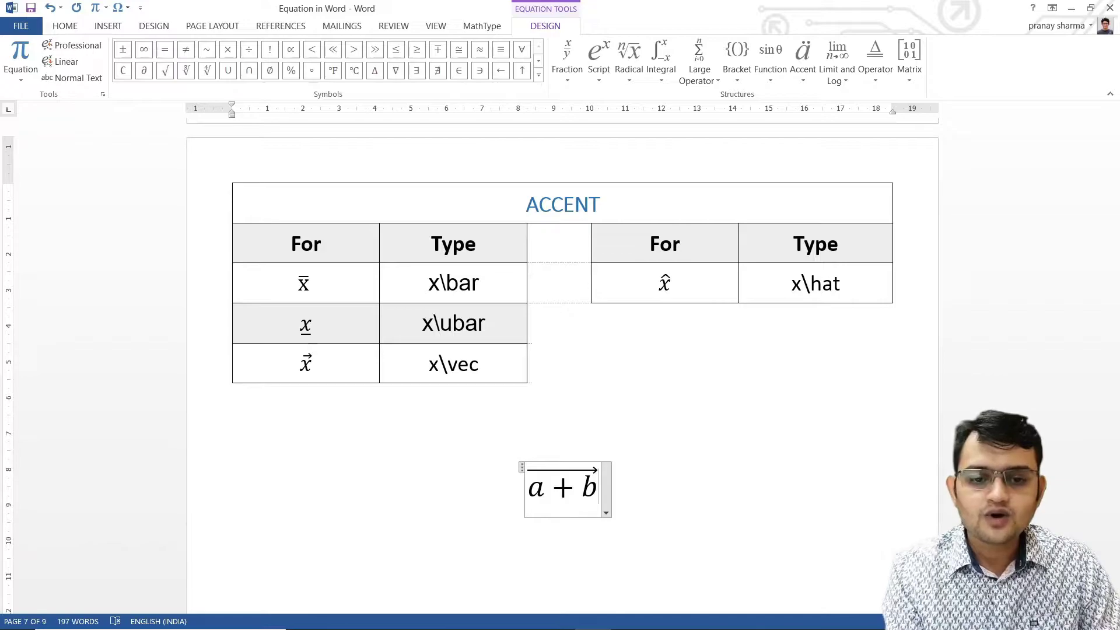
key("ctrl+a")
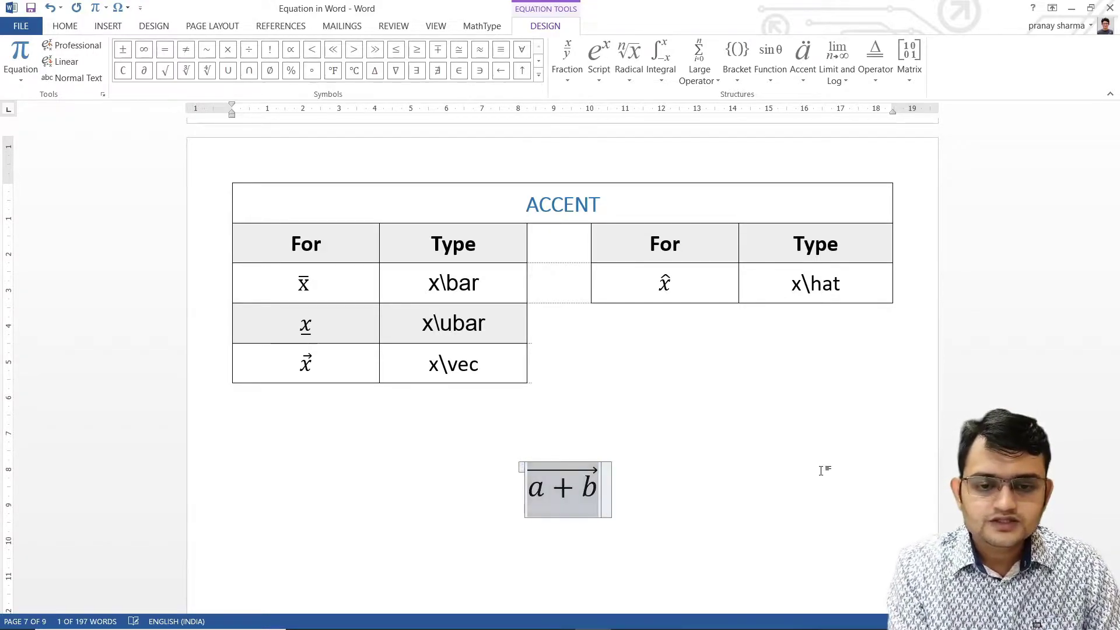
key("BackSpace")
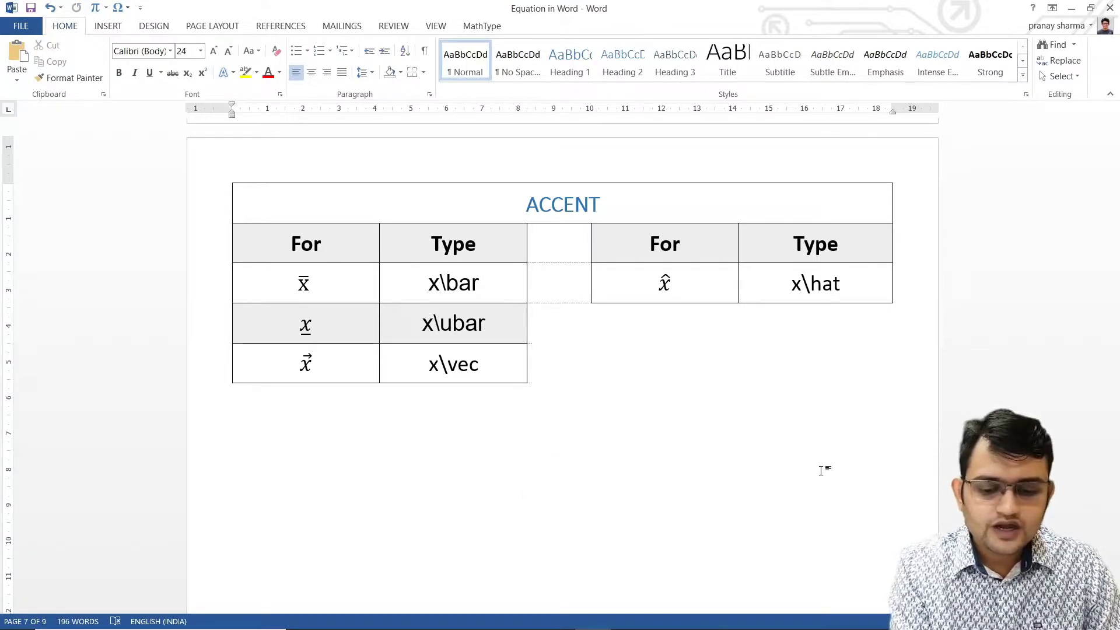
Insert a new equation showing ẋ from x\dot, then type a\ddot.
key("alt+equal")
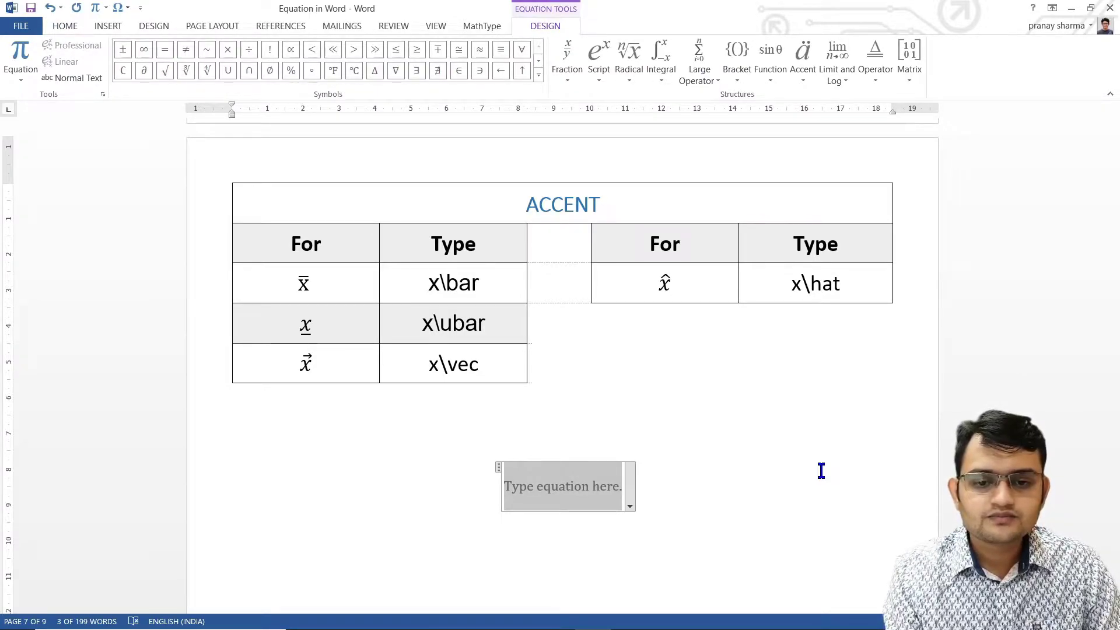
type("x")
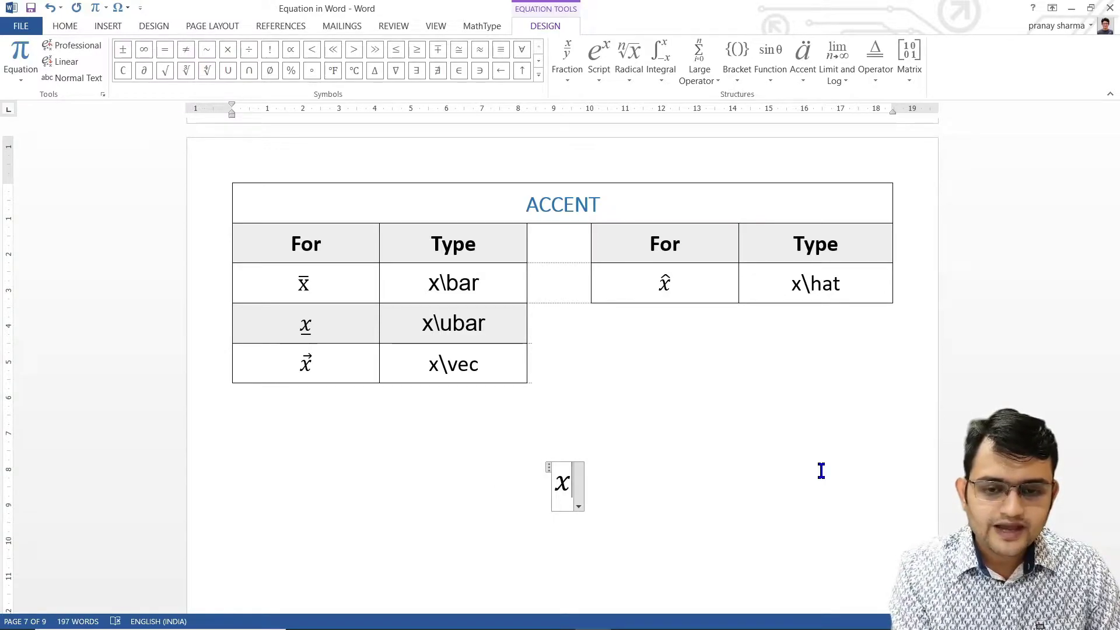
type("\\dot")
key("space")
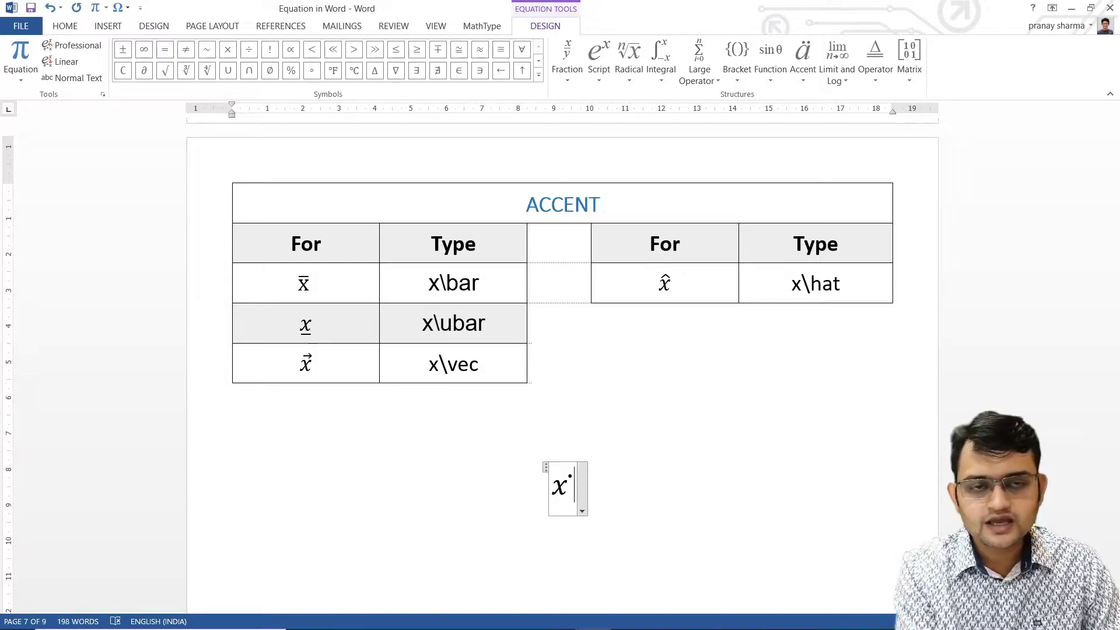
key("space")
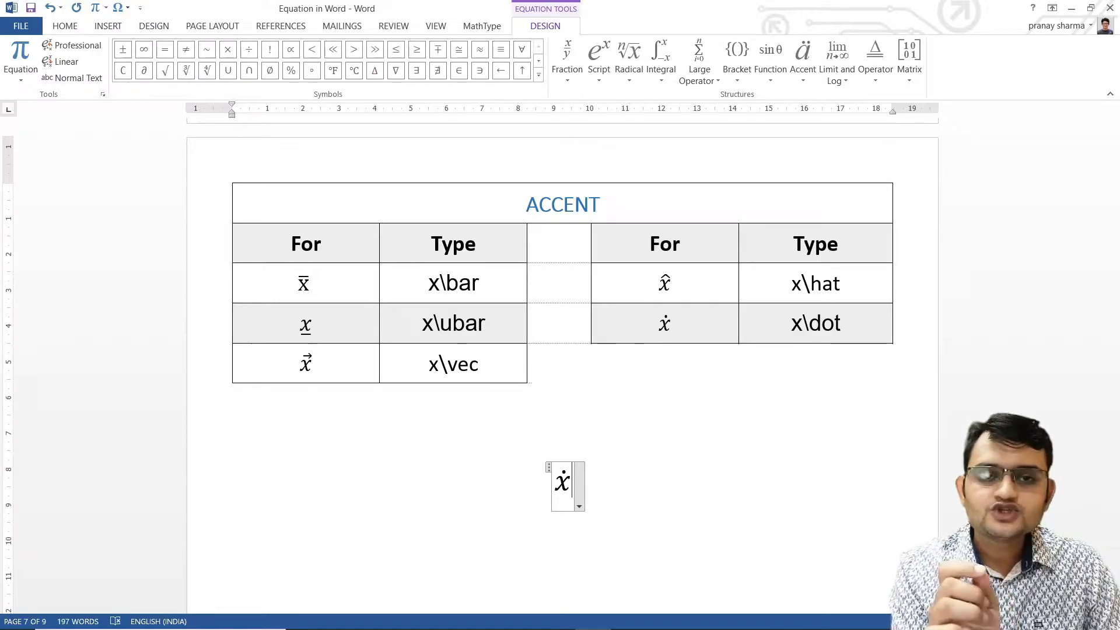
type("a")
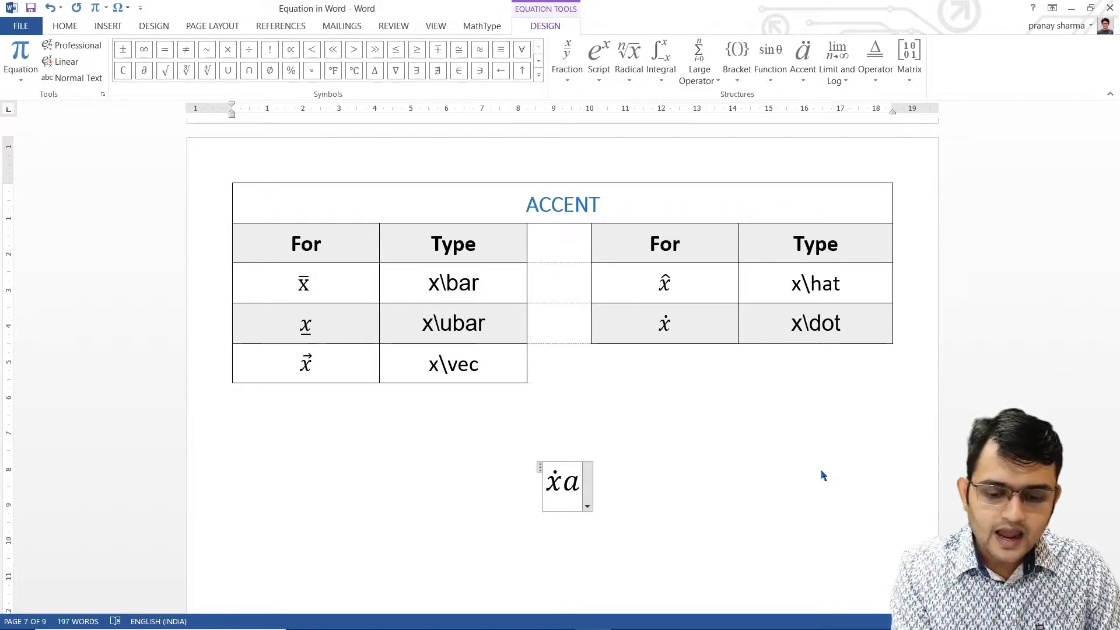
type("\\")
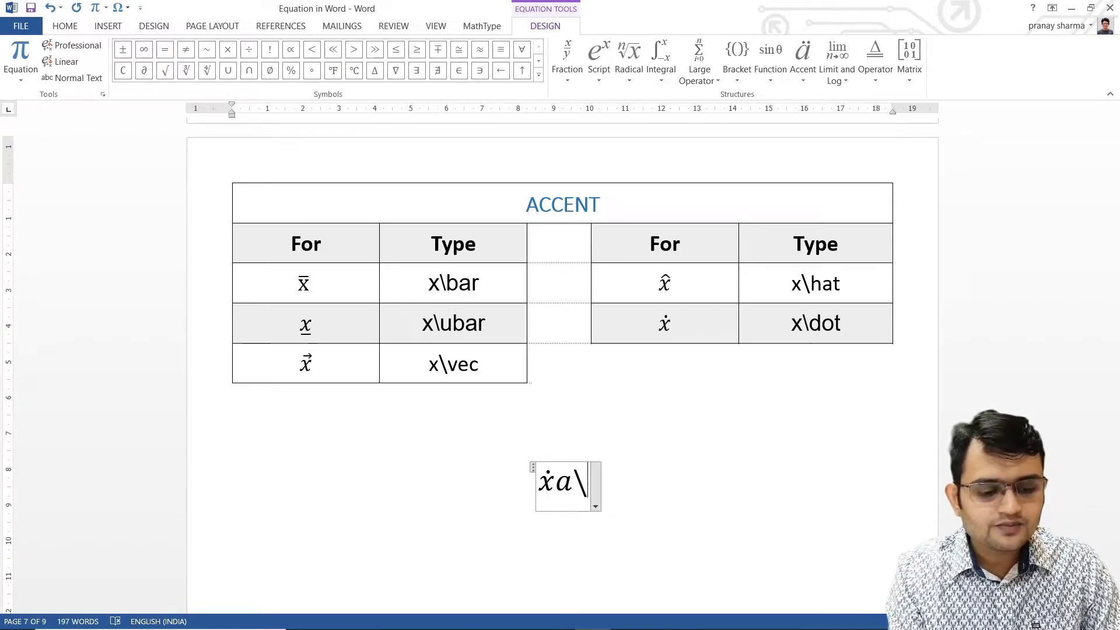
type("dd")
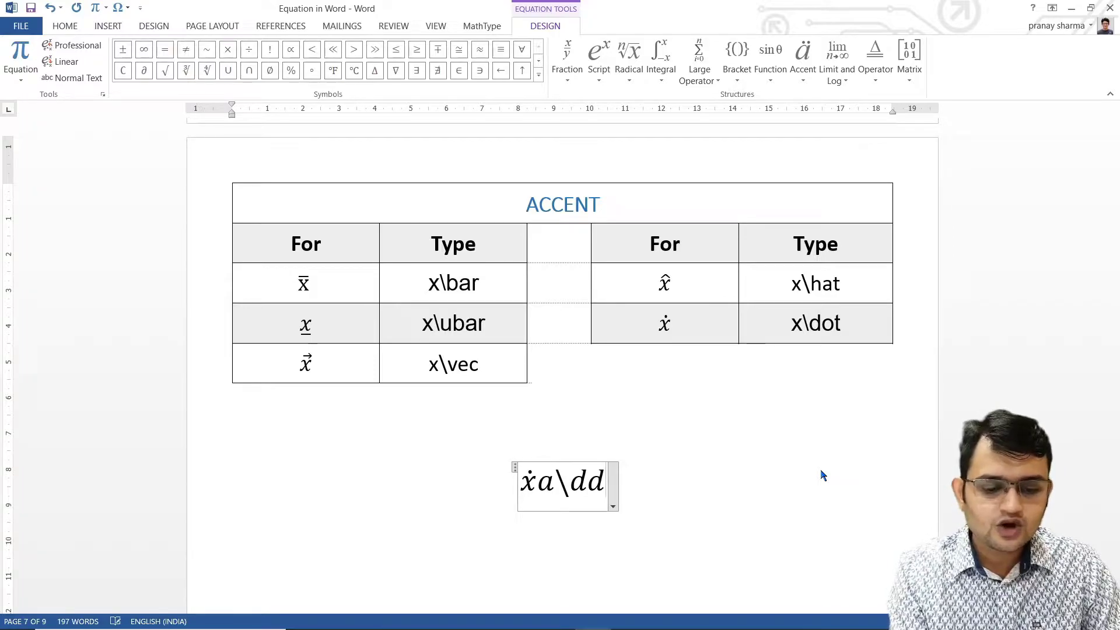
type("ot")
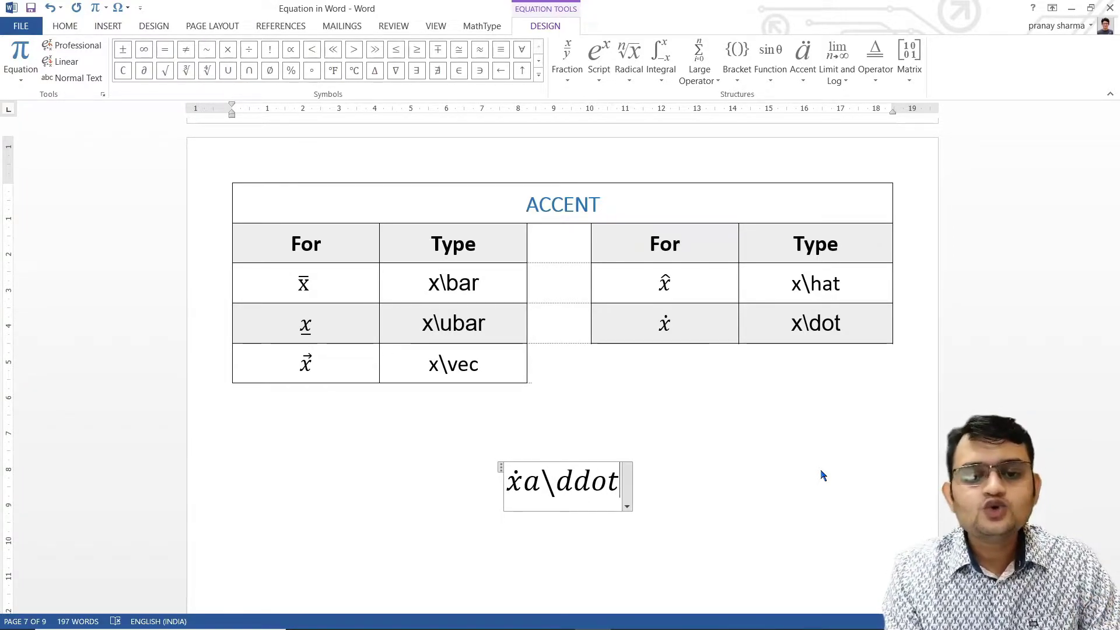
Convert a\ddot into ä, then delete the ẋä test equation.
key("space")
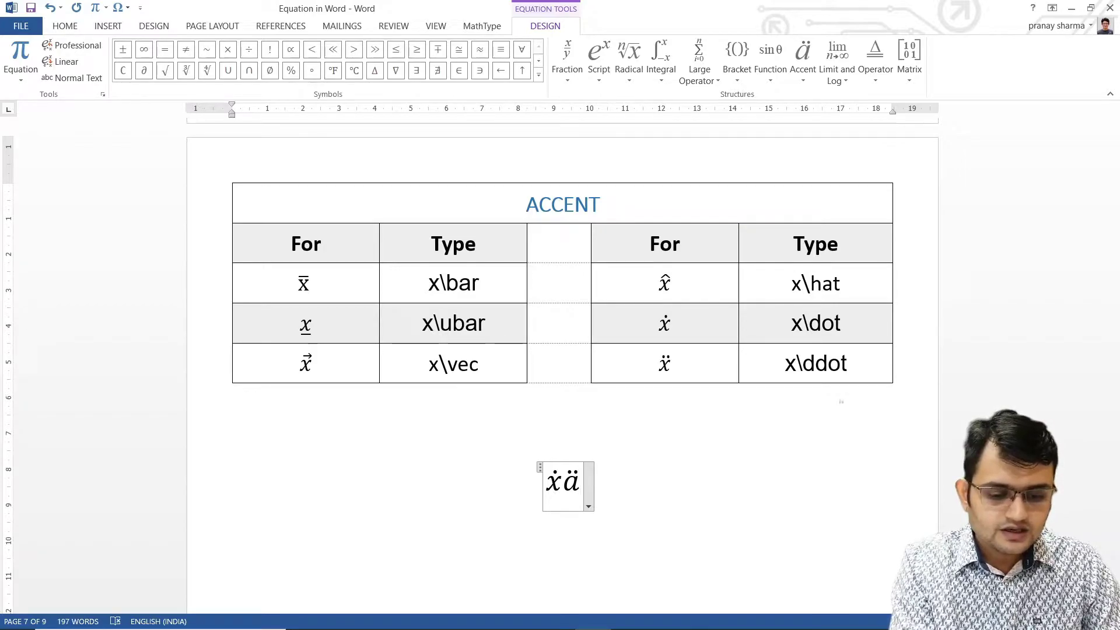
key("BackSpace")
key("BackSpace")
key("BackSpace")
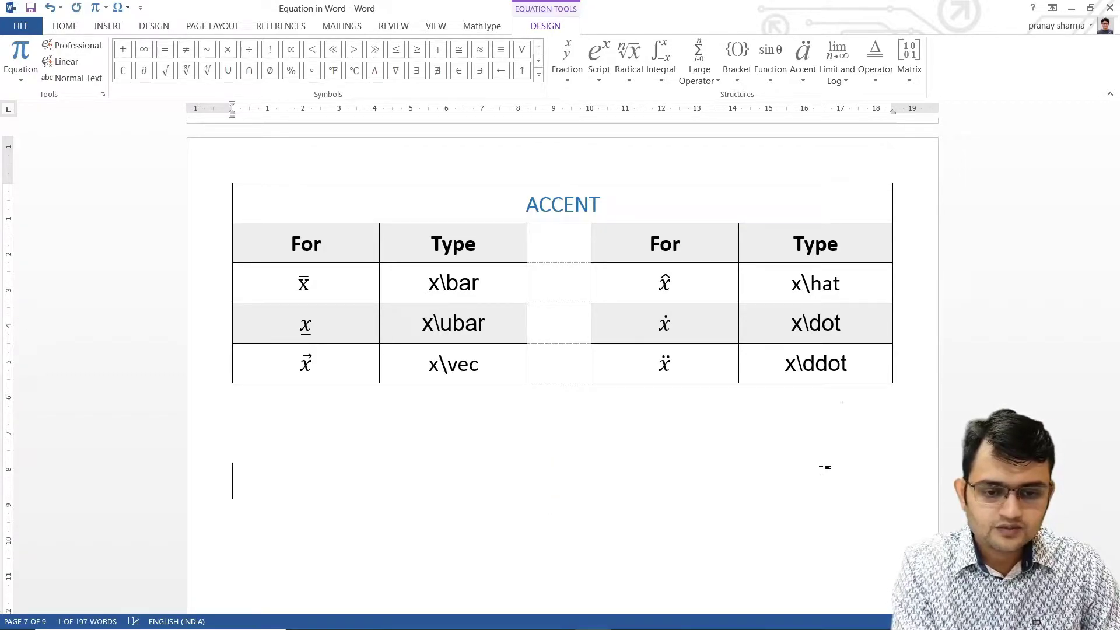
Replace the empty equation with β carrying four dots above, typed as \beta \ddddot.
key("BackSpace")
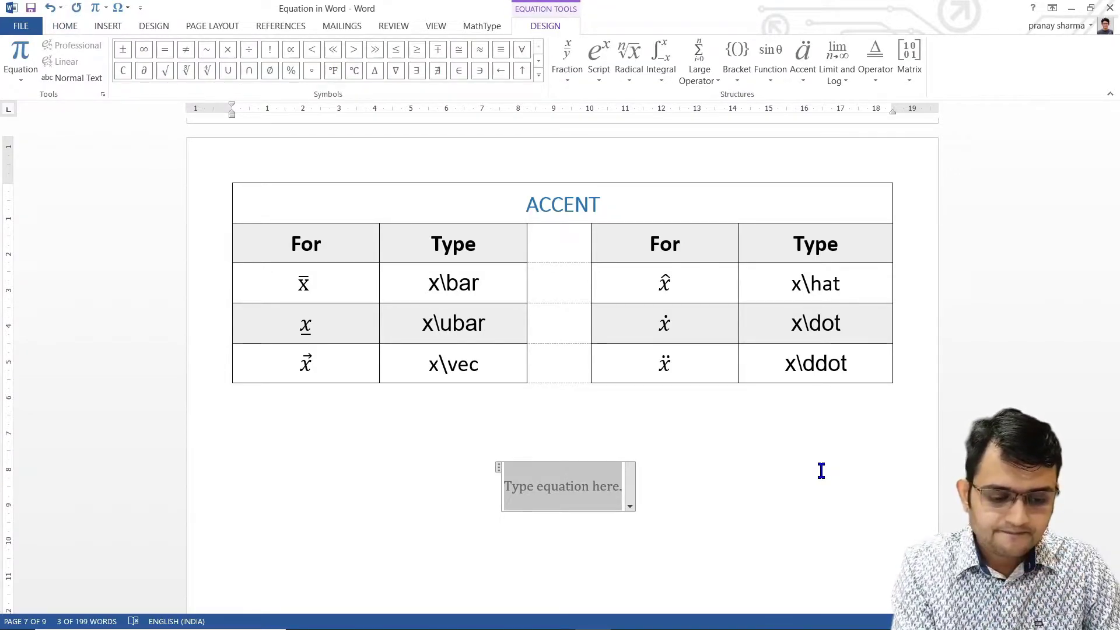
type("beta")
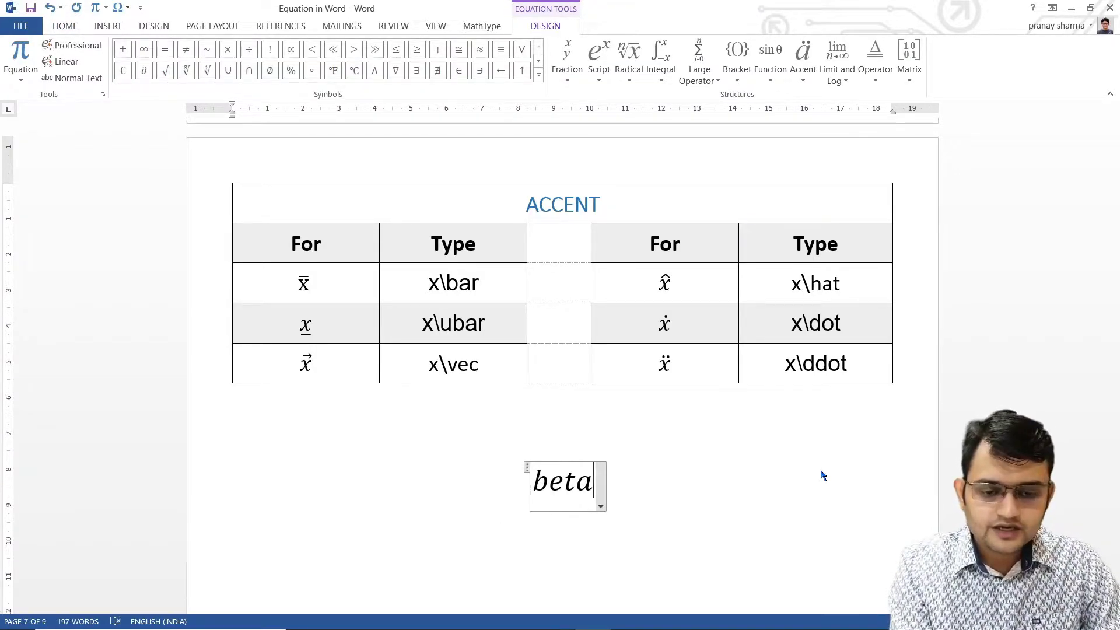
key("BackSpace")
key("BackSpace")
key("BackSpace")
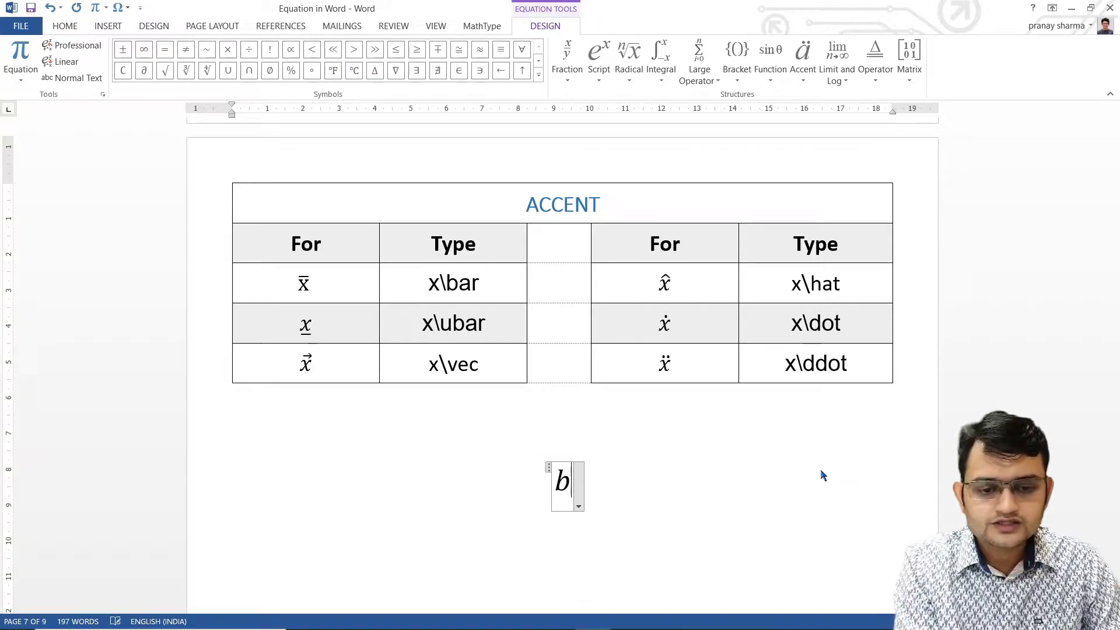
key("BackSpace")
type("\\")
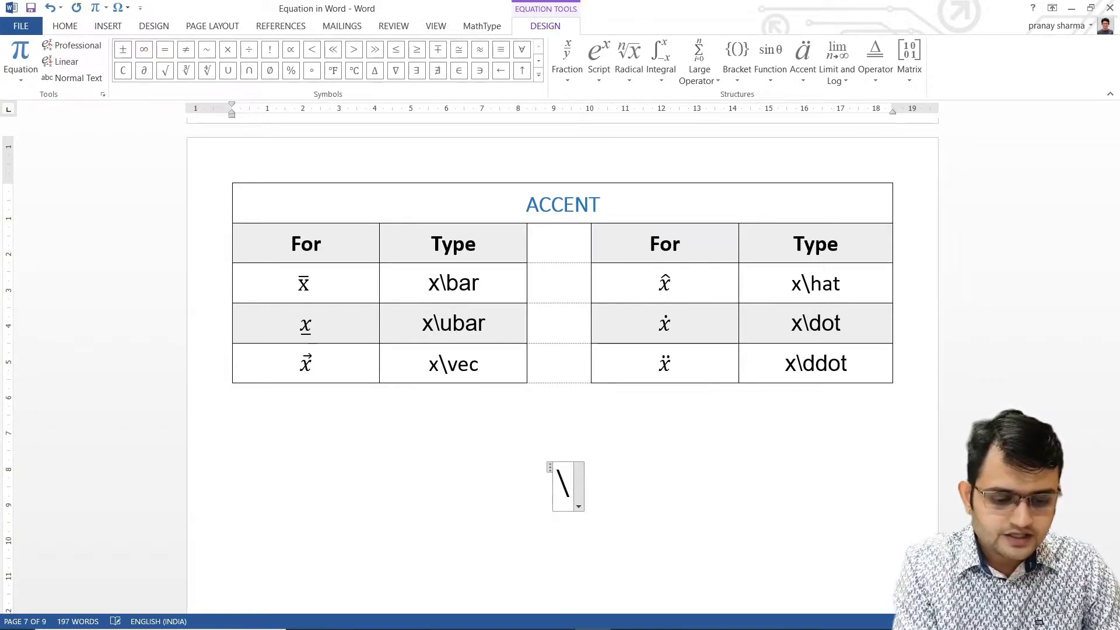
type("beta")
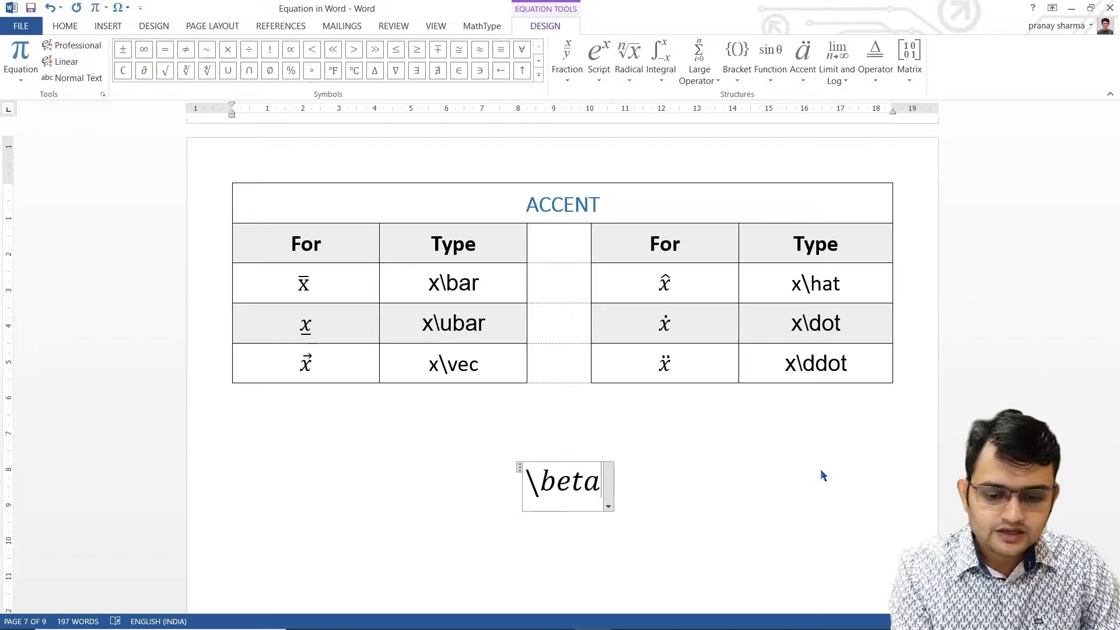
type(" \\")
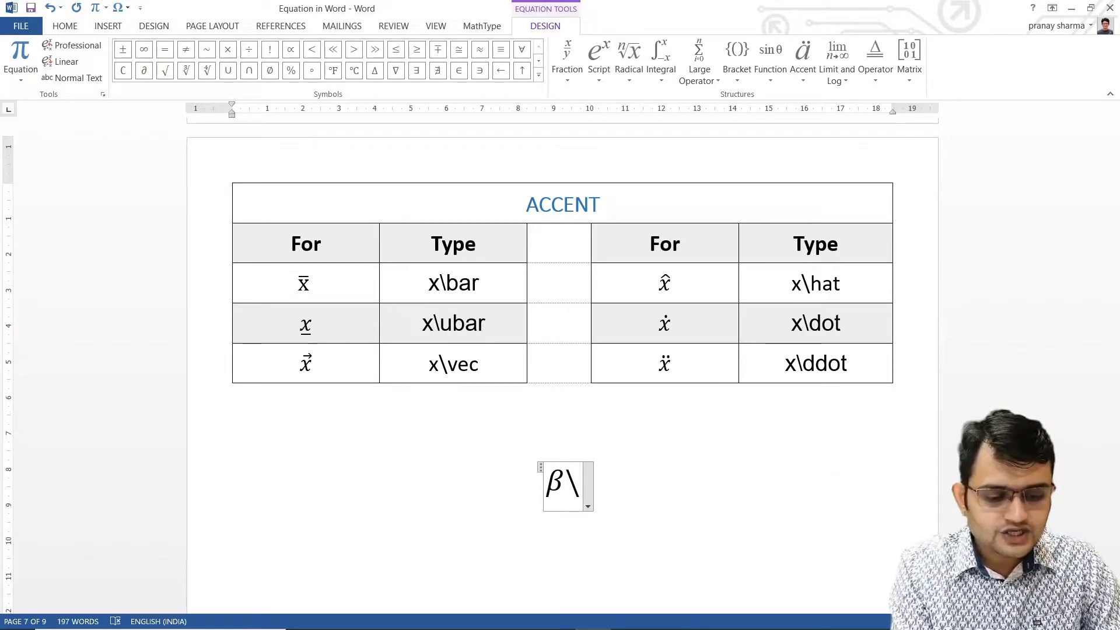
type("dddd")
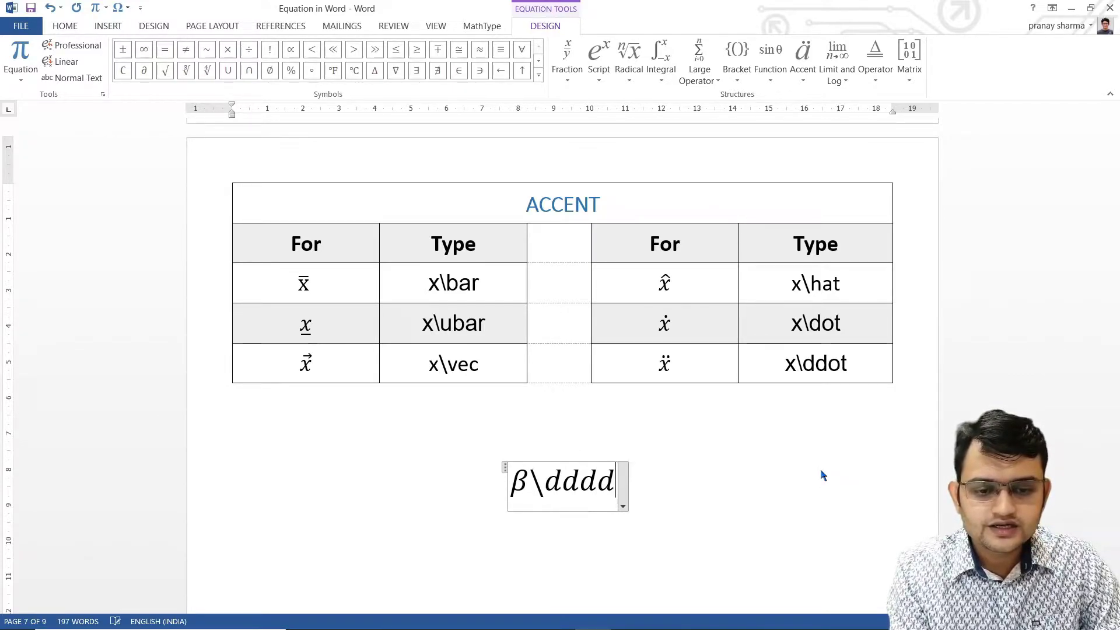
type("ot")
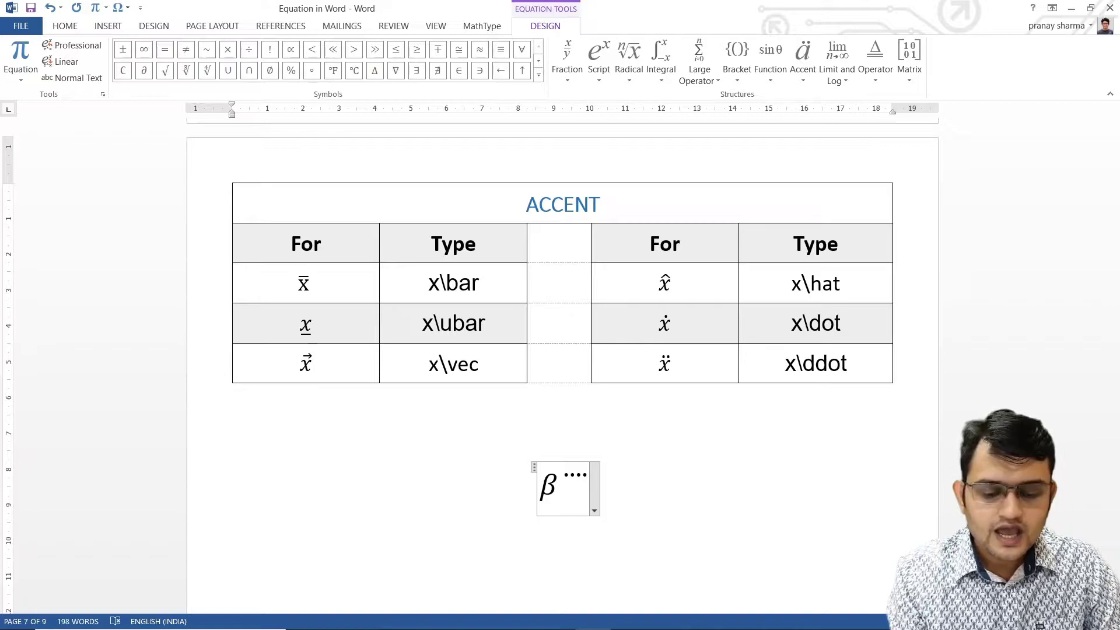
key("space")
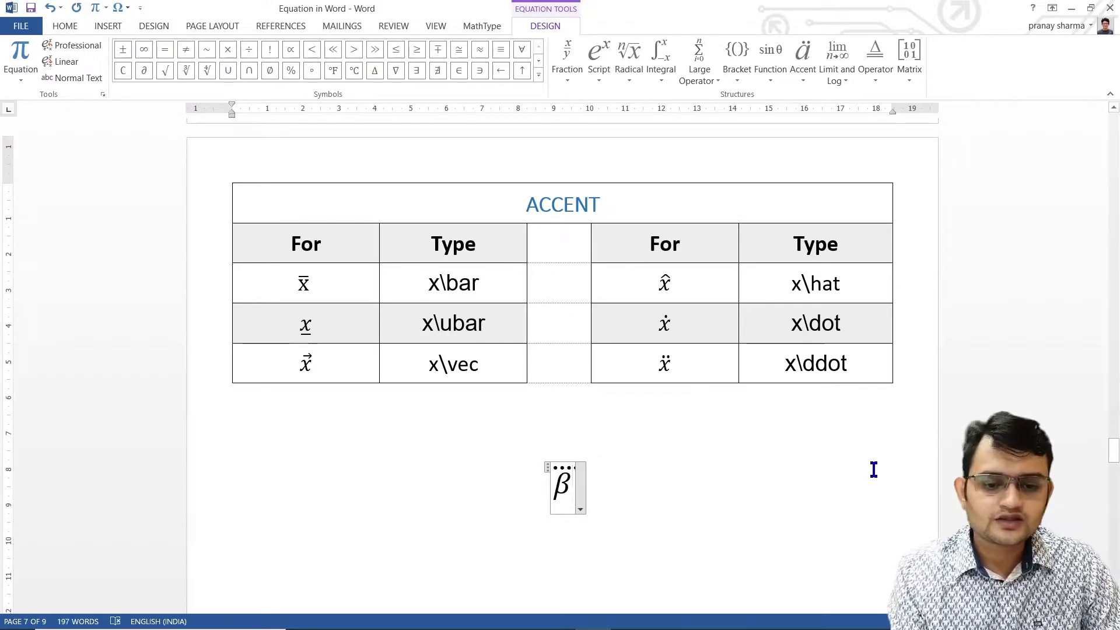
left_click(643, 476)
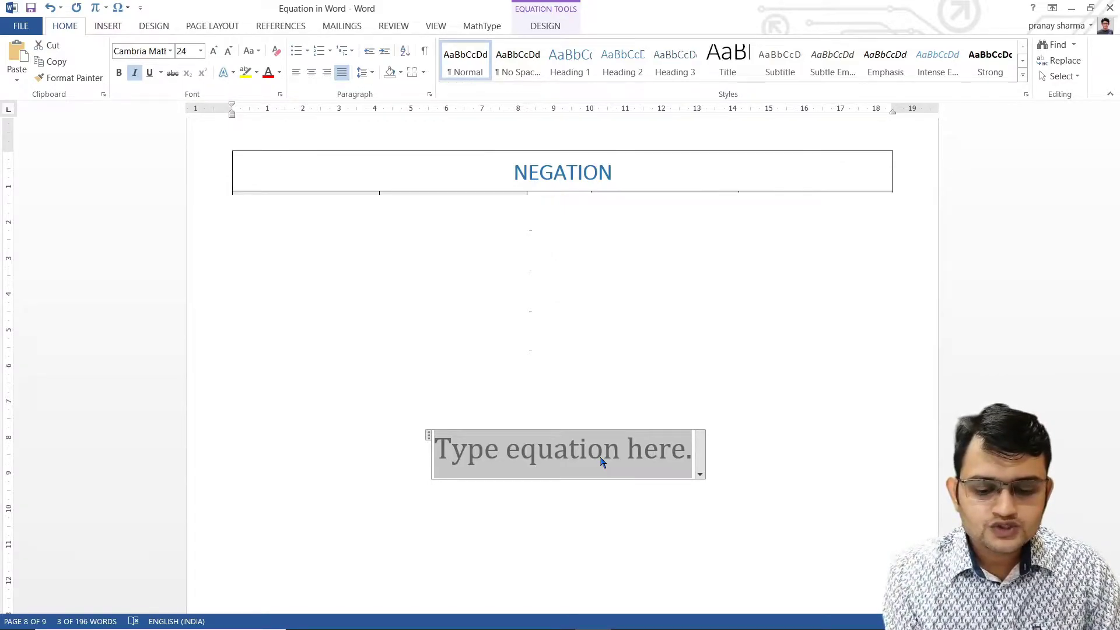
Type /=, /< and /> in the equation to produce ≠, ≮ and ≯, then try /<=.
type("/")
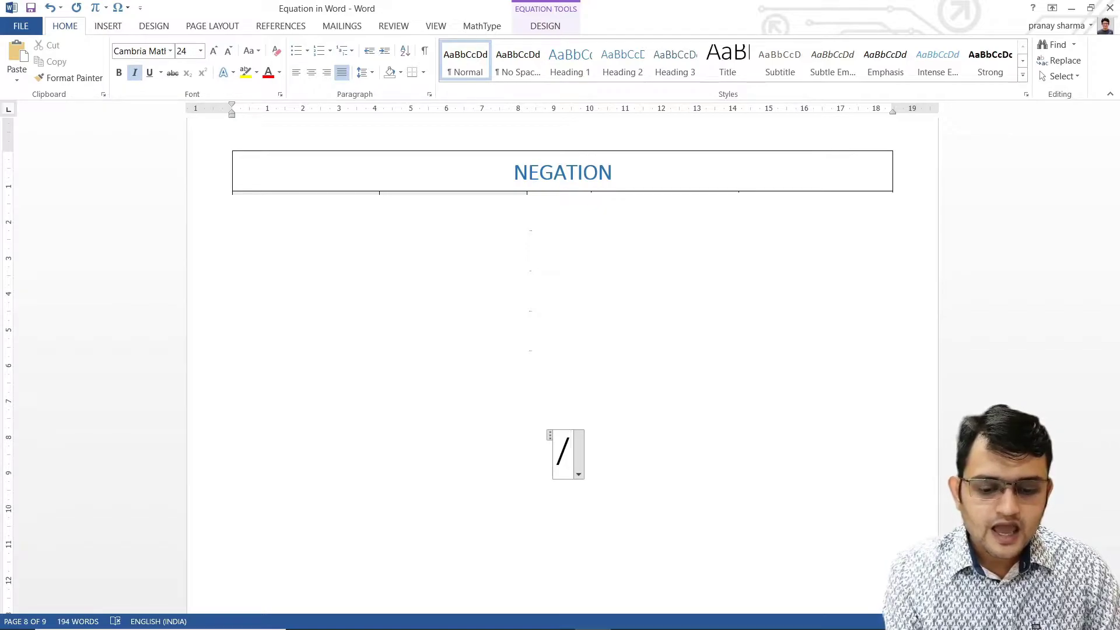
type("=")
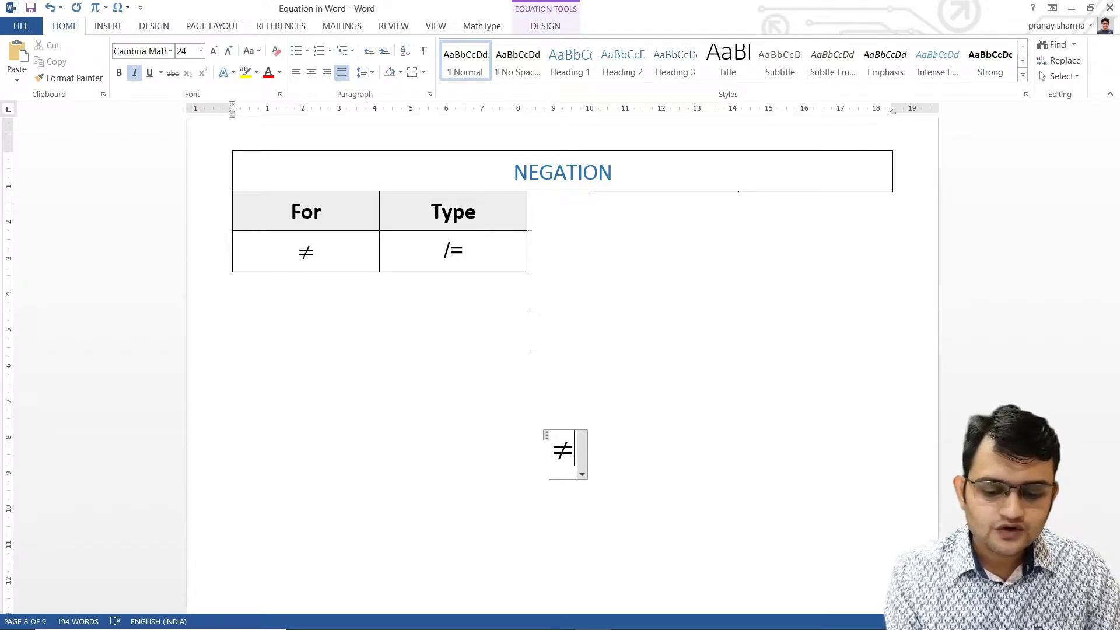
type("/<")
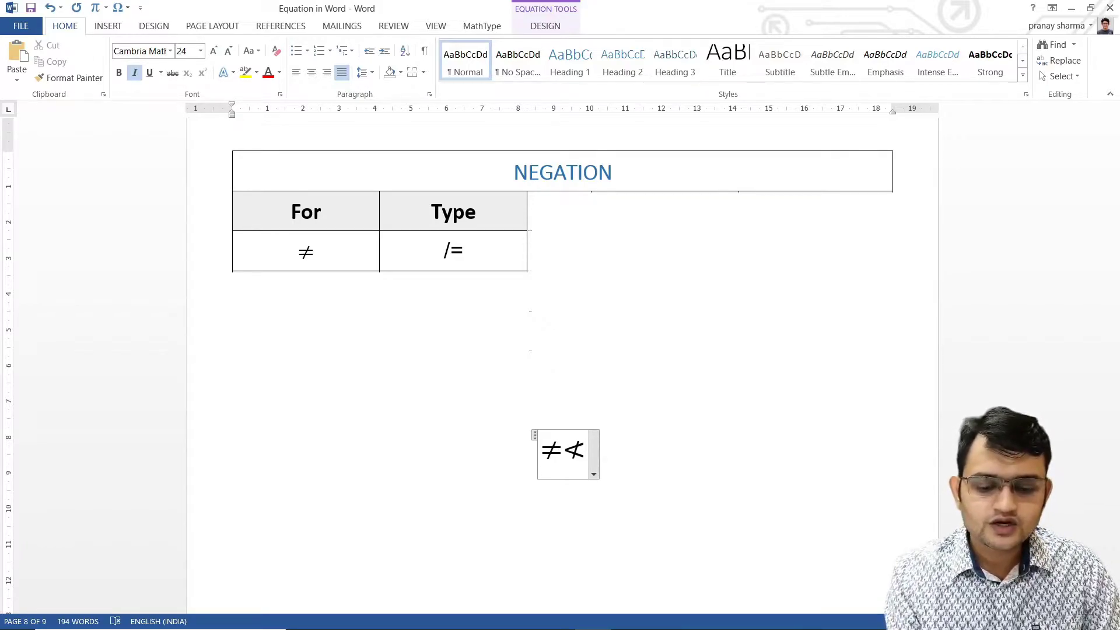
type("/")
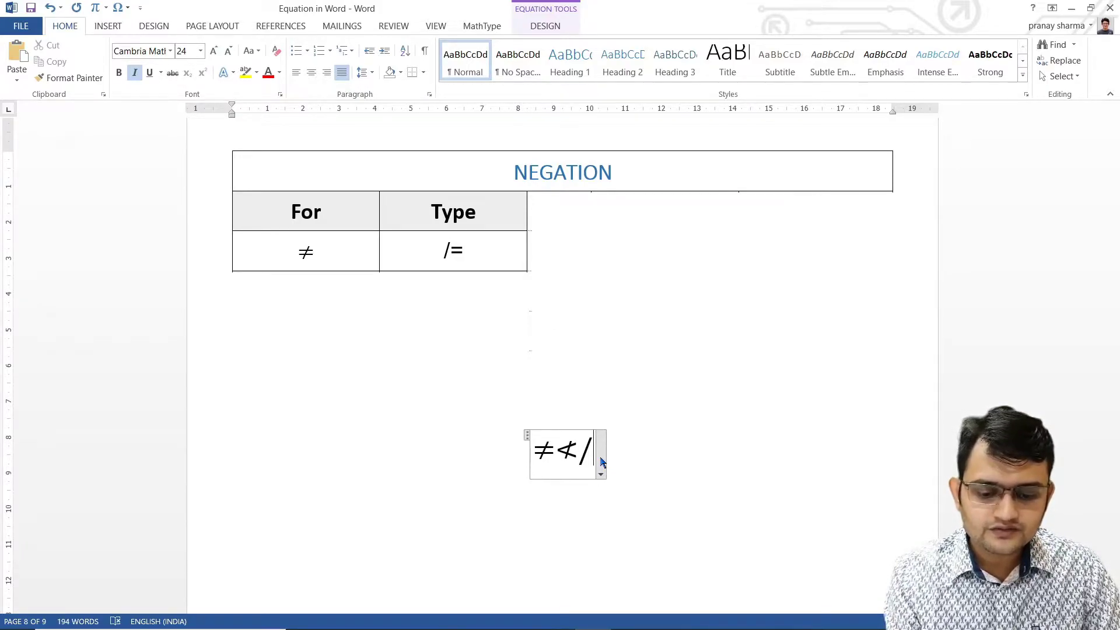
type(">")
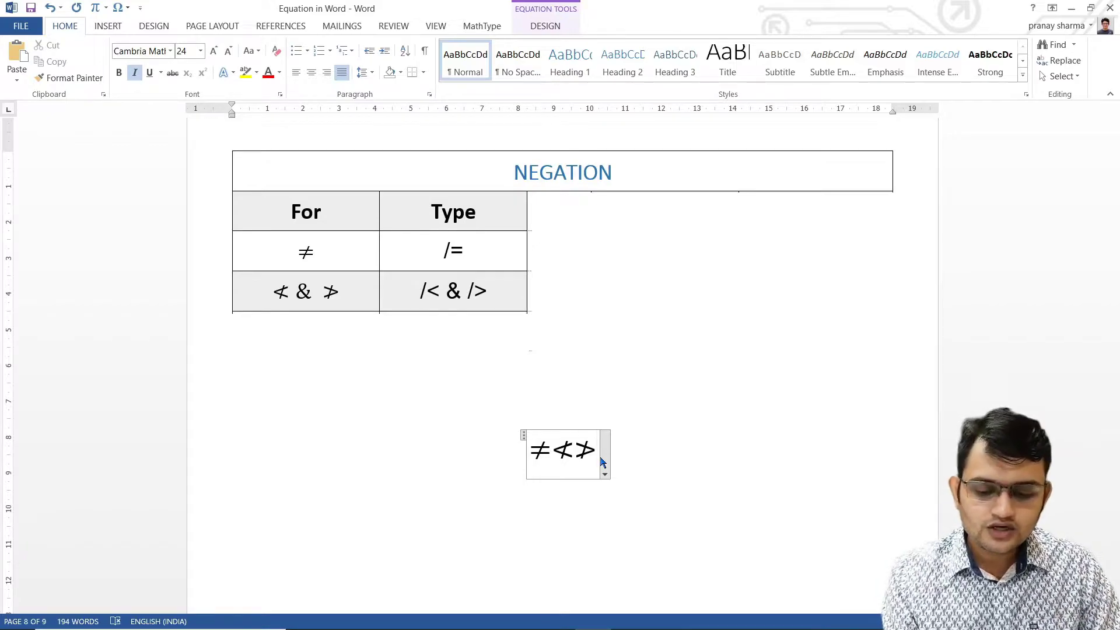
type("/<")
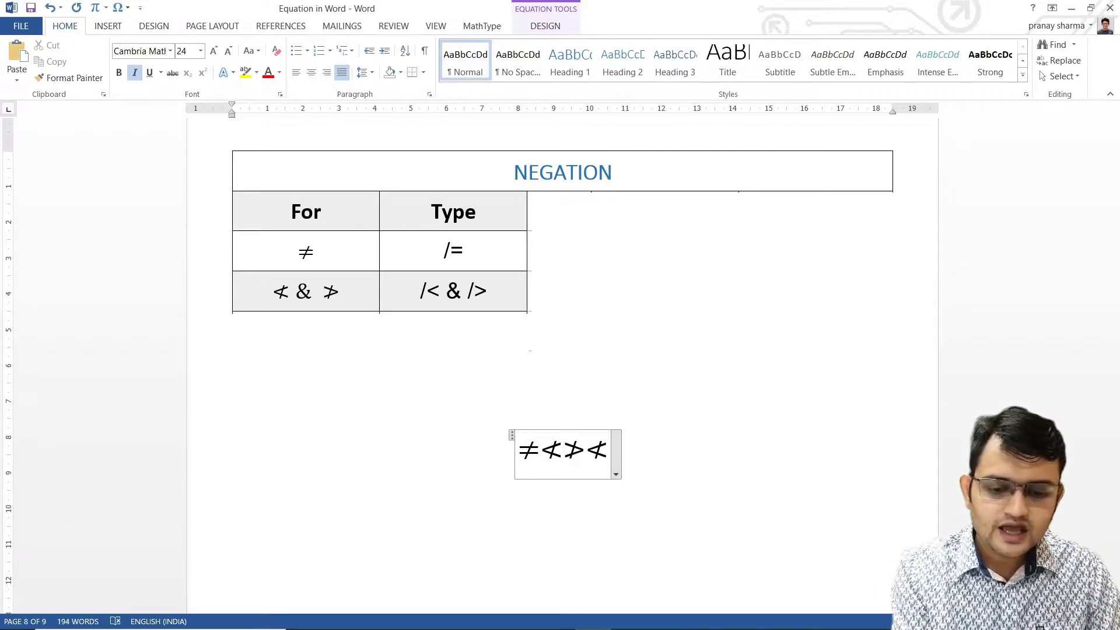
type("=")
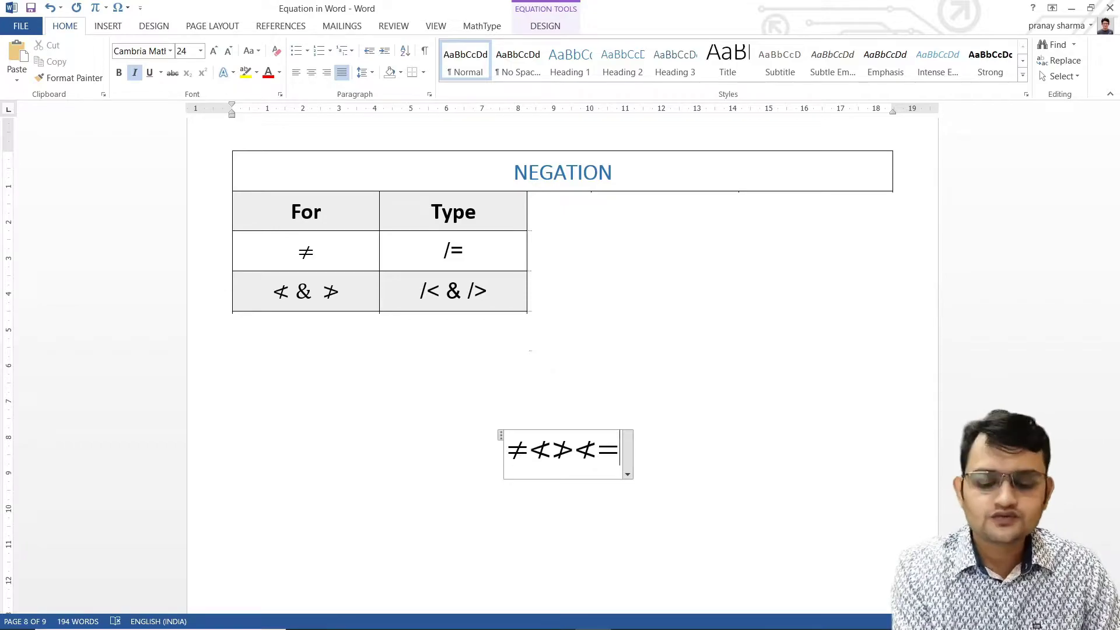
Show ≰, ≱ and ∉ via /\le, /\ge and /\in, then clear the equation.
key("BackSpace")
key("BackSpace")
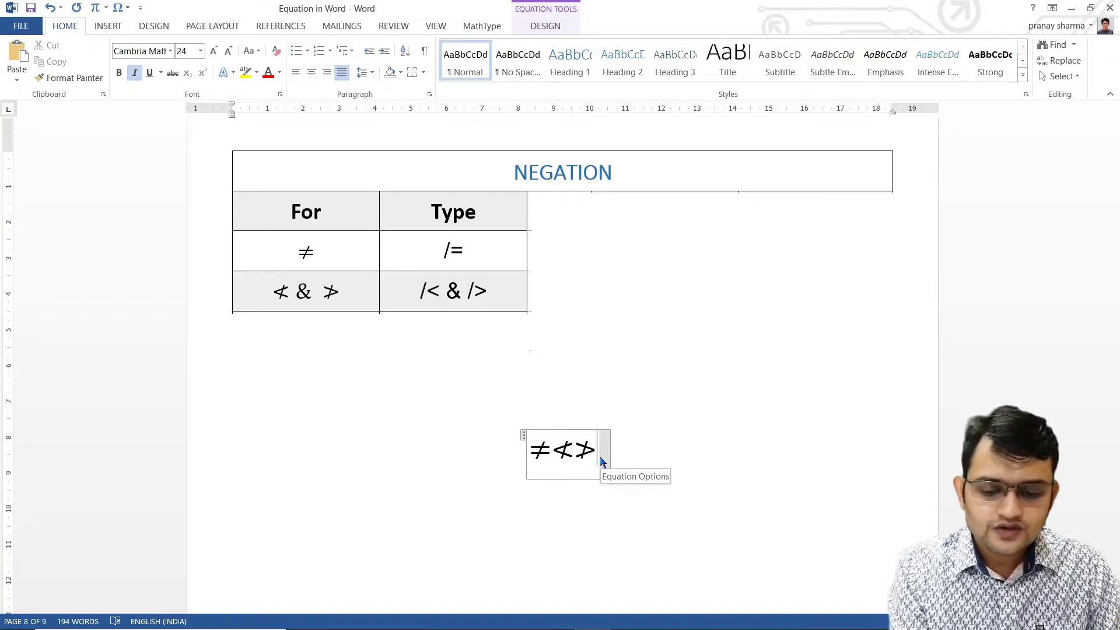
type("/")
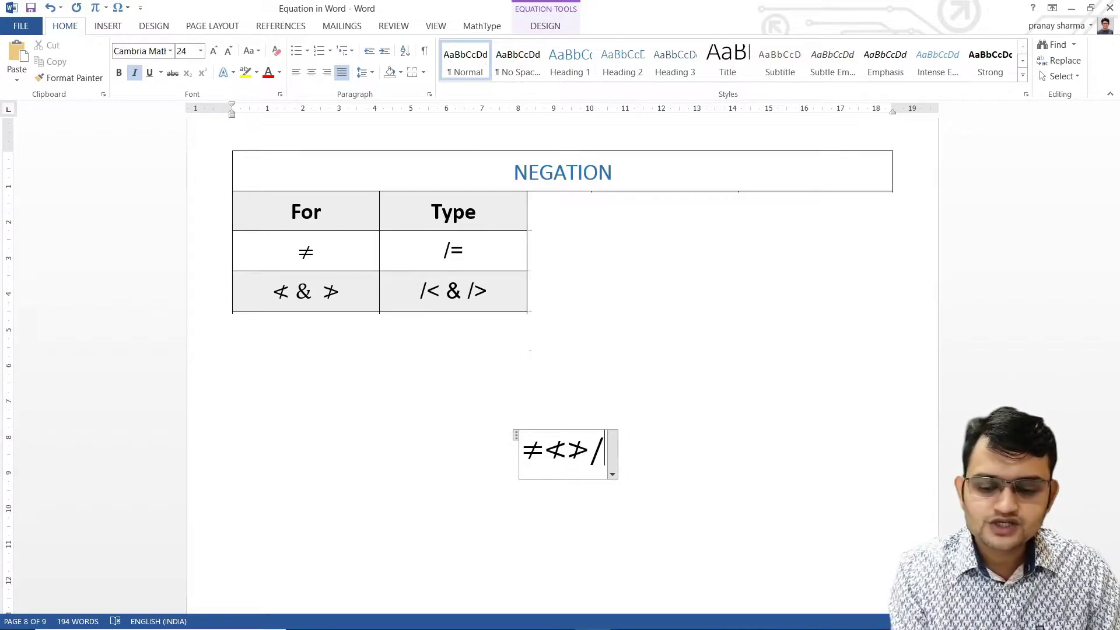
type("\\")
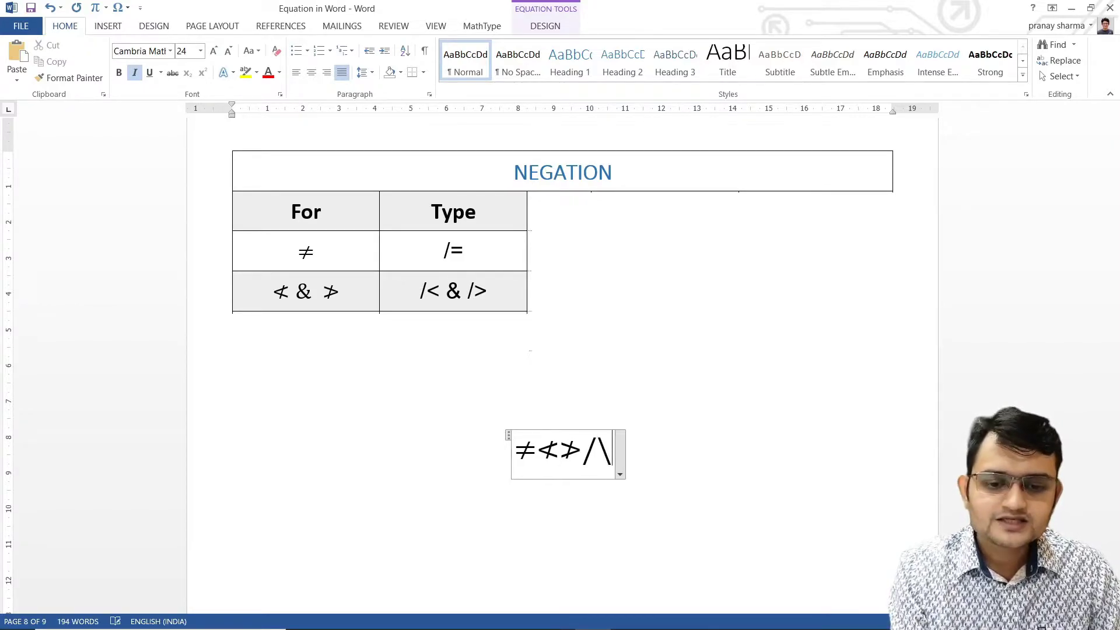
type("le")
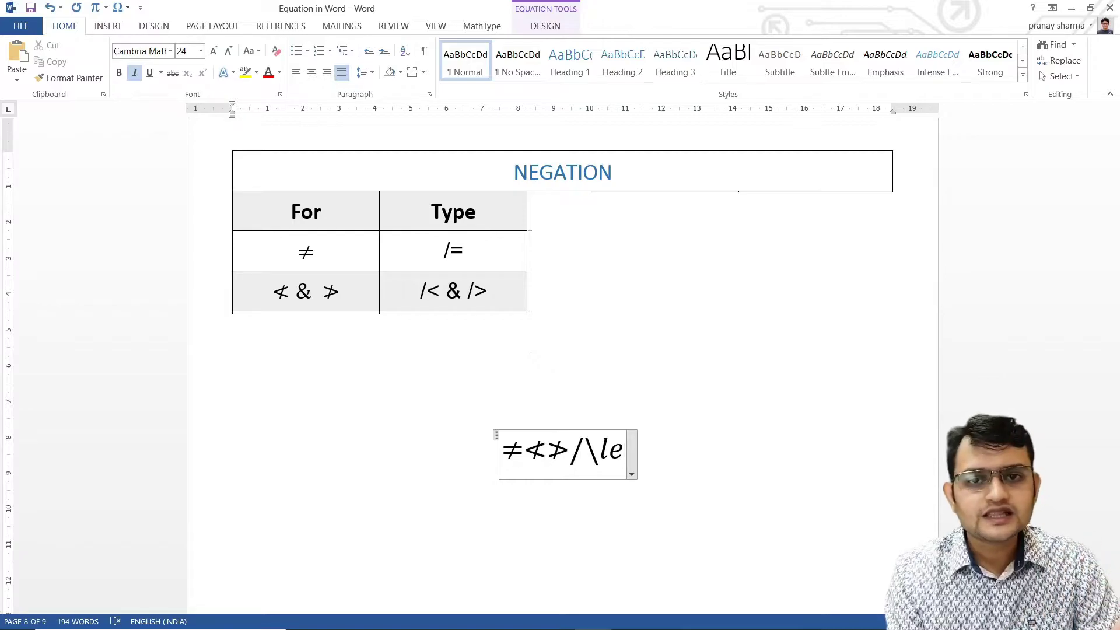
key("space")
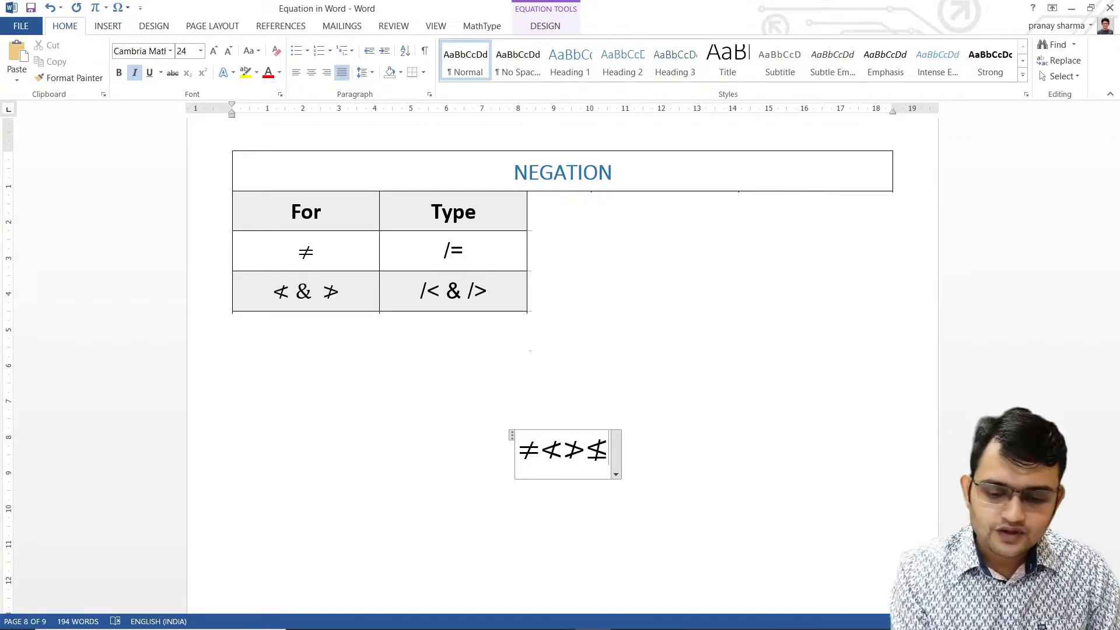
type("/\\")
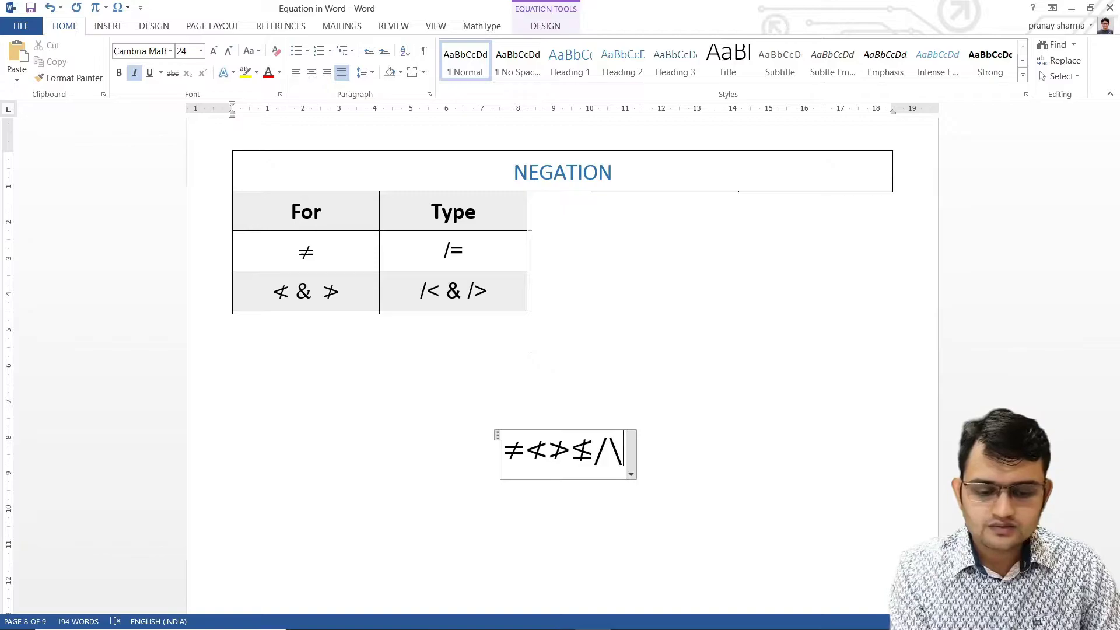
type("ge")
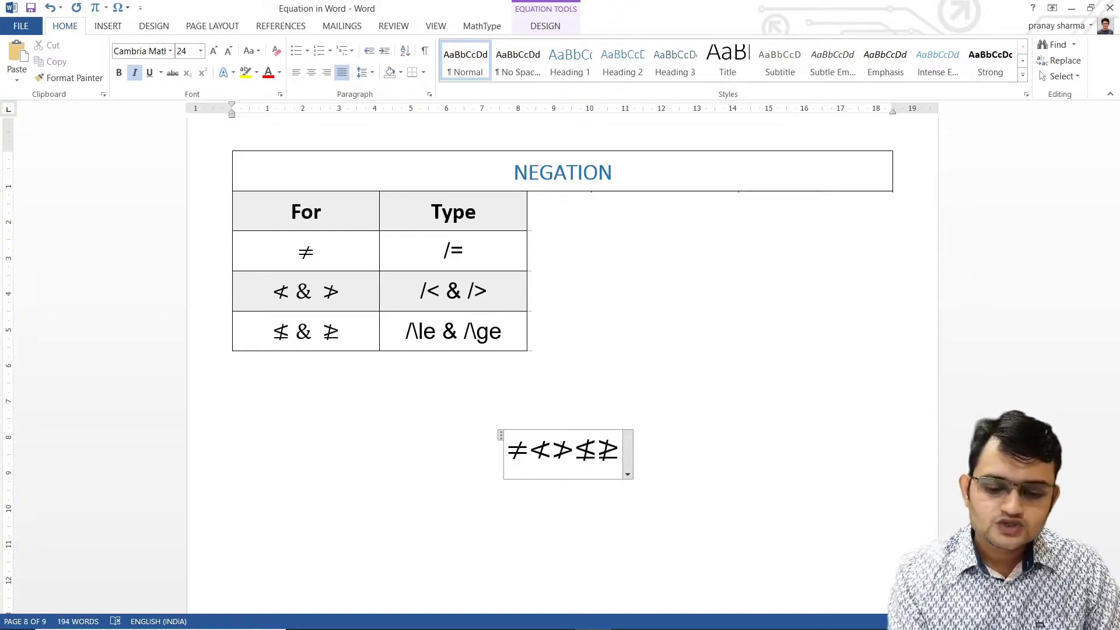
type("/\\")
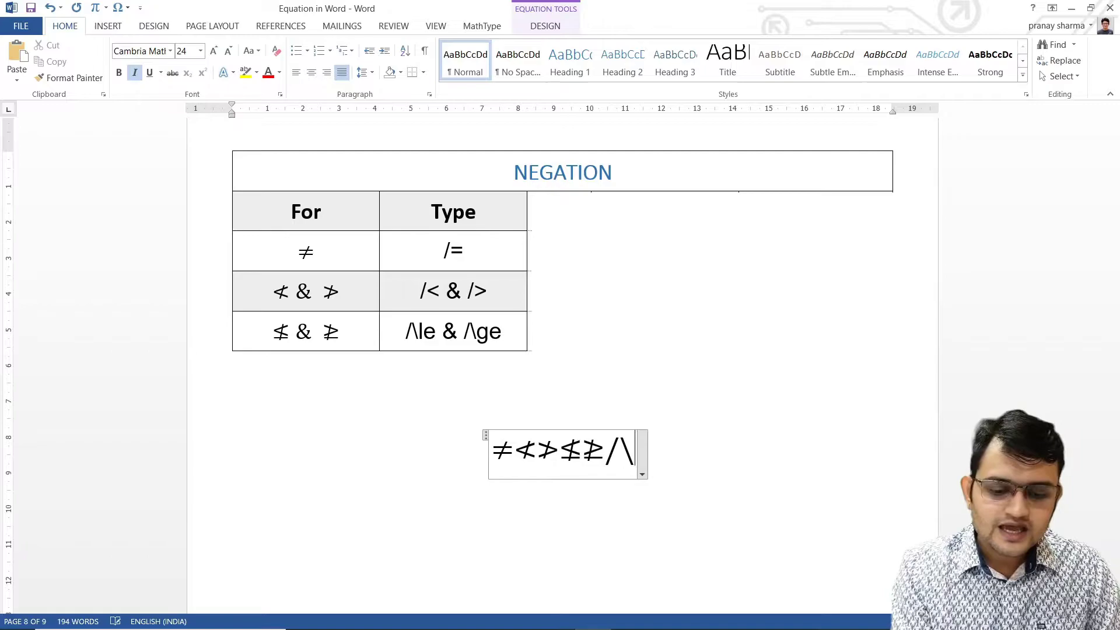
type("in")
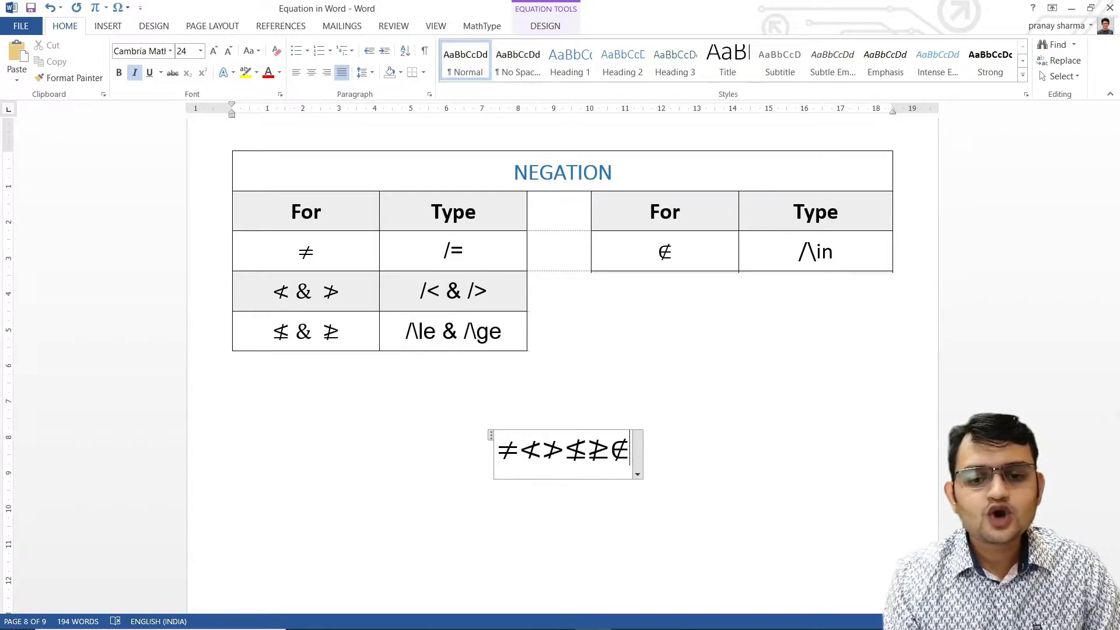
key("BackSpace")
key("BackSpace")
key("BackSpace")
key("BackSpace")
key("BackSpace")
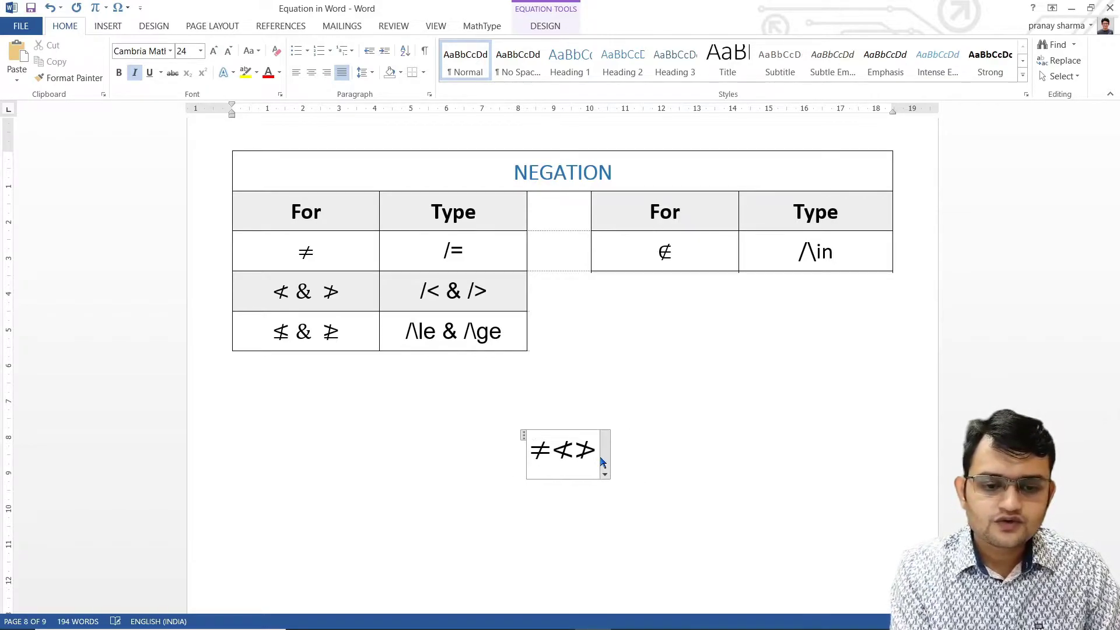
key("BackSpace")
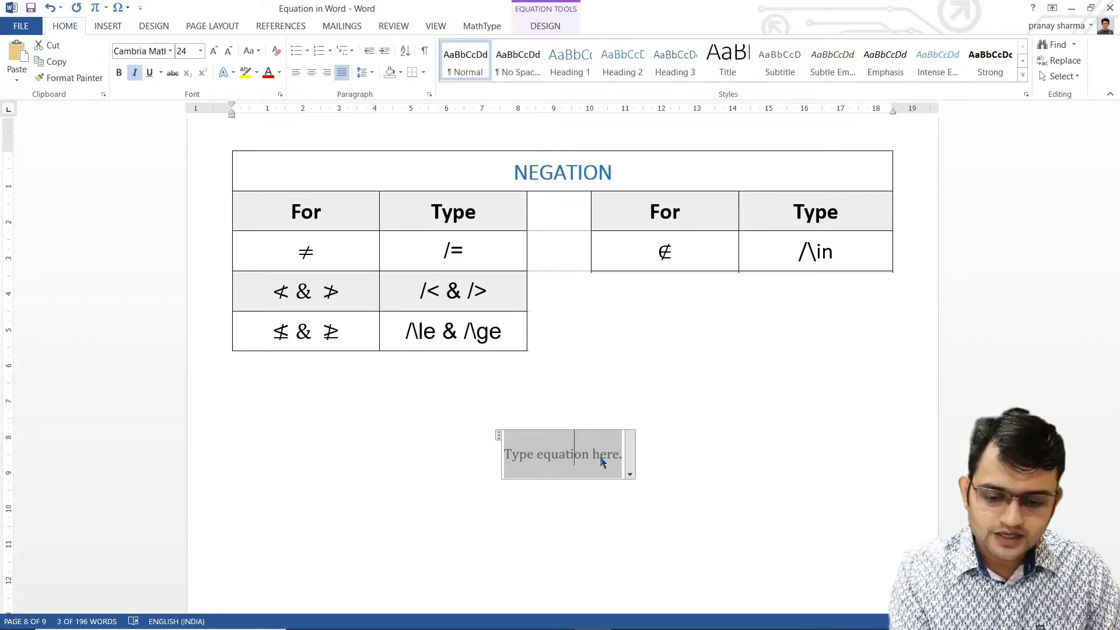
Type /~= and /\subset in the equation to produce ≇ and ⊄.
type("/")
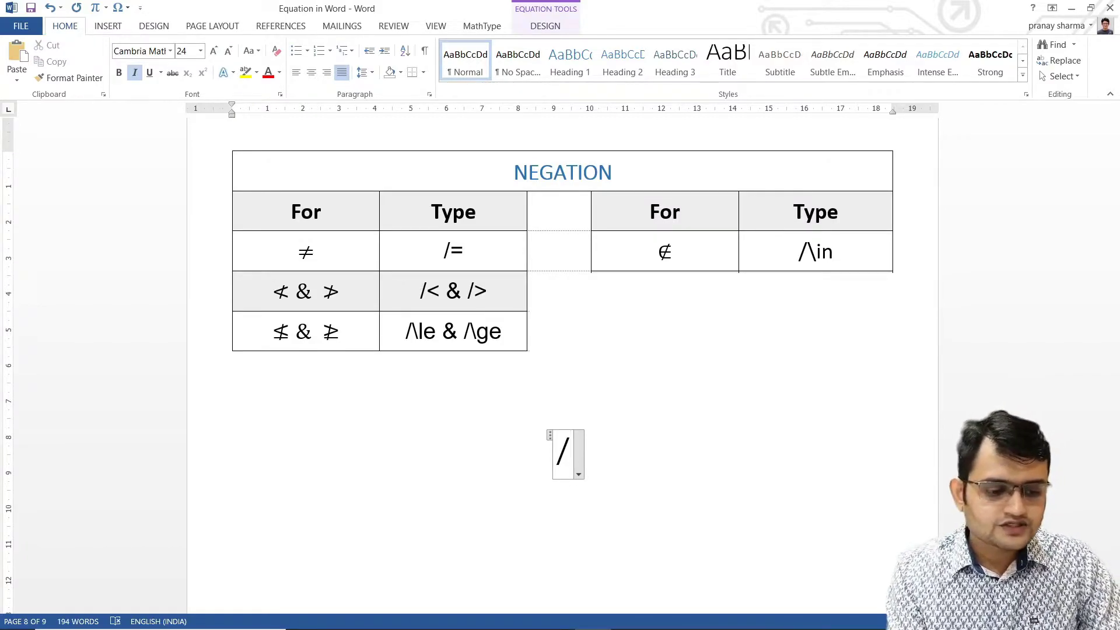
type("~")
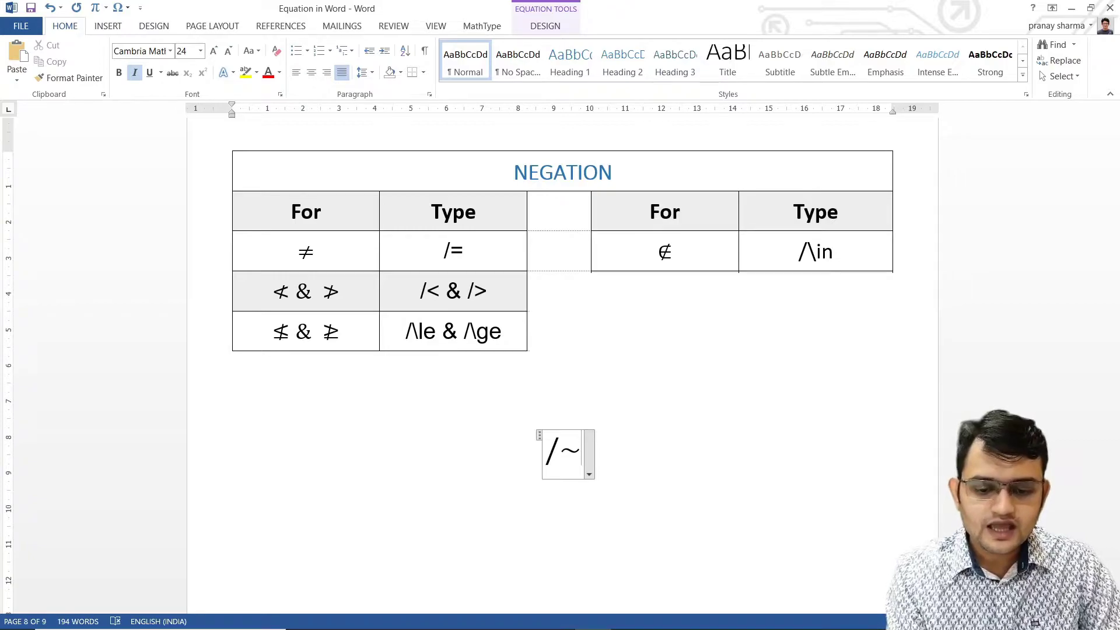
type("=")
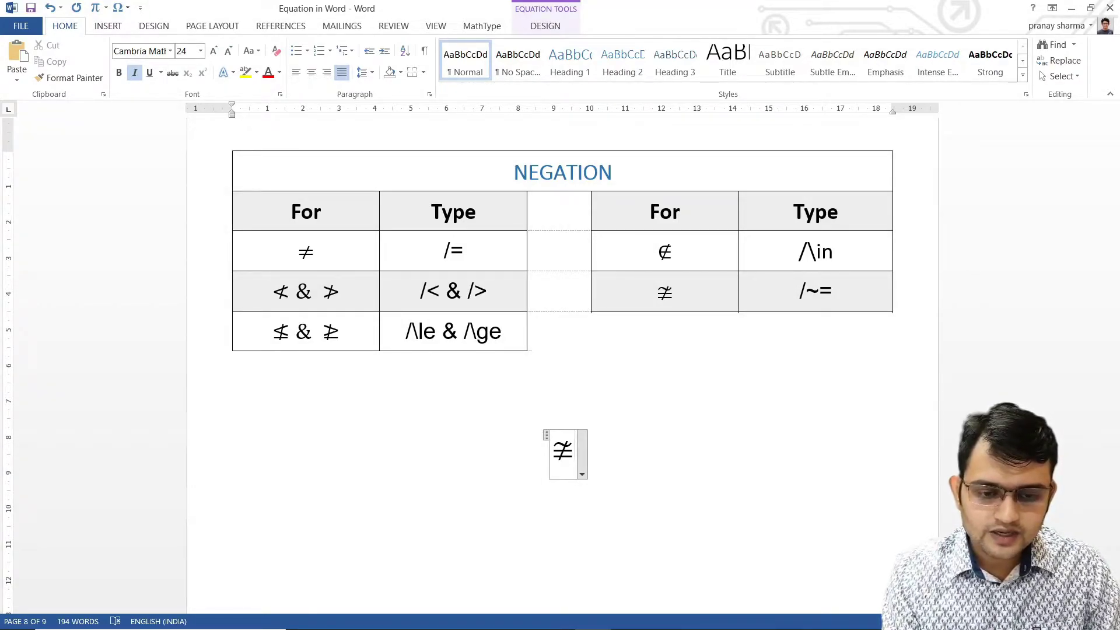
type("/\\")
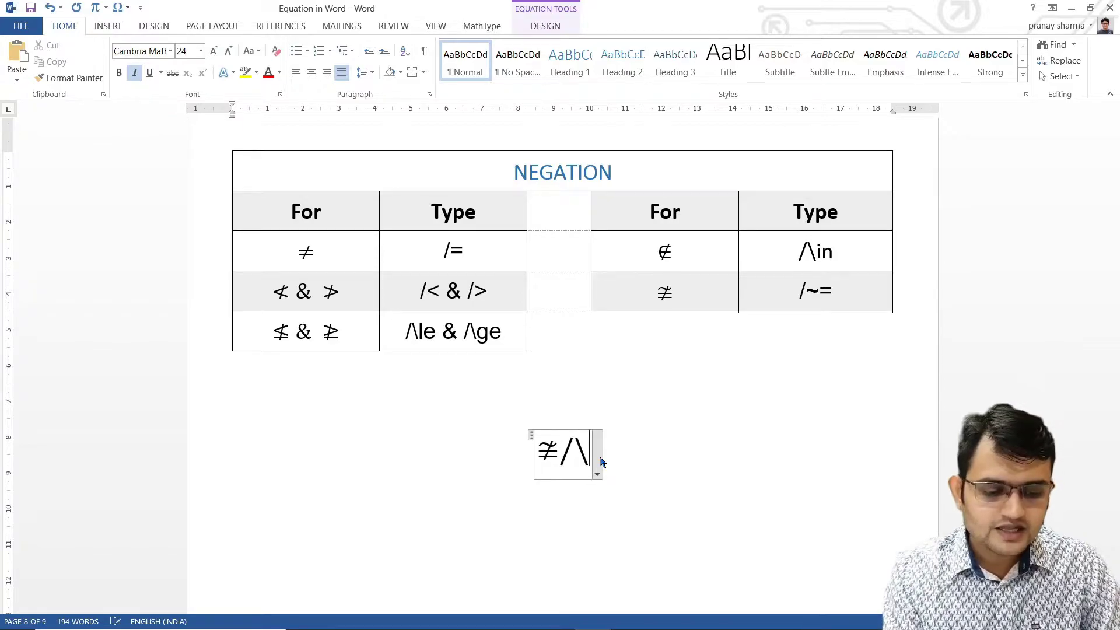
type("subset")
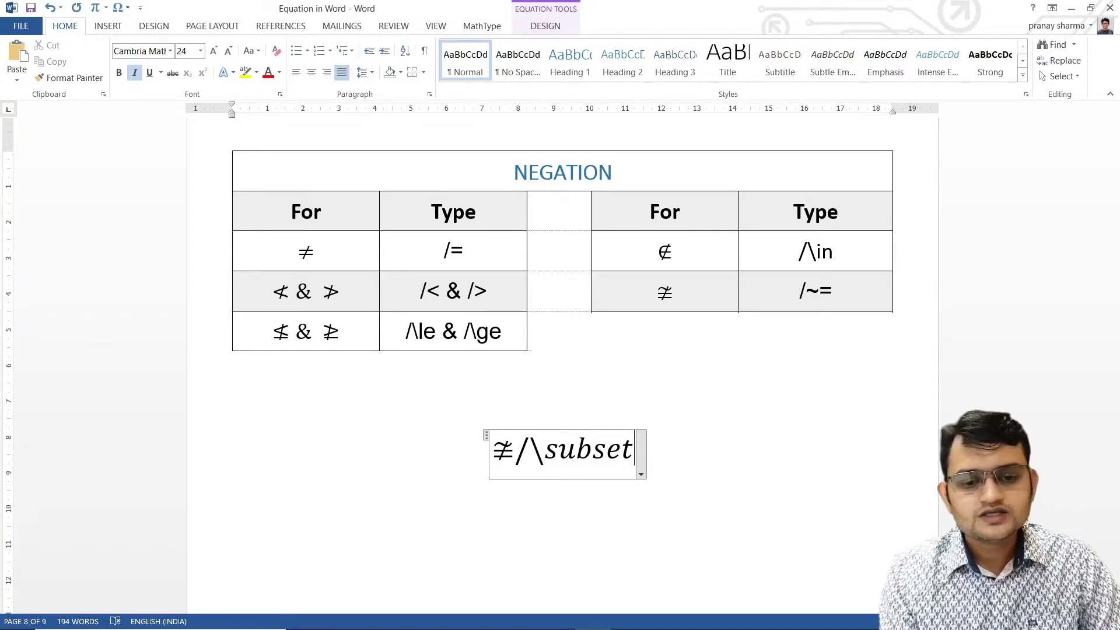
key("space")
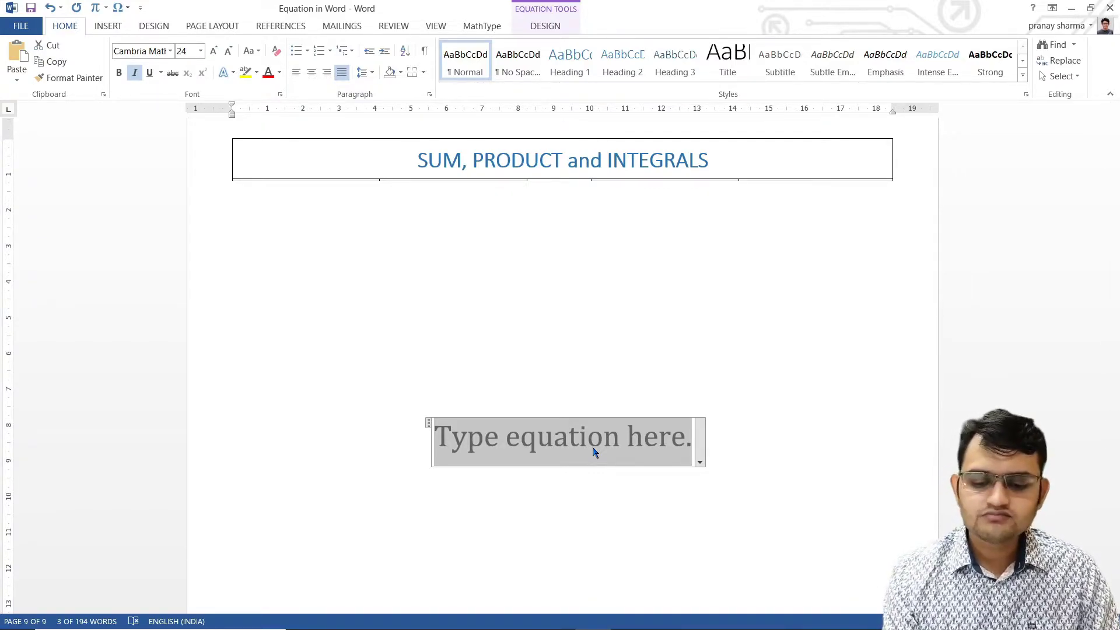
Convert \sum into a Σ symbol as a quick test, then remove it.
type("\\")
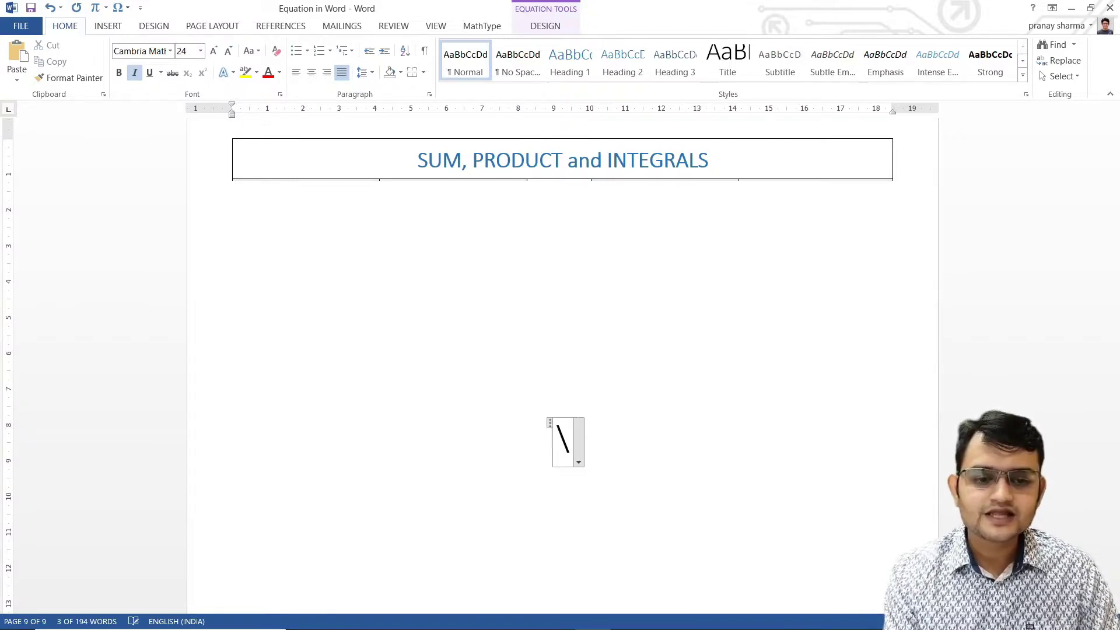
type("sum")
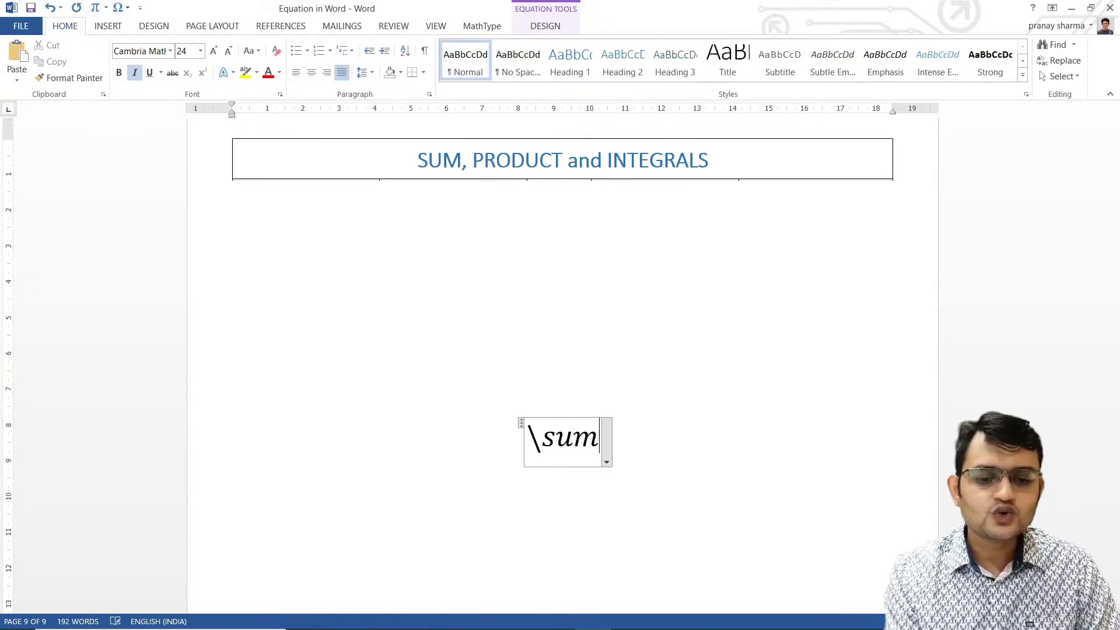
key("space")
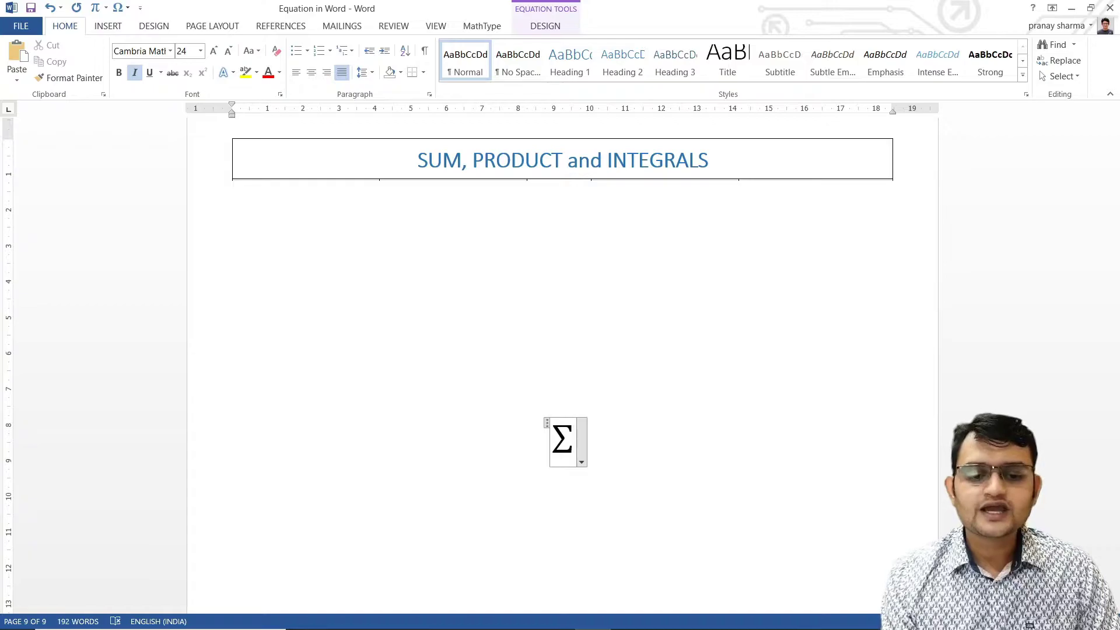
type("x")
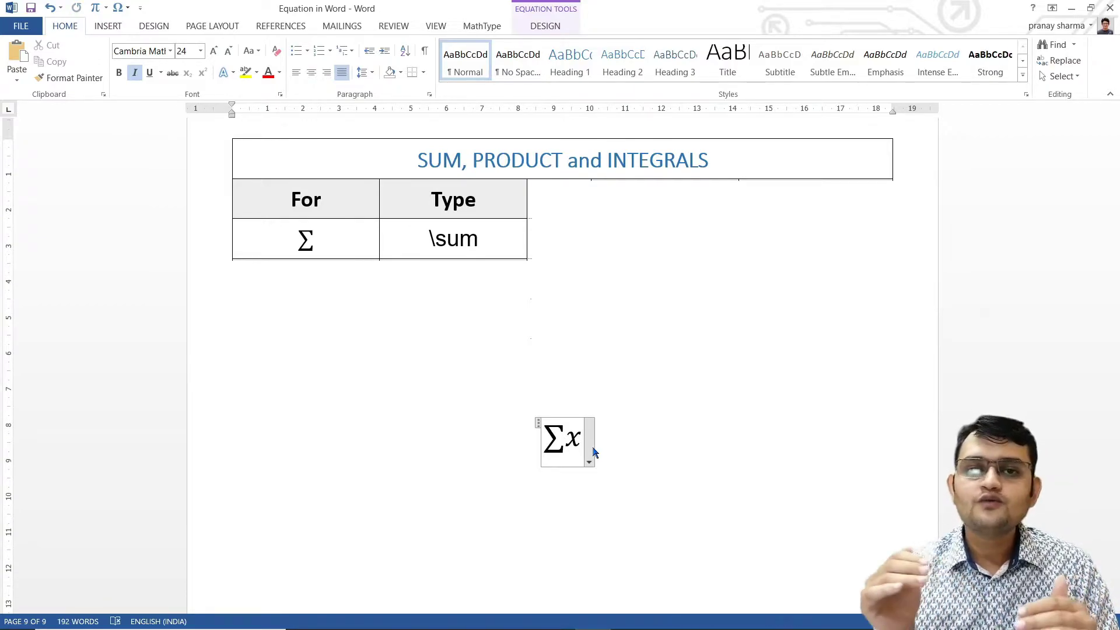
key("BackSpace")
key("BackSpace")
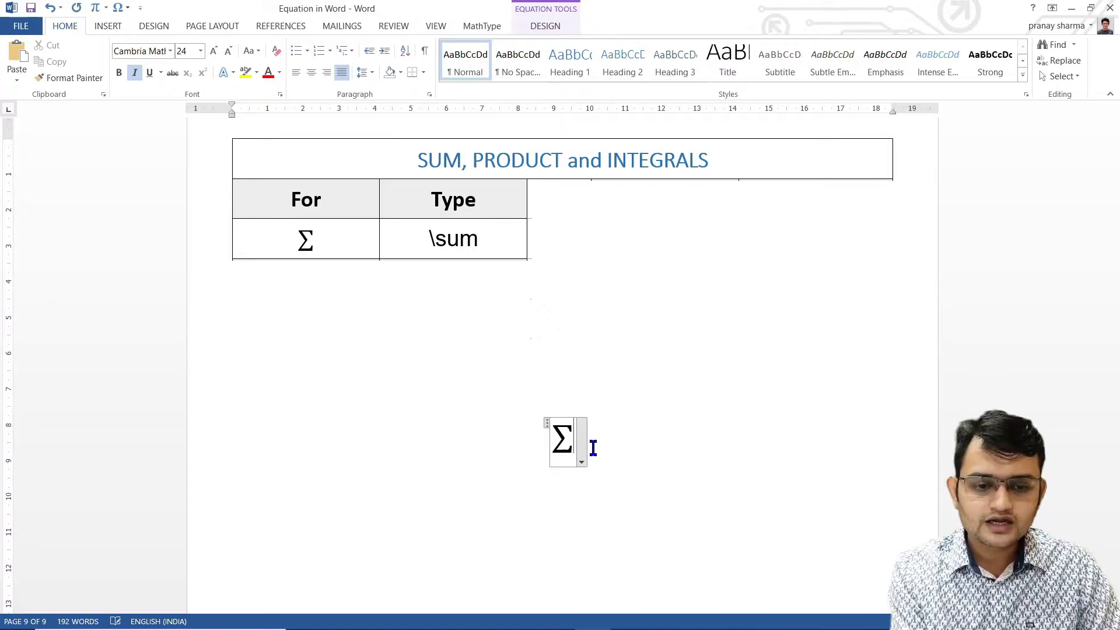
Build a sum from i=1 to N of x_i using \sum_(i = 1)^N.
type("\\sum")
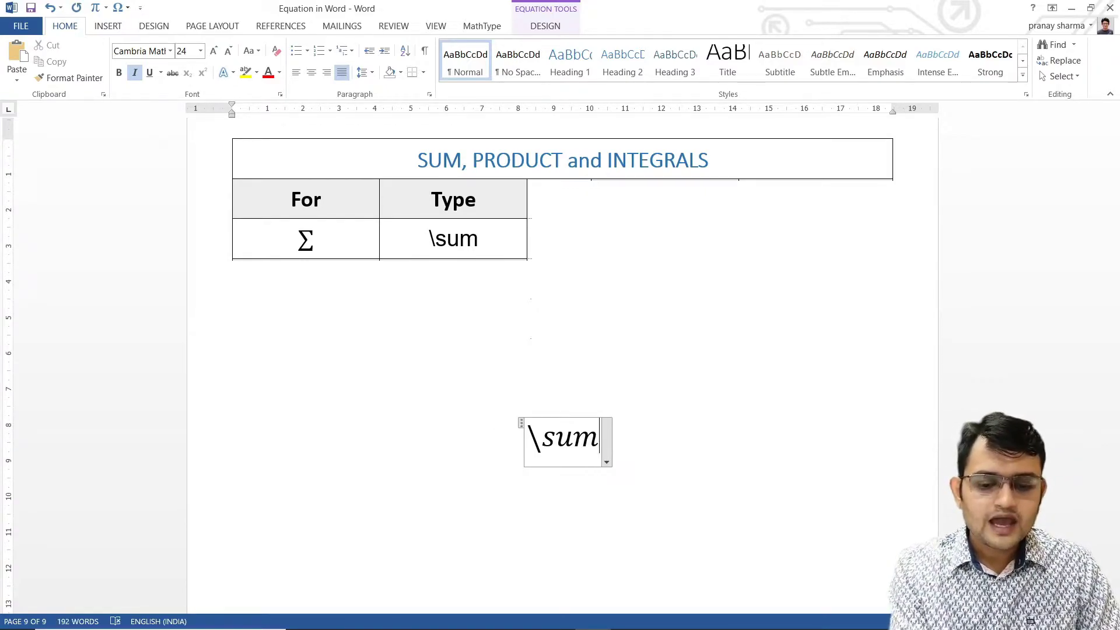
key("space")
type("_")
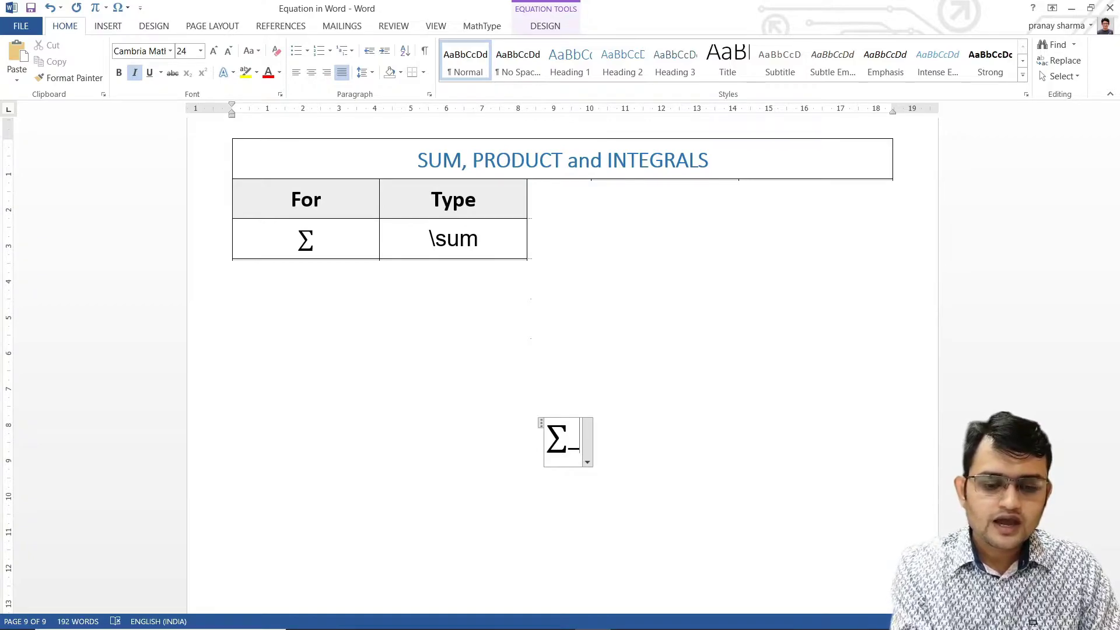
type("(")
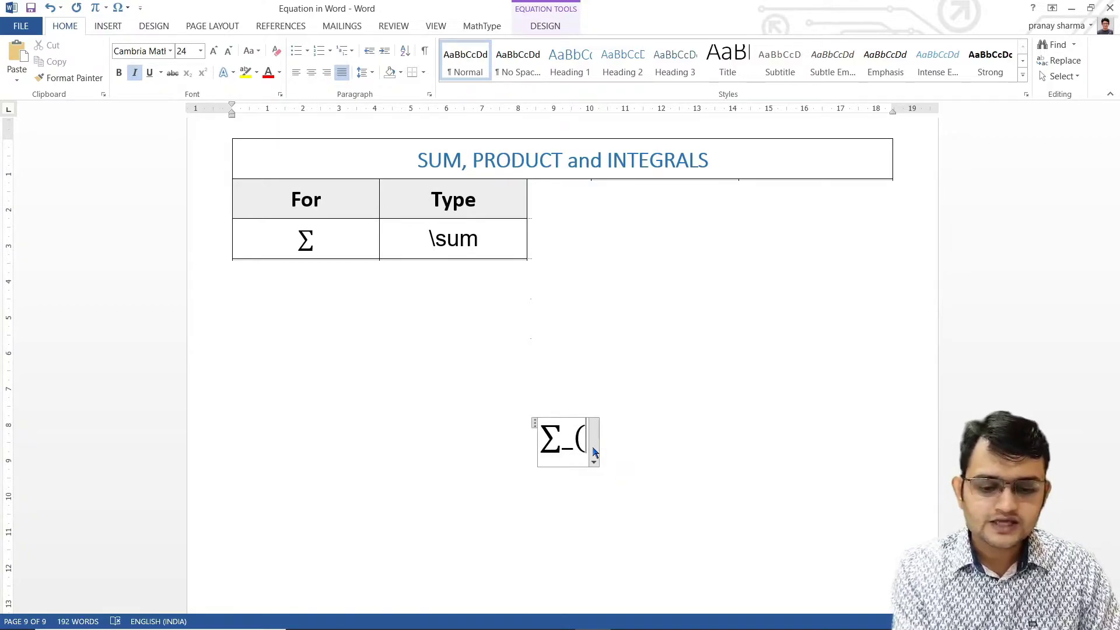
type("i = 1")
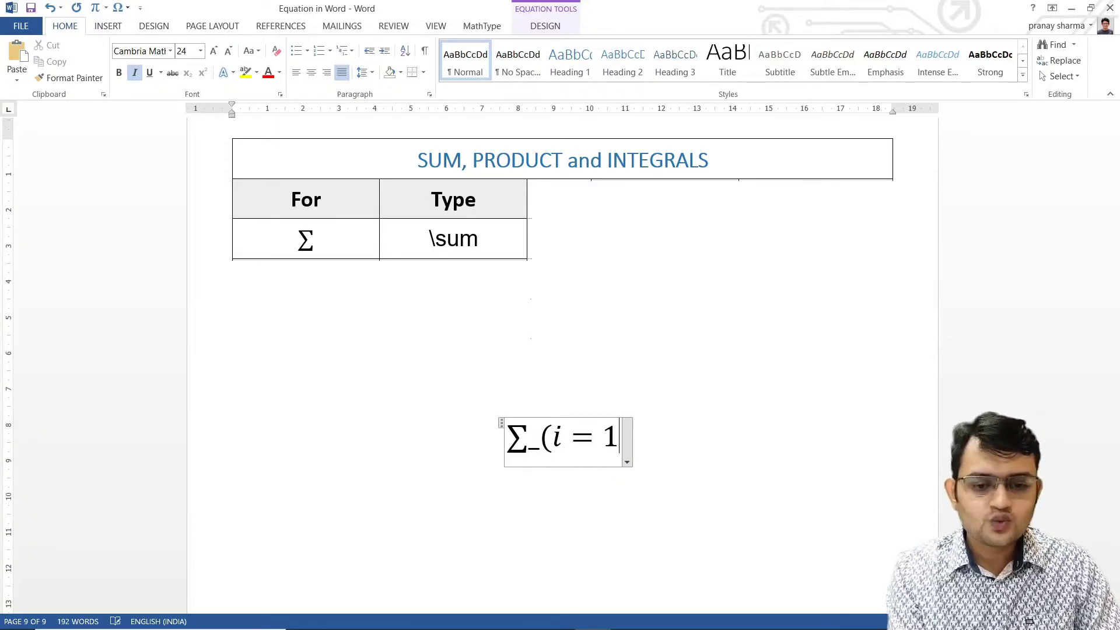
type(")")
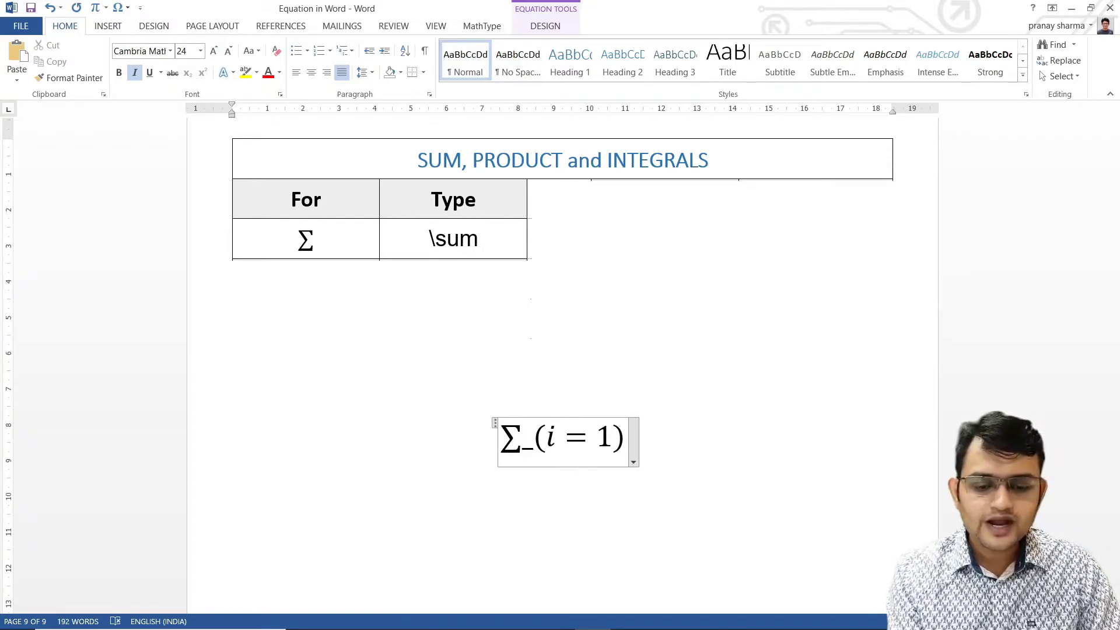
type("^")
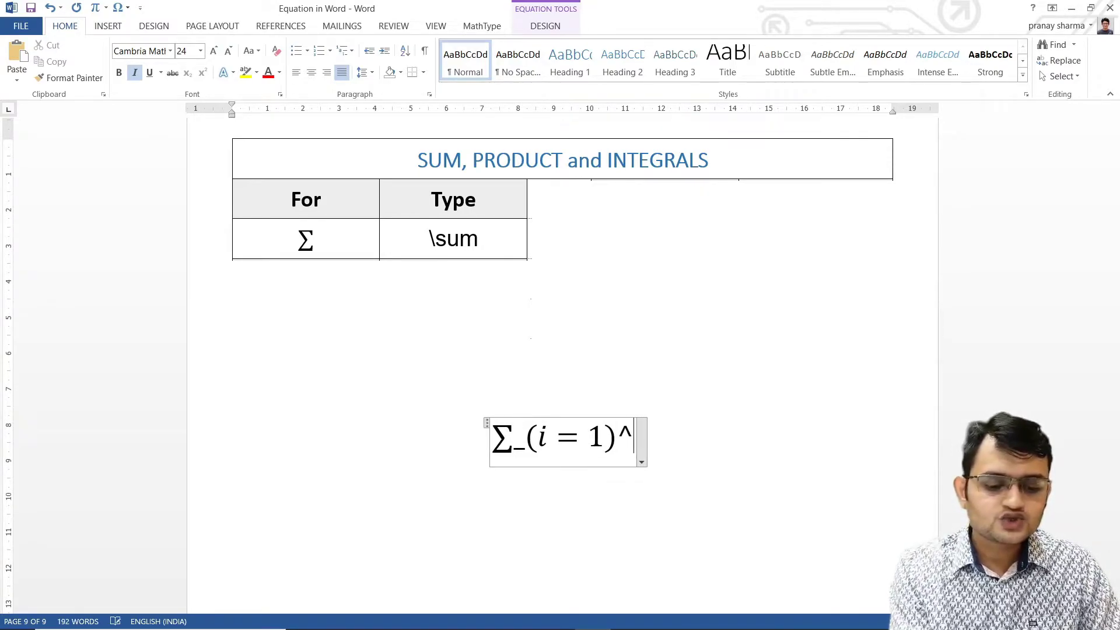
type("N")
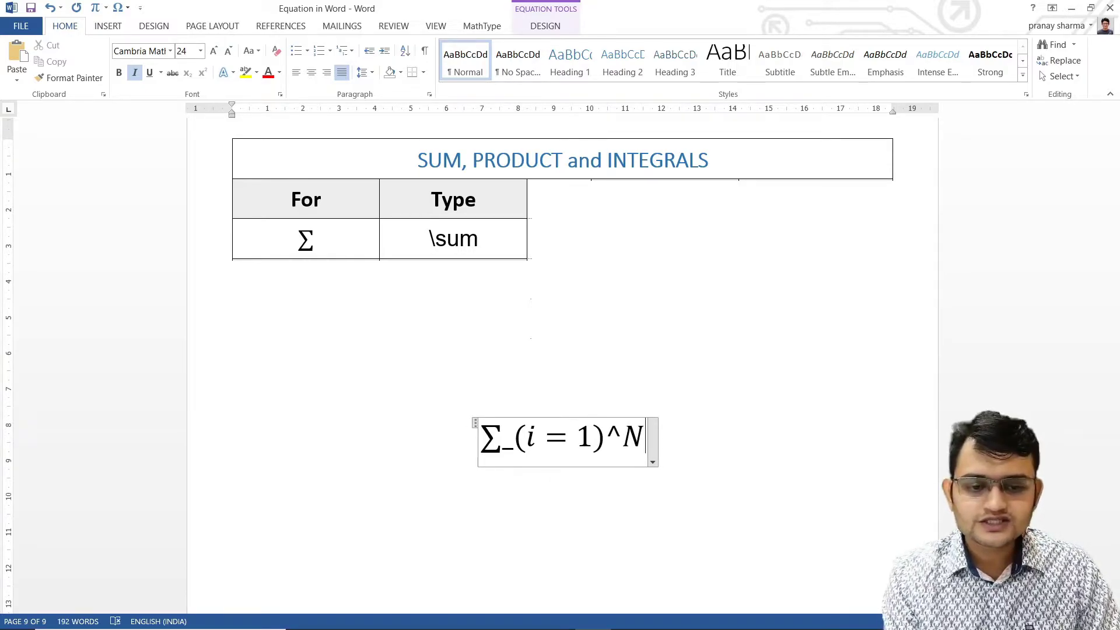
key("space")
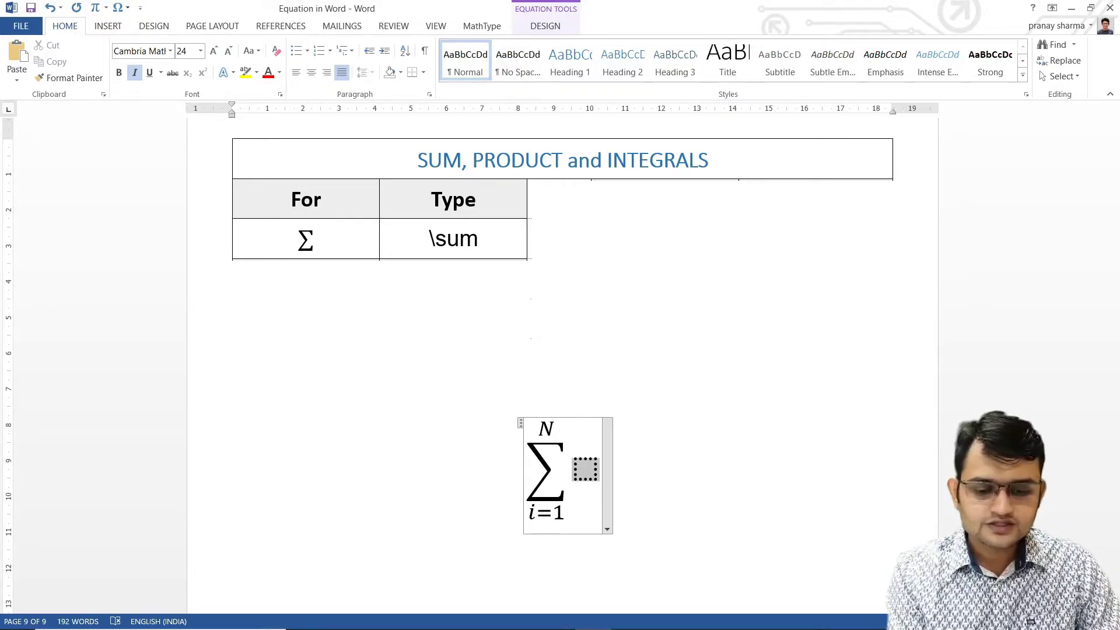
type("x_")
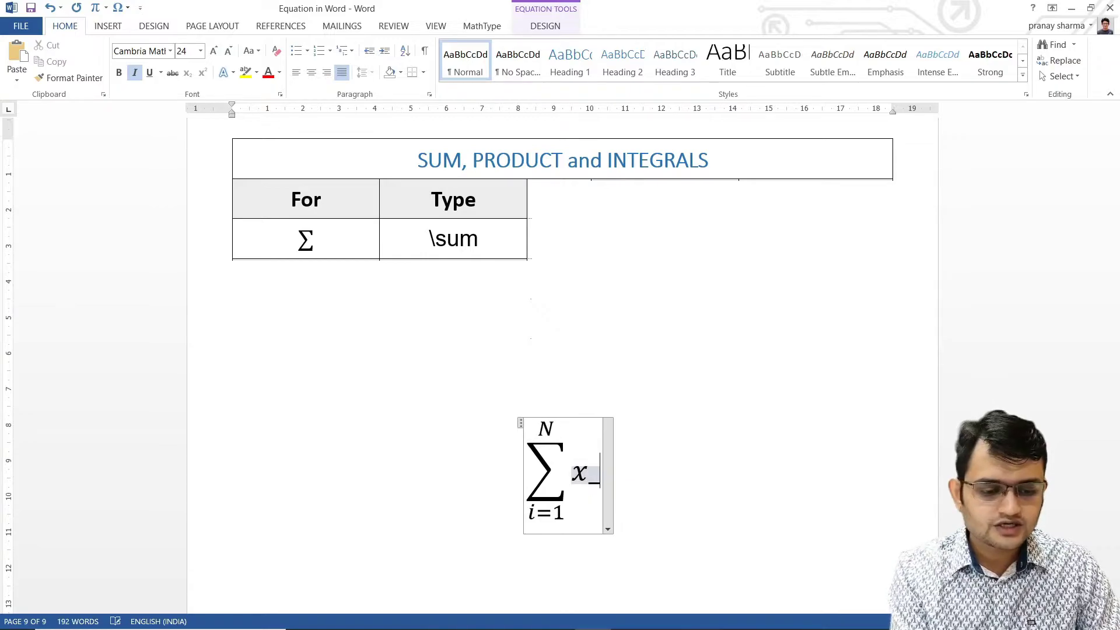
type("i")
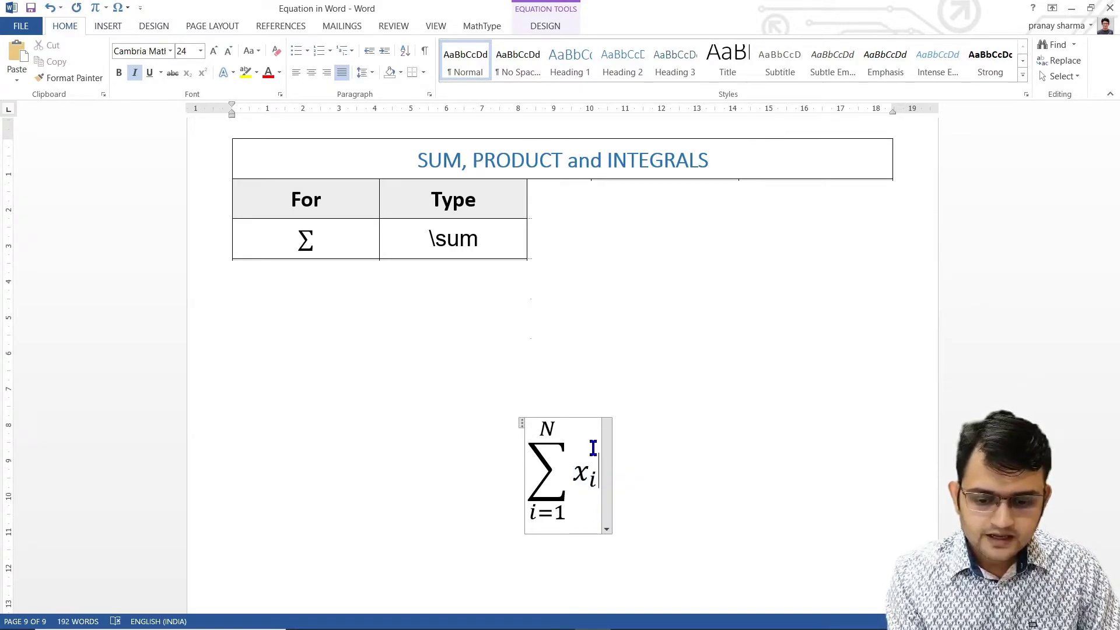
Add a second, empty Σ operator after the first sum.
type("\\sum")
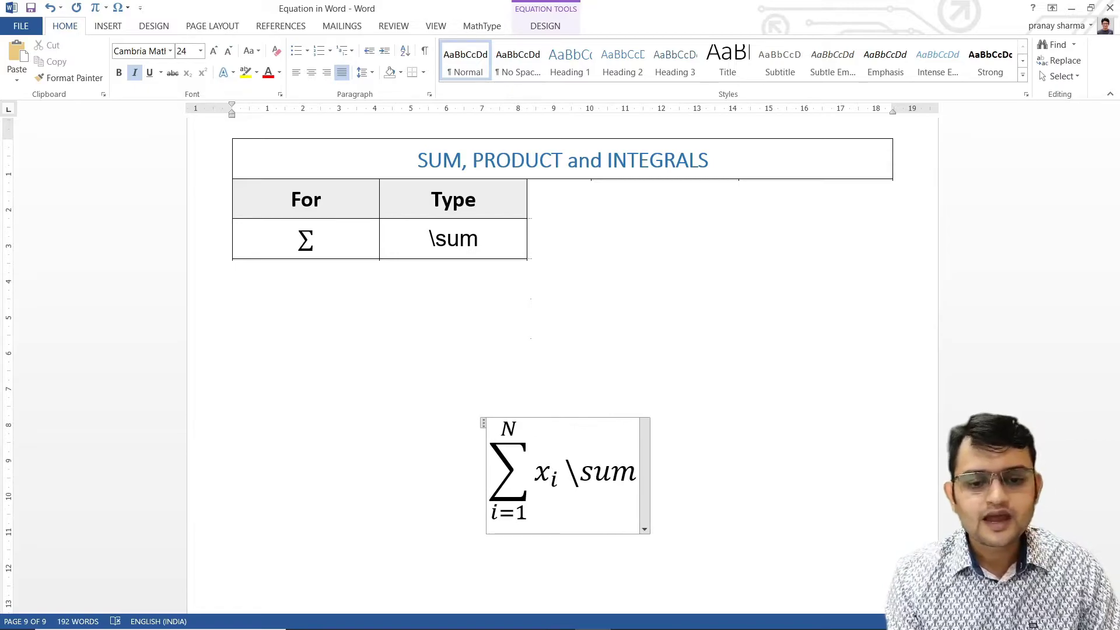
key("space")
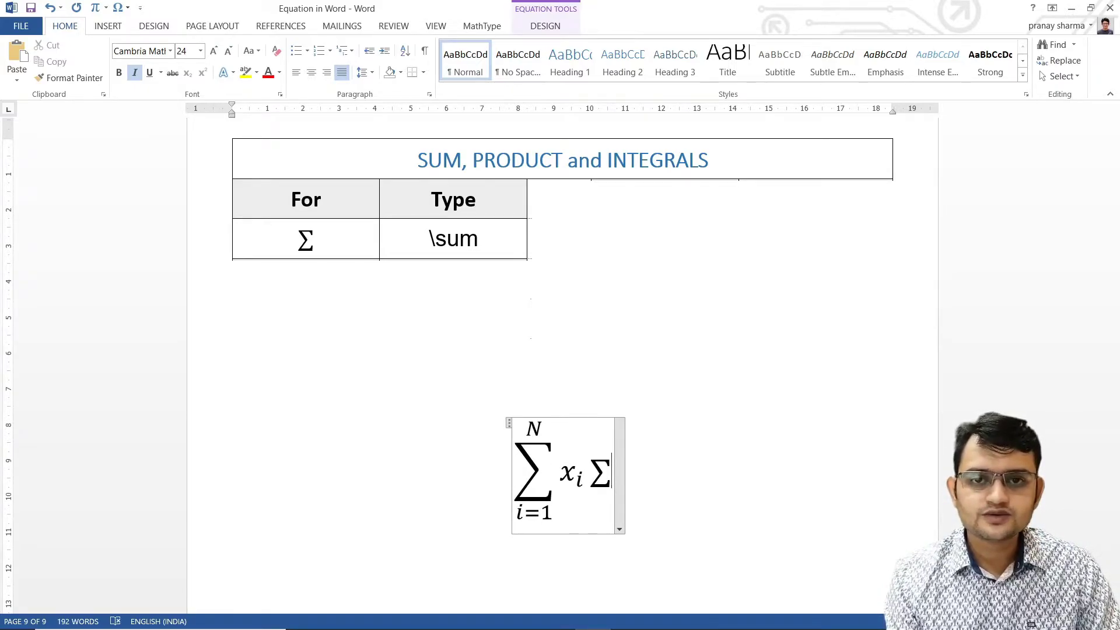
key("space")
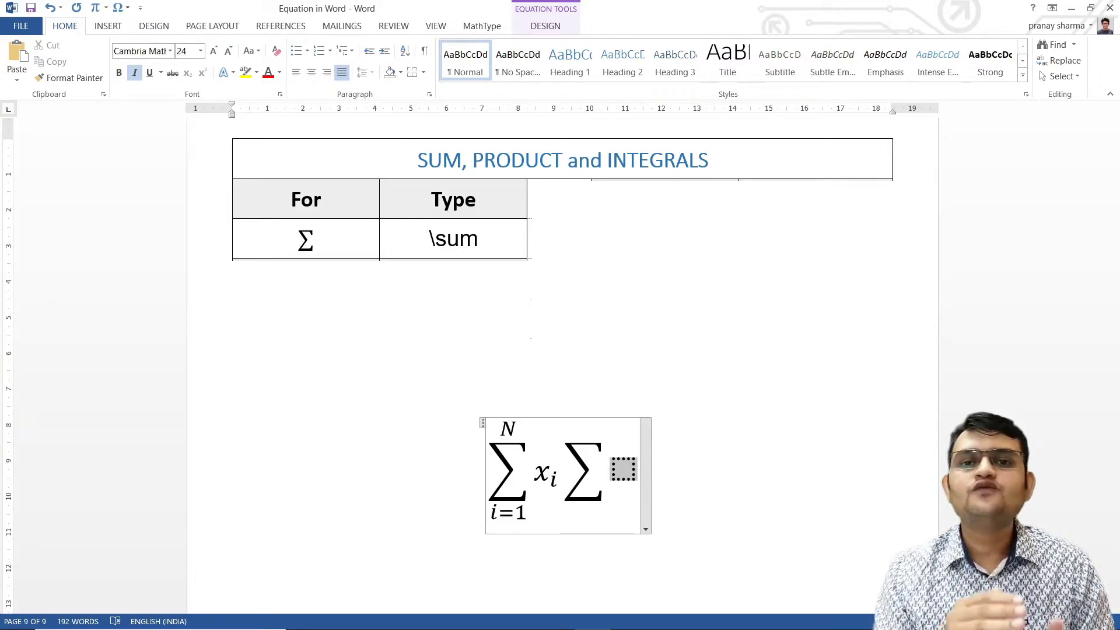
Replace the sum with a new \sum_X demo equation, then delete it.
key("BackSpace")
key("BackSpace")
key("BackSpace")
key("BackSpace")
key("BackSpace")
key("BackSpace")
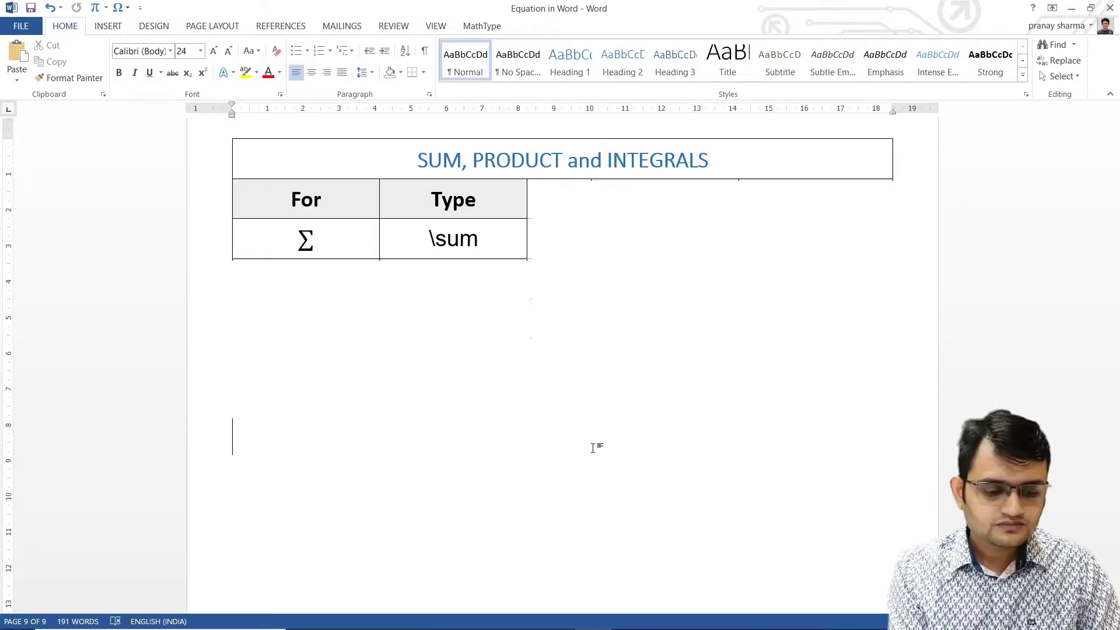
key("alt+equal")
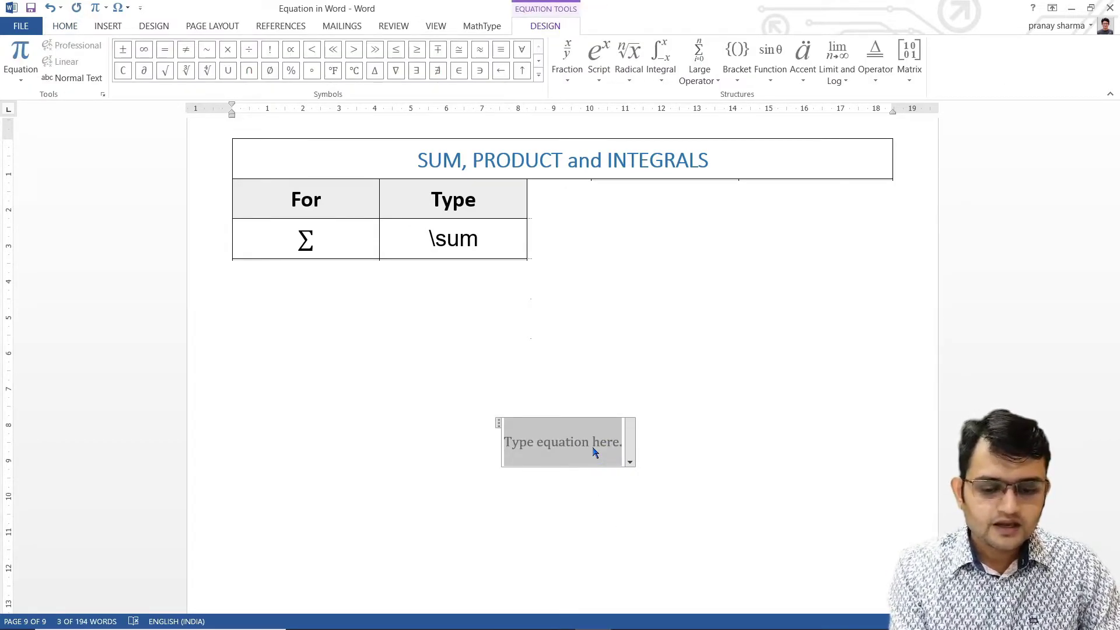
type("\\su")
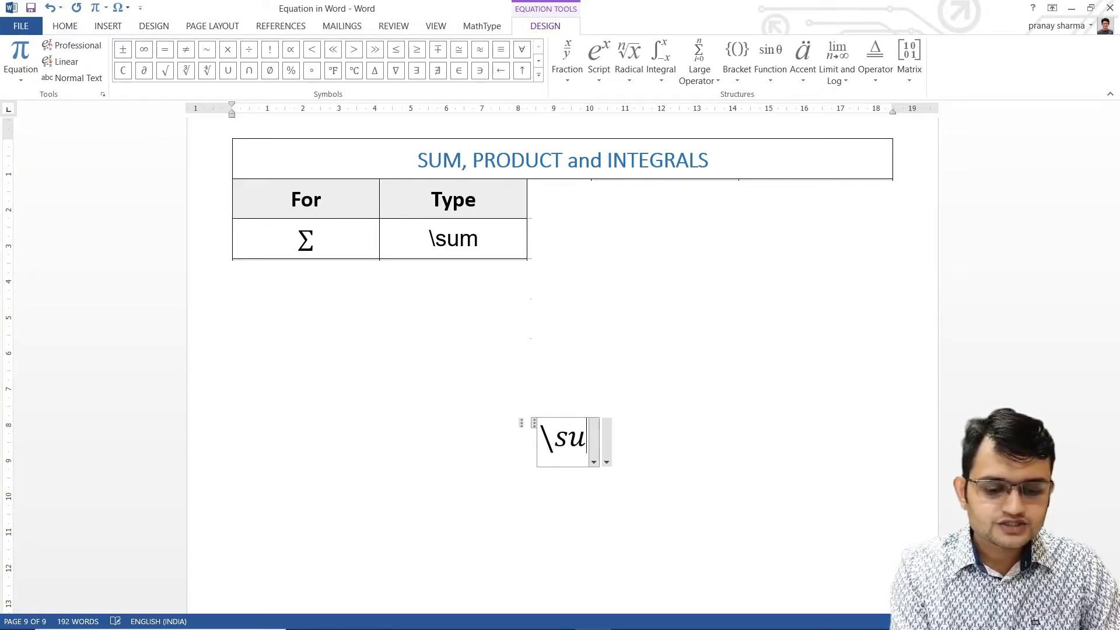
type("m_X")
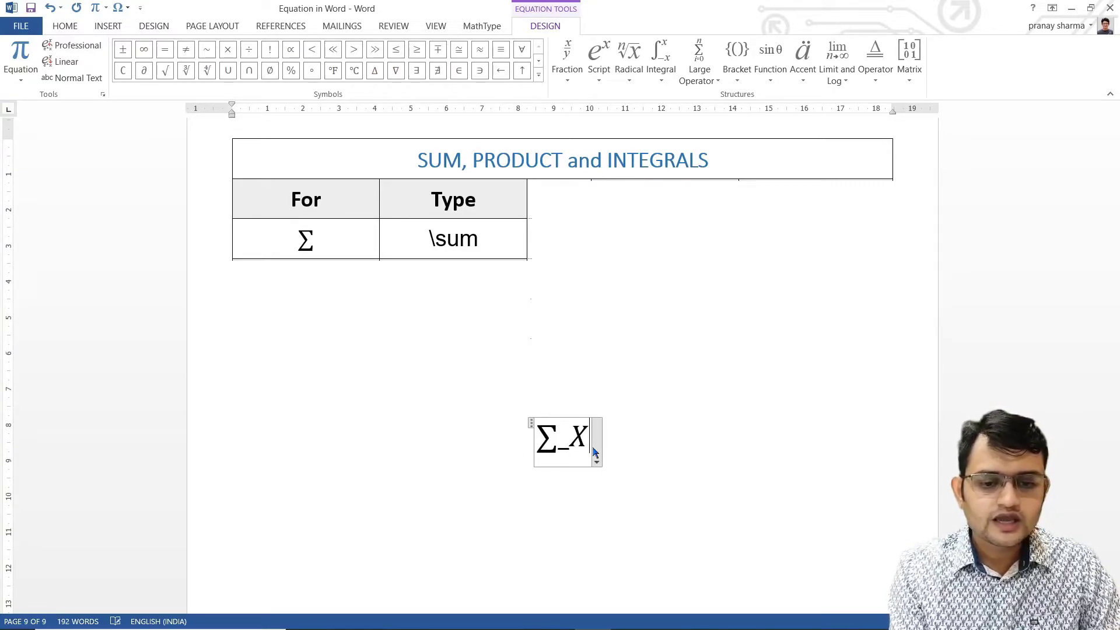
key("space")
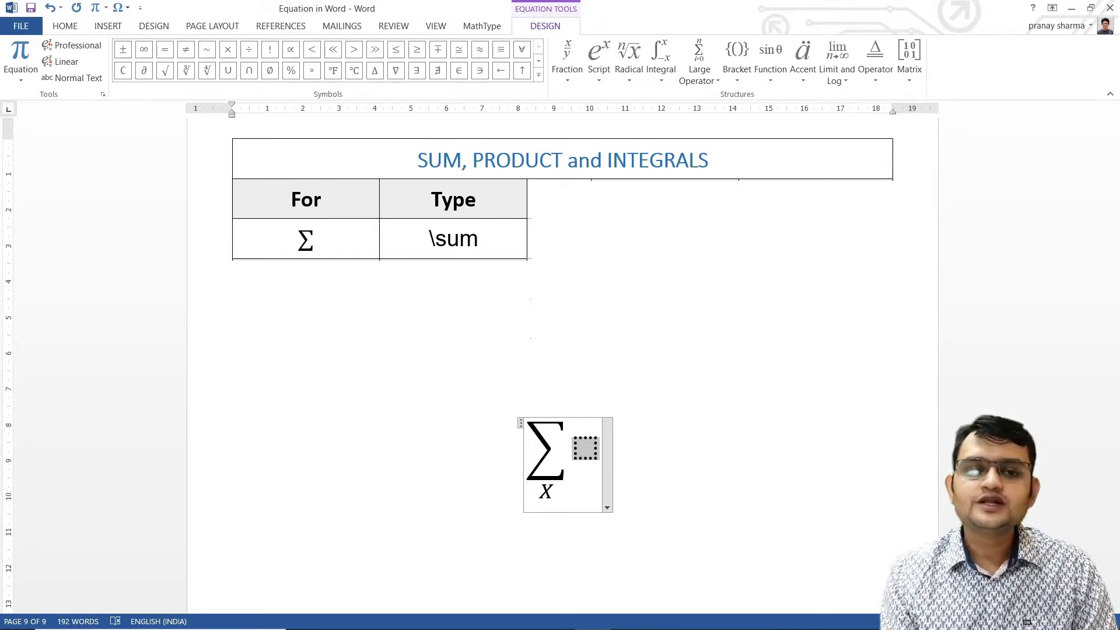
key("BackSpace")
key("BackSpace")
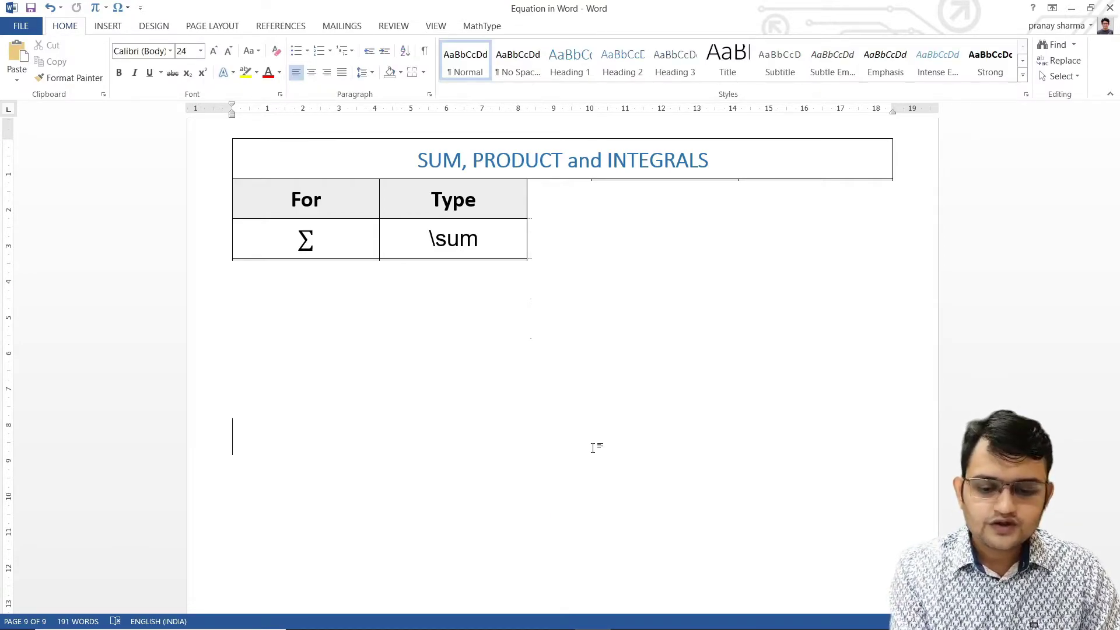
Demonstrate a product from i=1 to ∞ of f(x_i) with \prod, then delete it.
key("alt+equal")
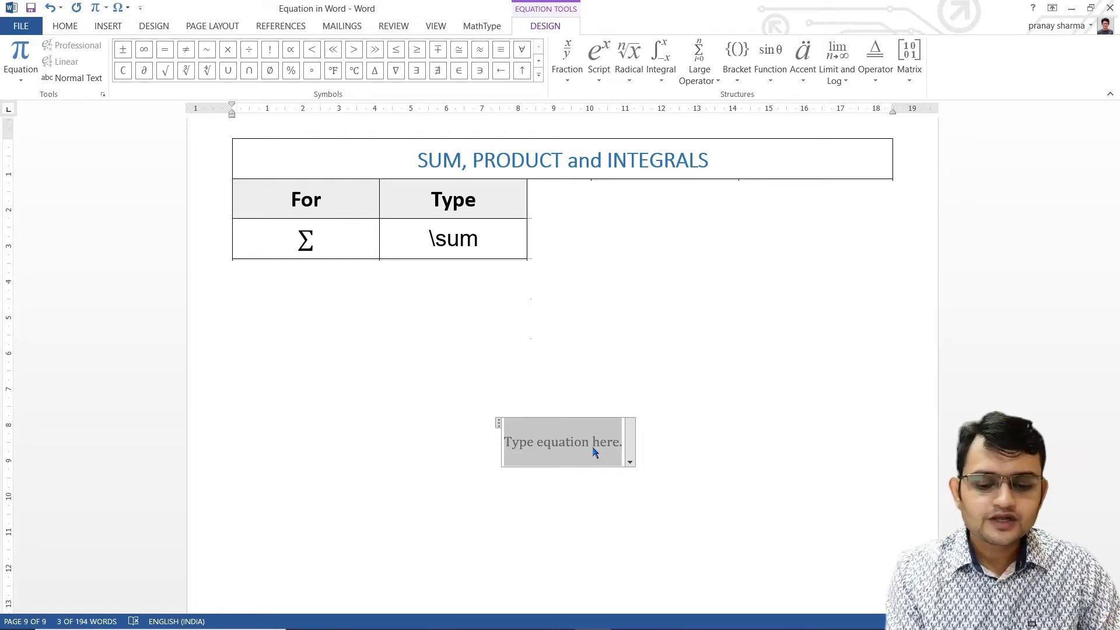
type("\\")
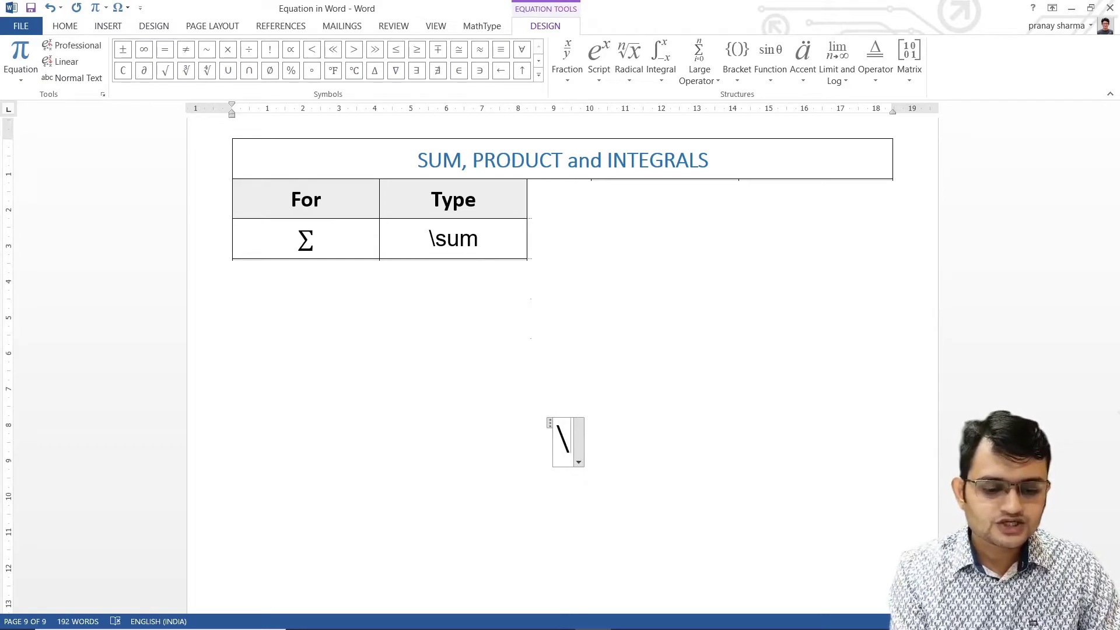
type("prod")
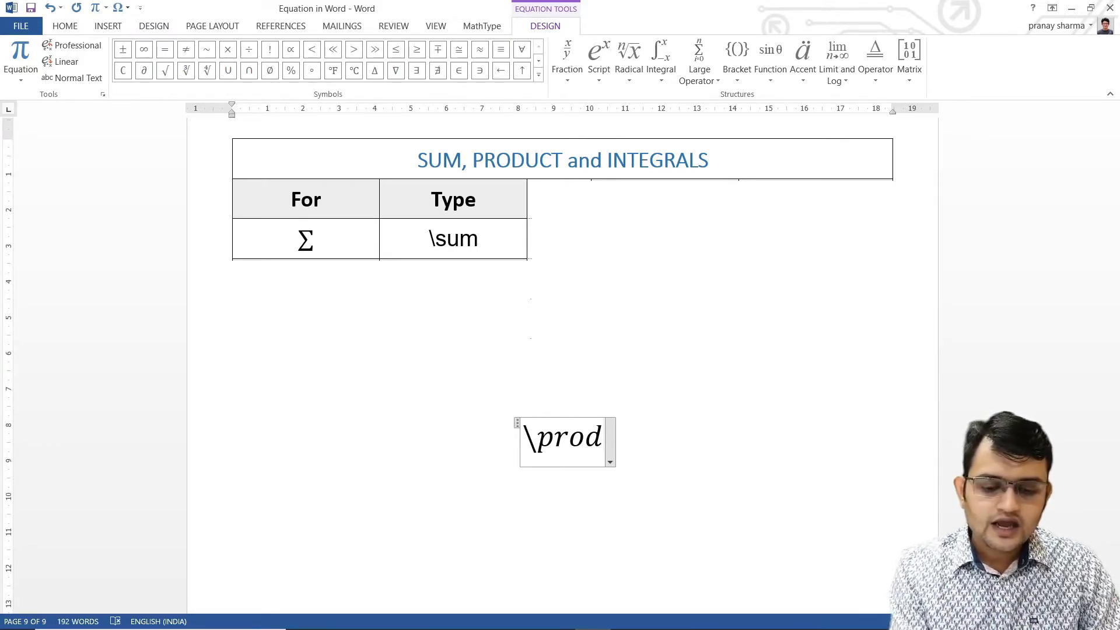
type(" _")
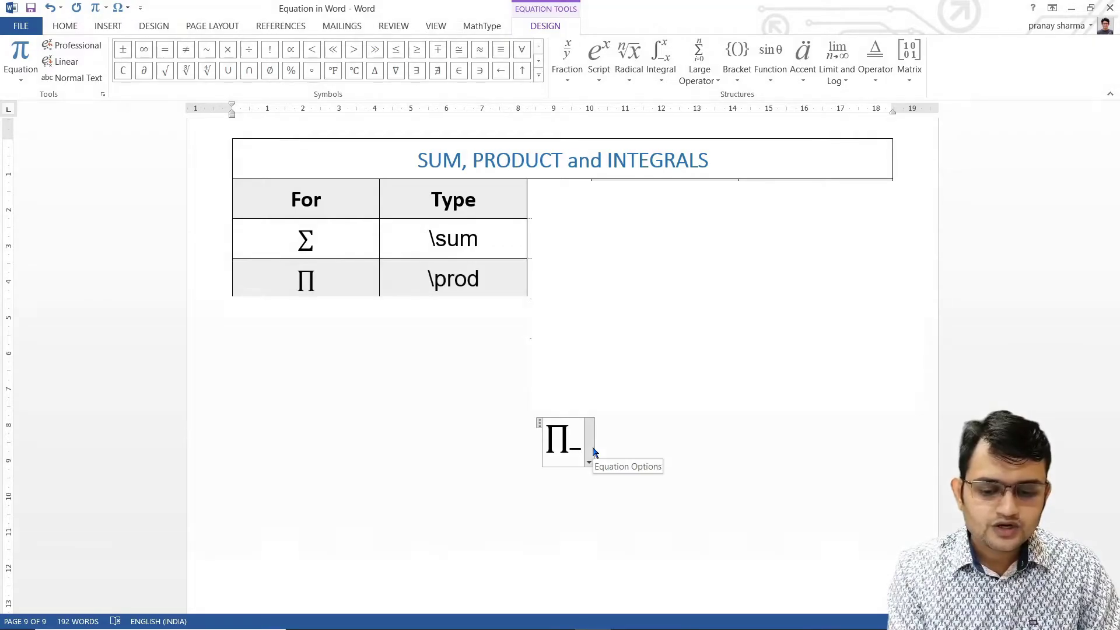
type("(")
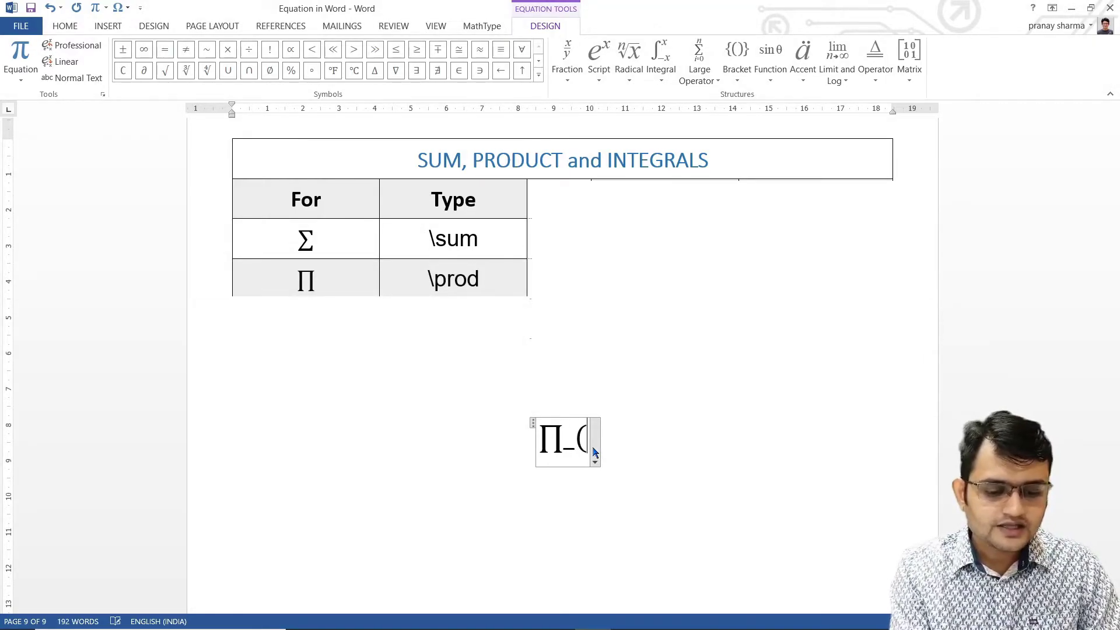
type("i")
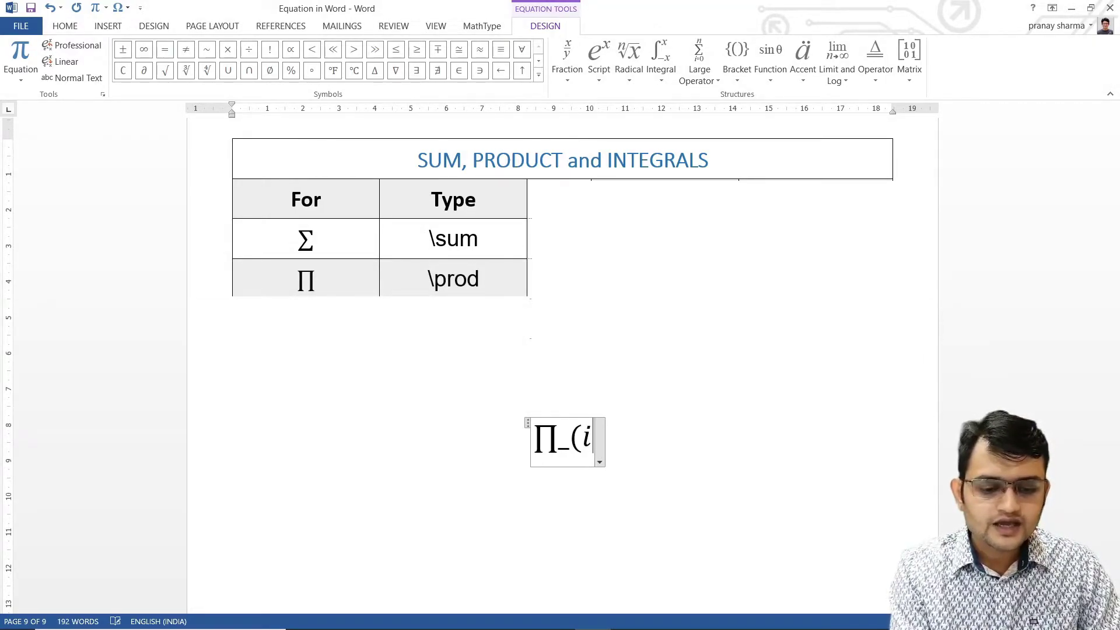
type("=1")
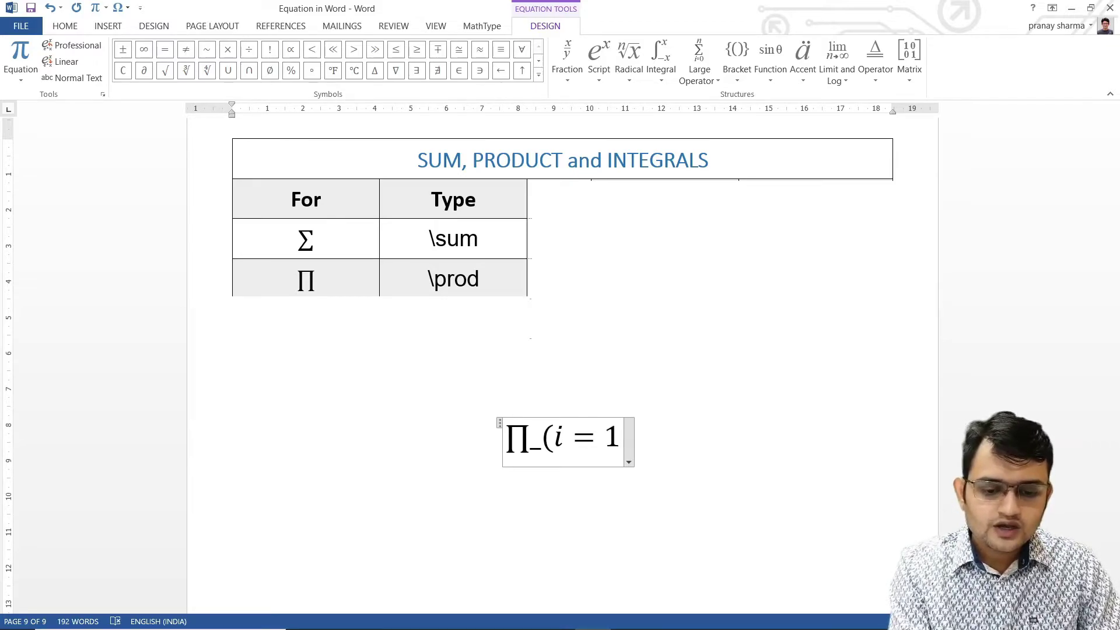
type(")")
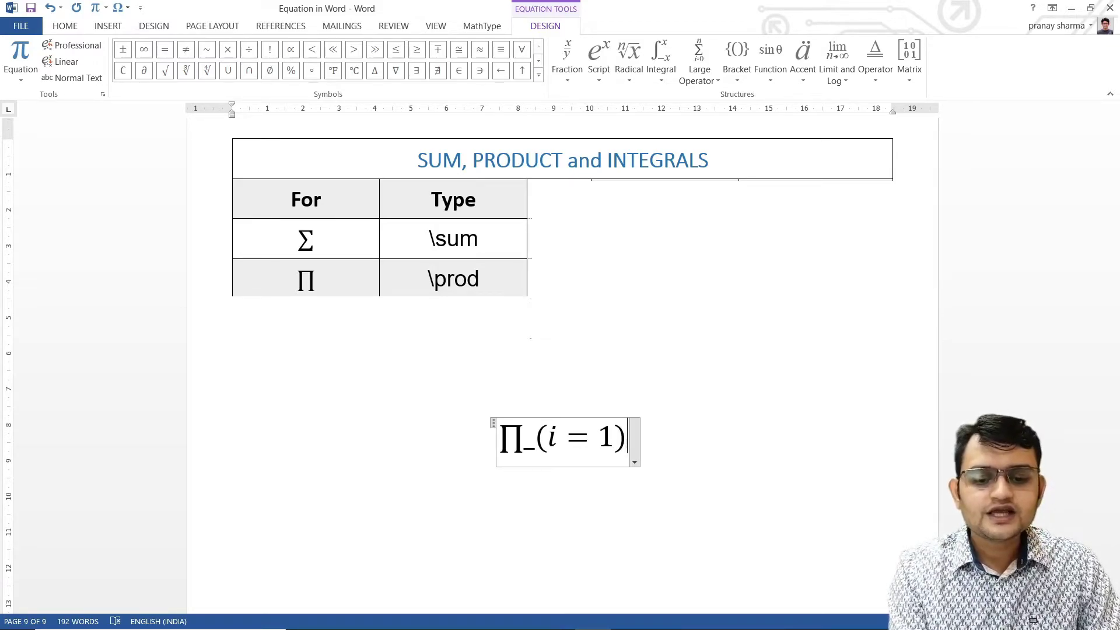
type("^")
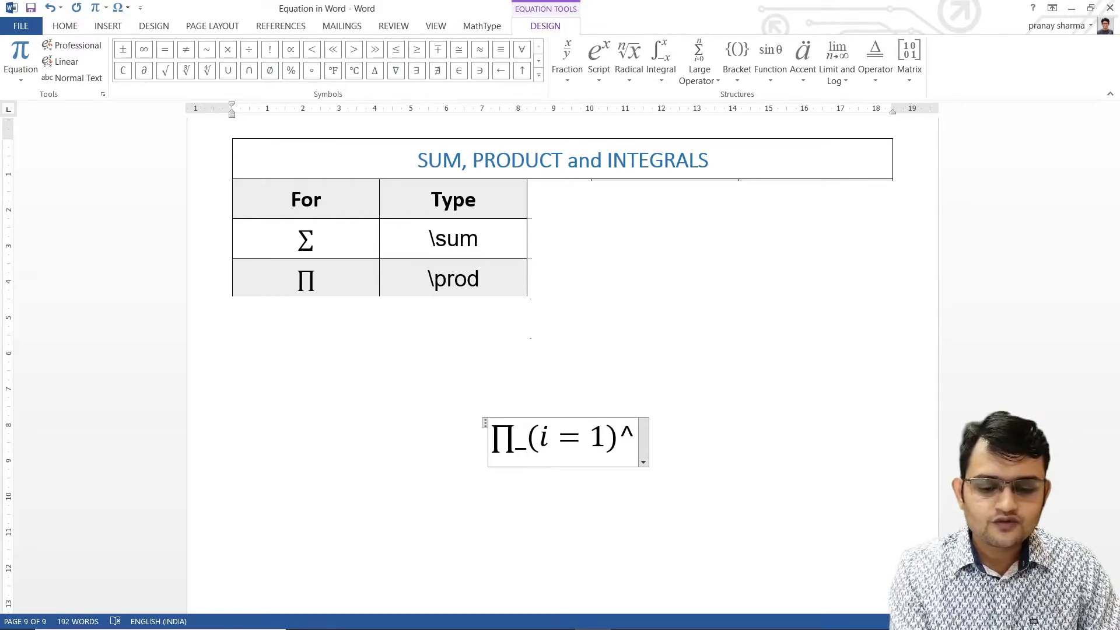
type("\\infty")
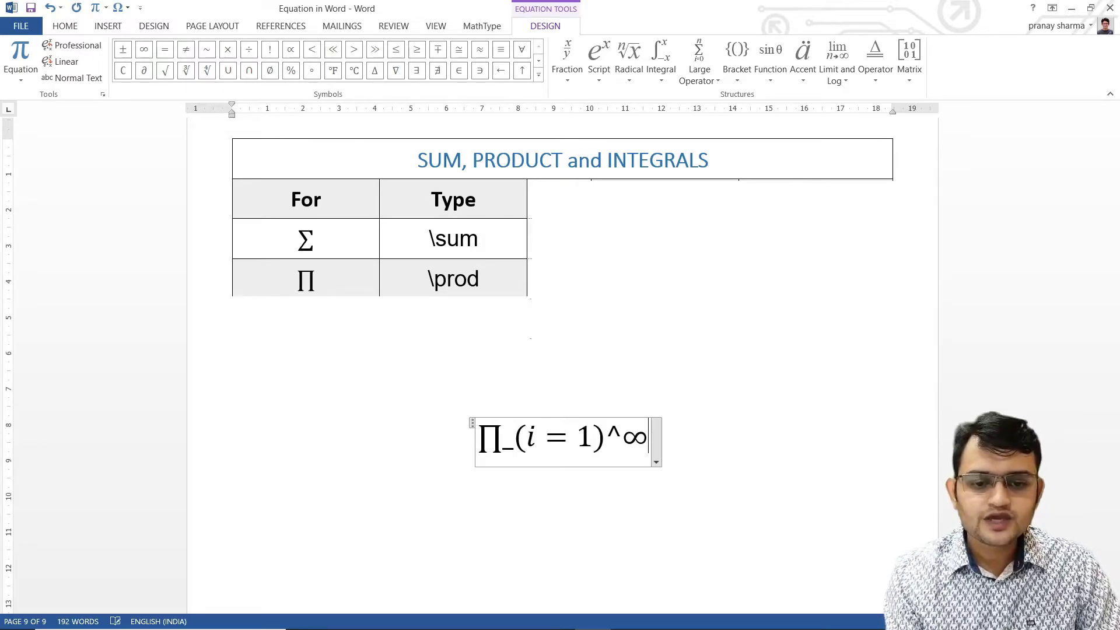
key("space")
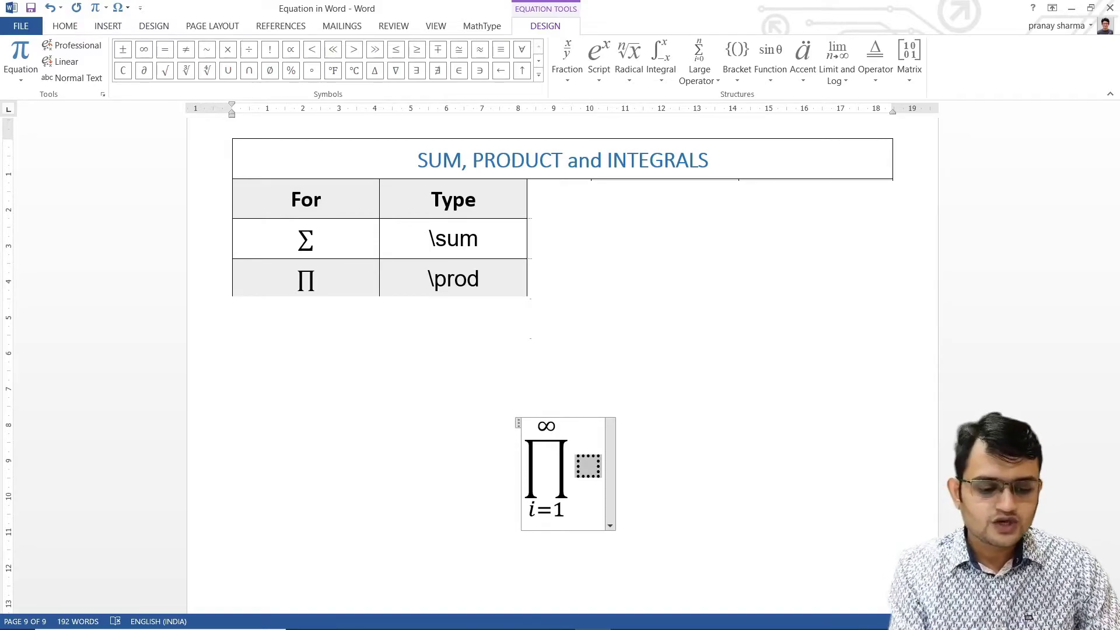
type("f(x")
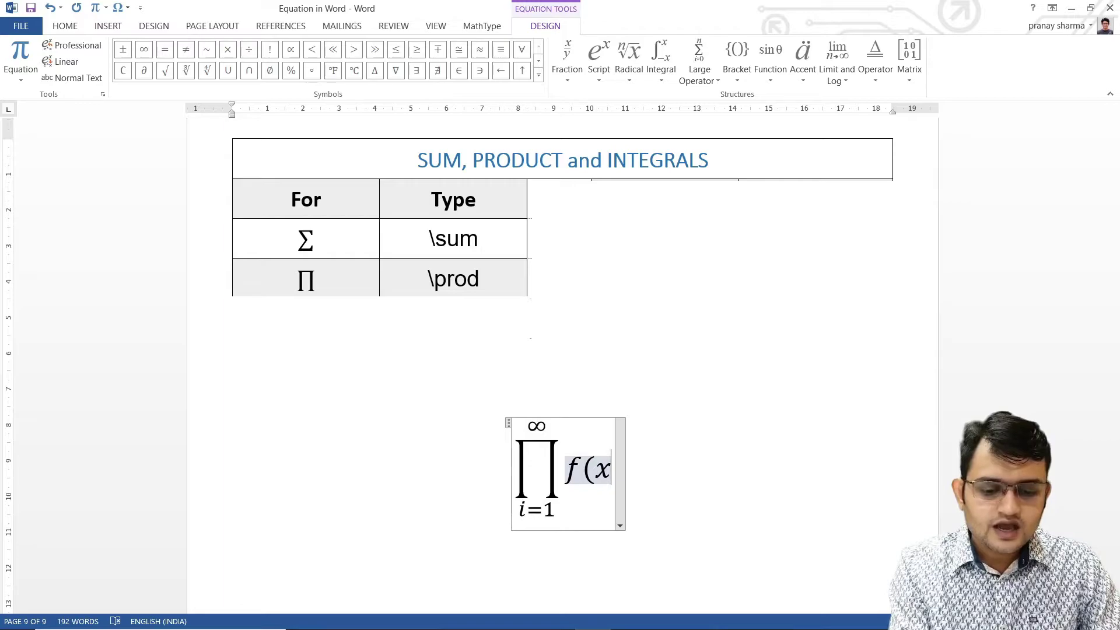
type("_i)")
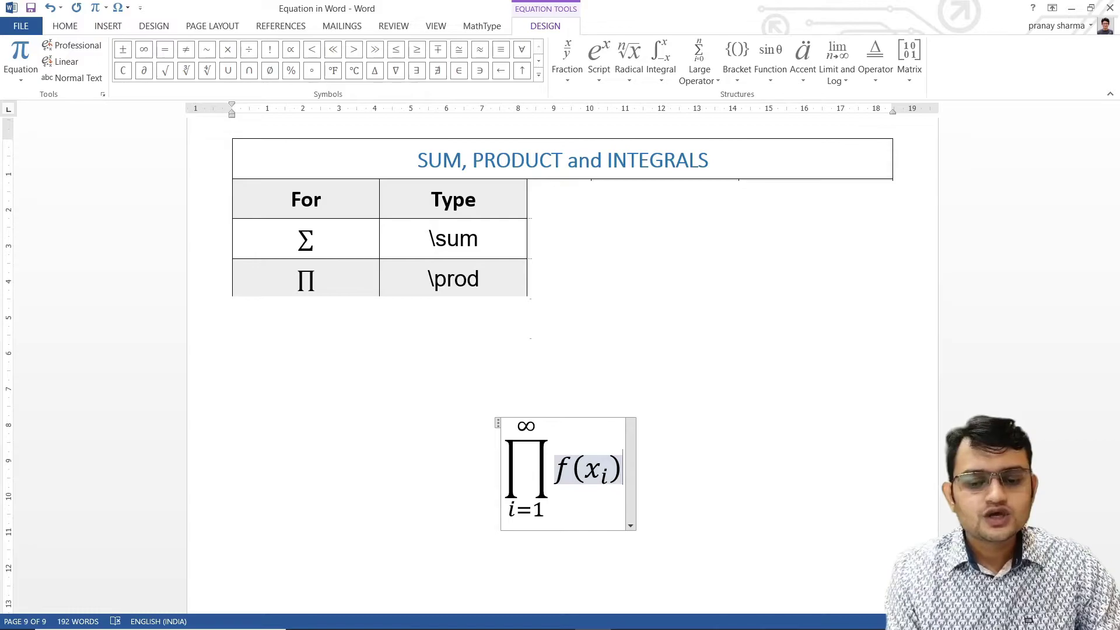
key("BackSpace")
key("BackSpace")
key("BackSpace")
key("BackSpace")
key("BackSpace")
key("BackSpace")
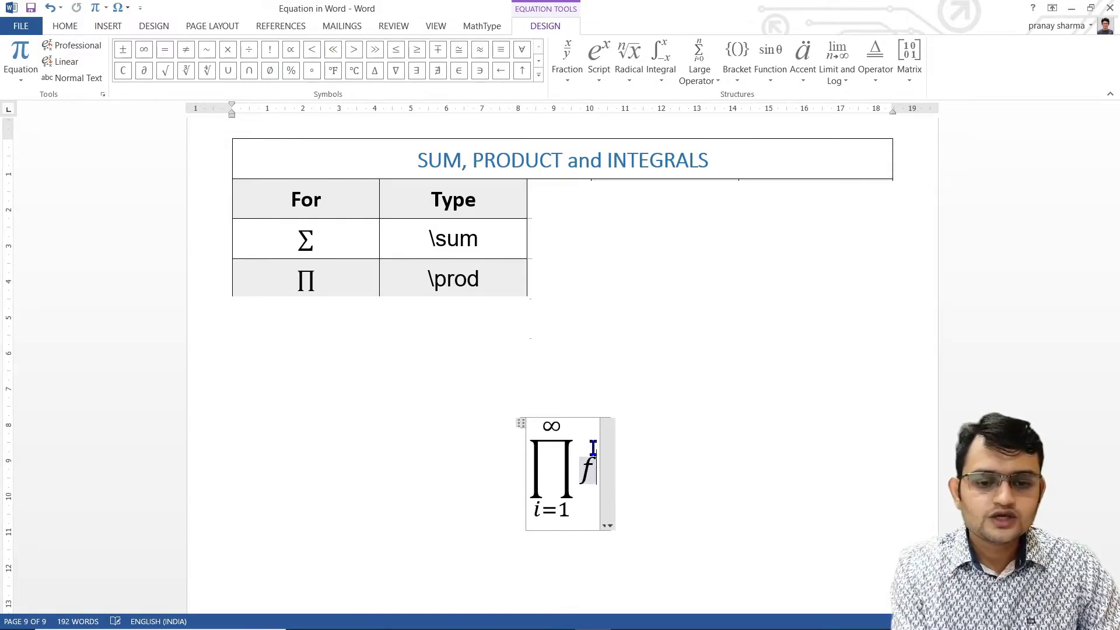
key("BackSpace")
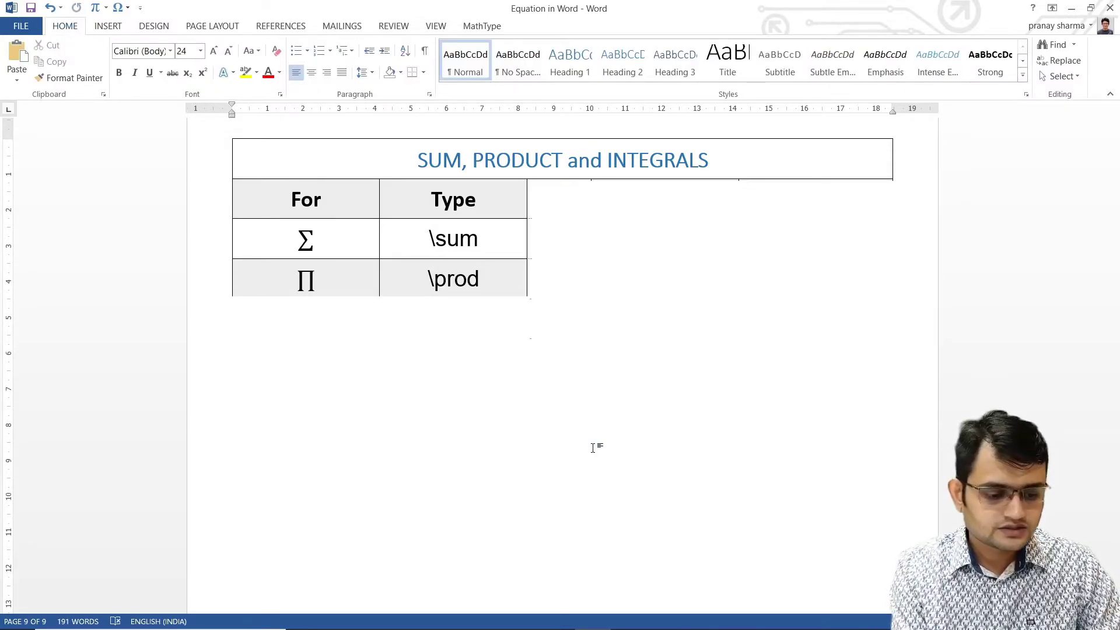
Insert an equation and type \bigcup _(i=1)^N for a union with limits i=1 to N.
key("alt+equal")
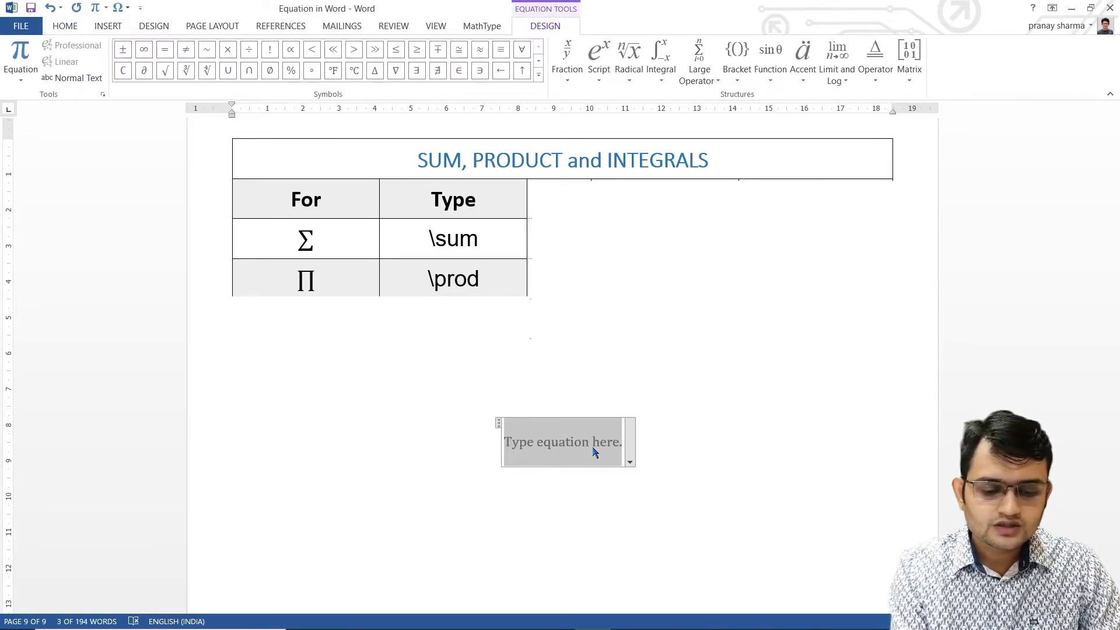
type("\\")
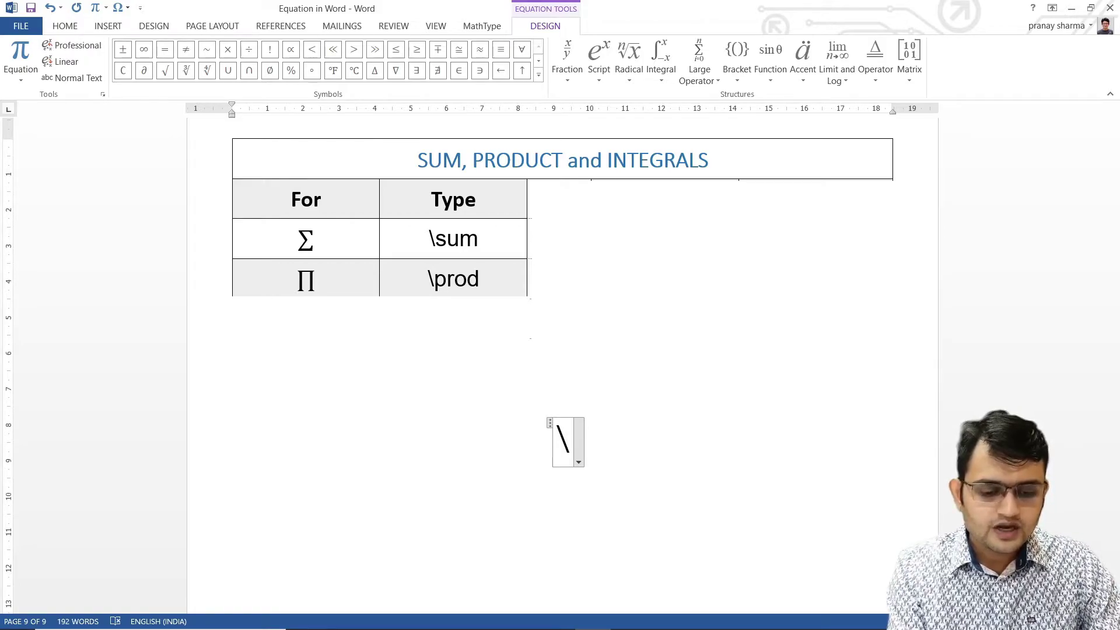
type("bi")
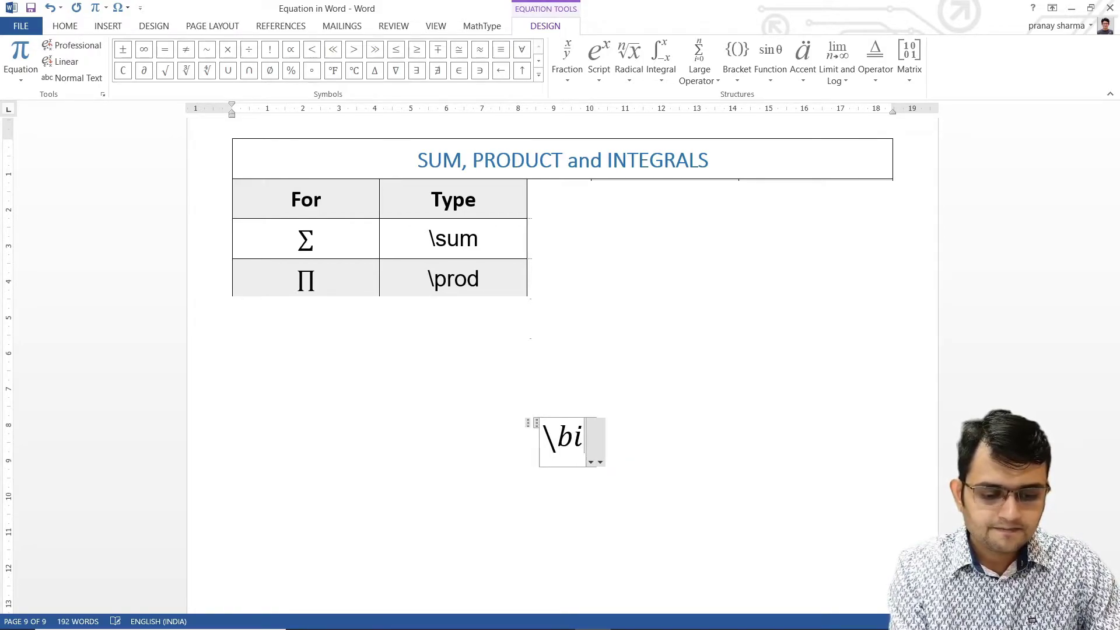
type("gcup ")
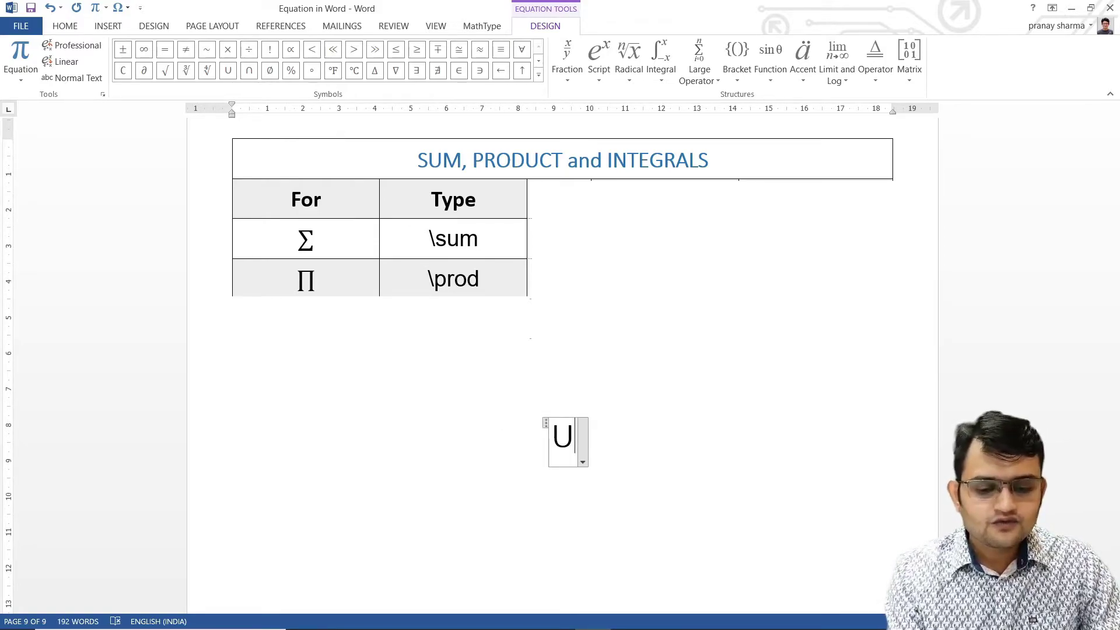
type("_")
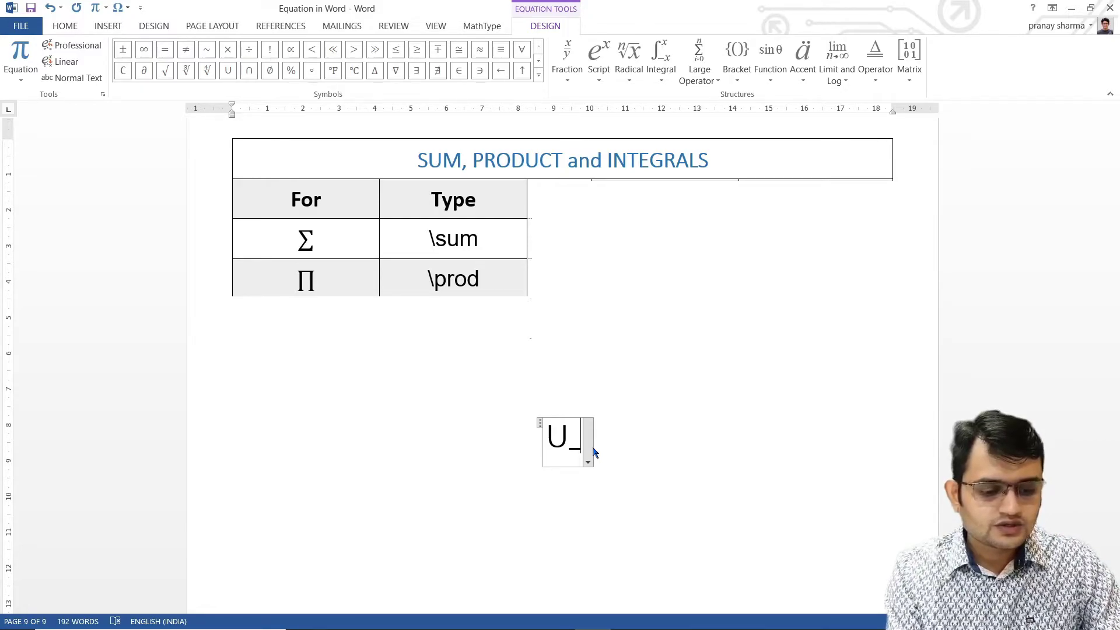
type("(i=1")
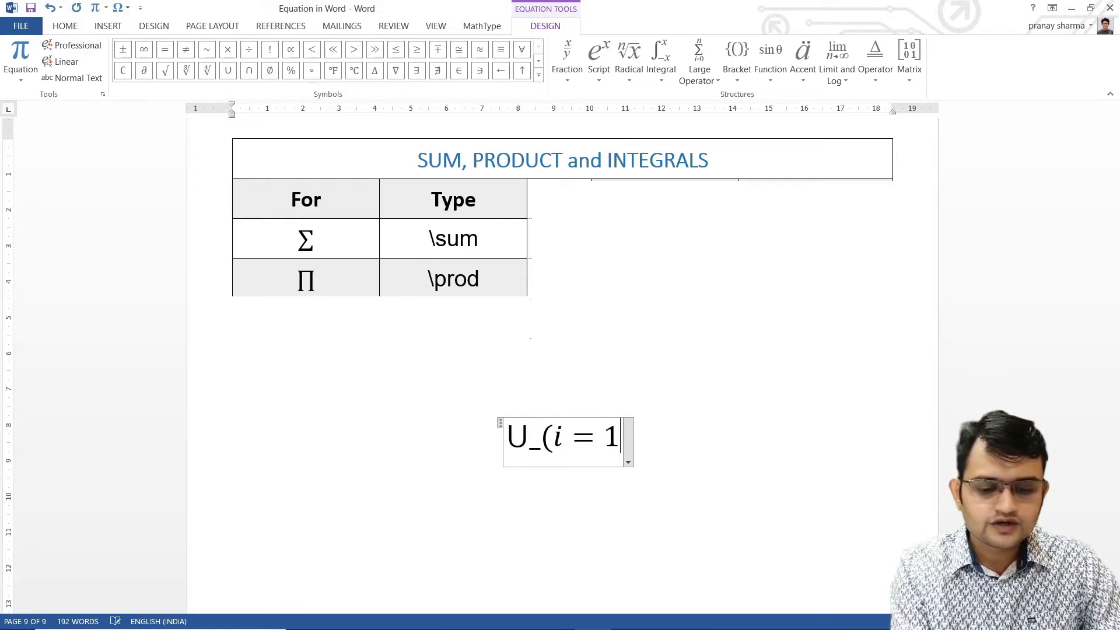
type(")")
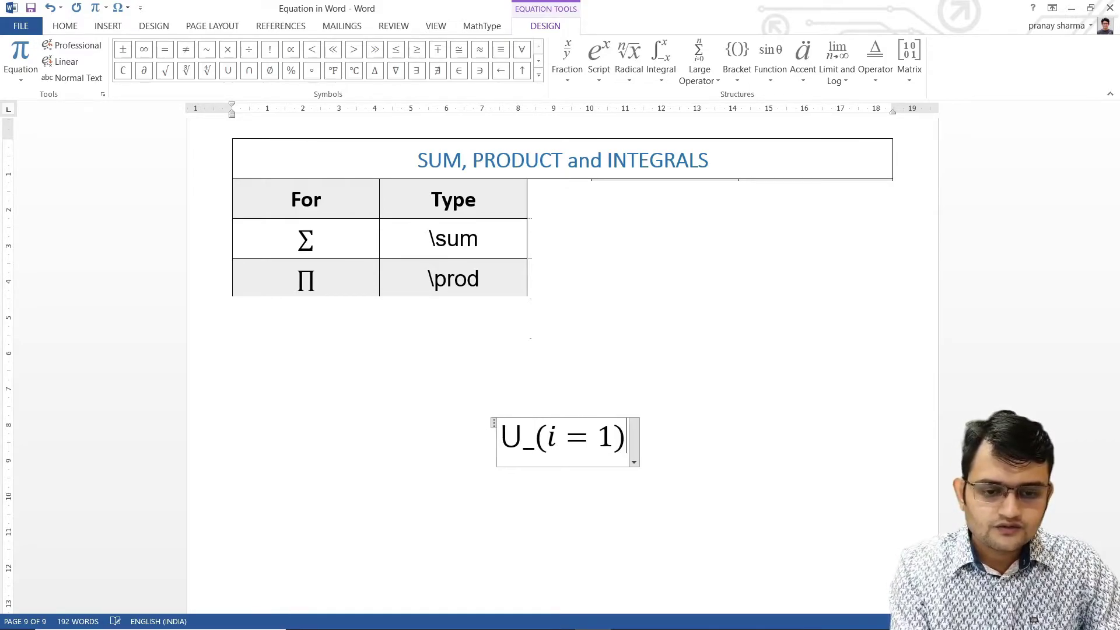
type("^")
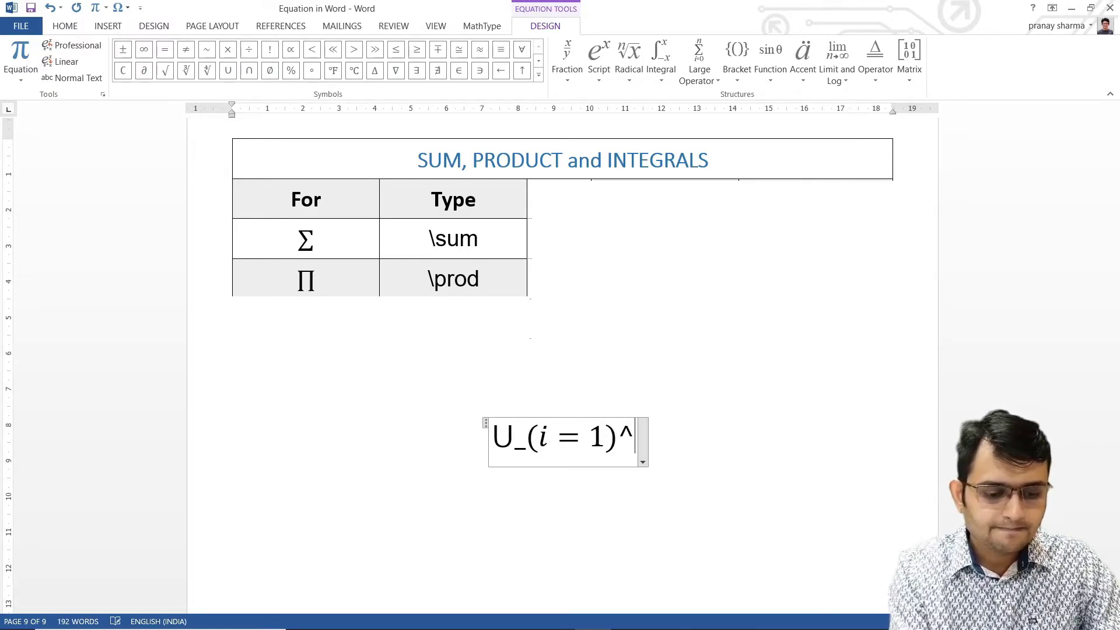
type("N")
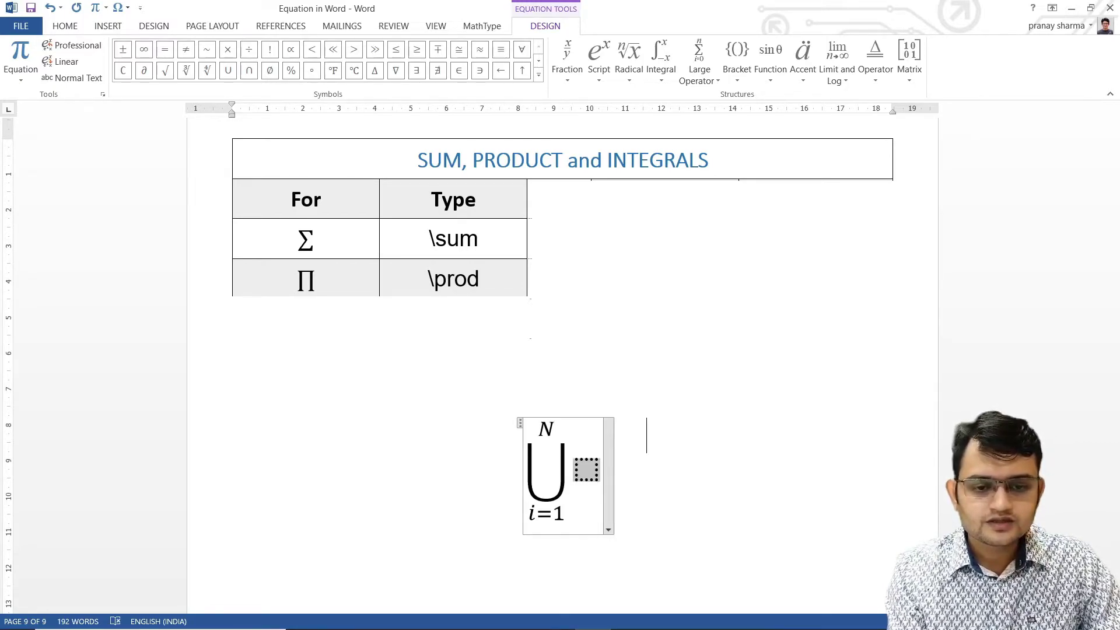